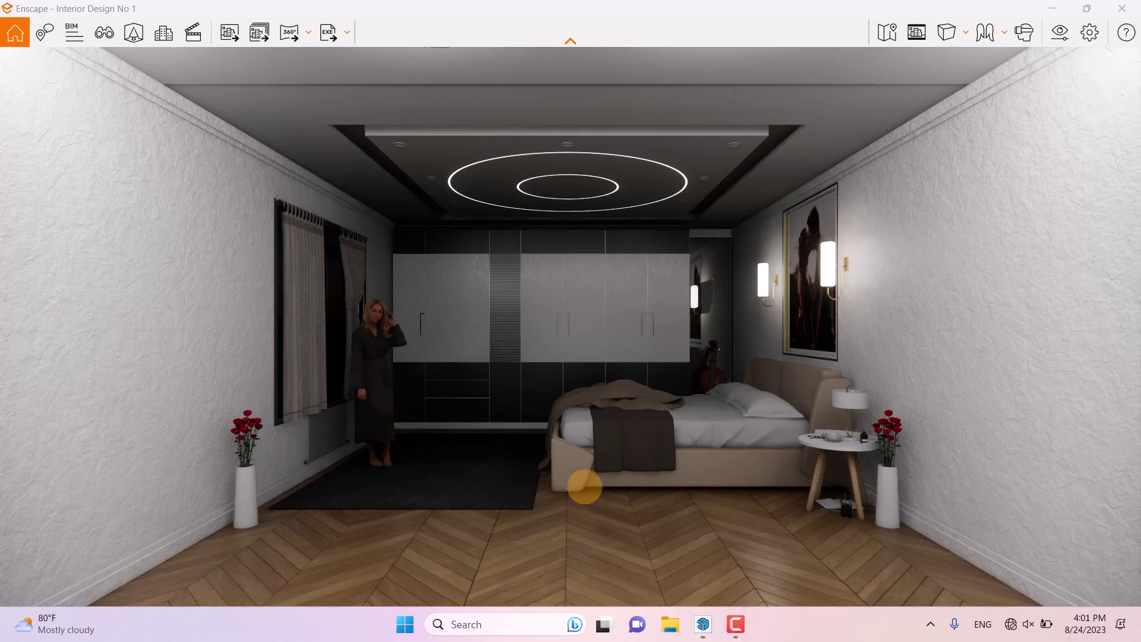
Start creating a new view and frame the standing woman, wardrobe and bed diagonally across the bedroom
{"action": "key", "text": "w"}
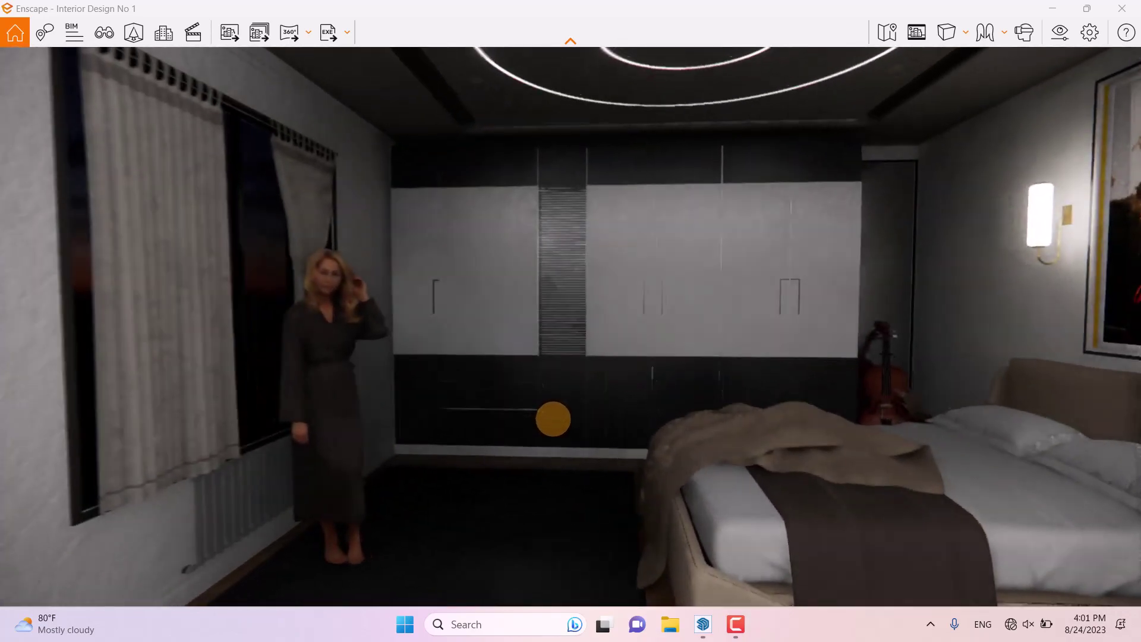
{"action": "key", "text": "Right"}
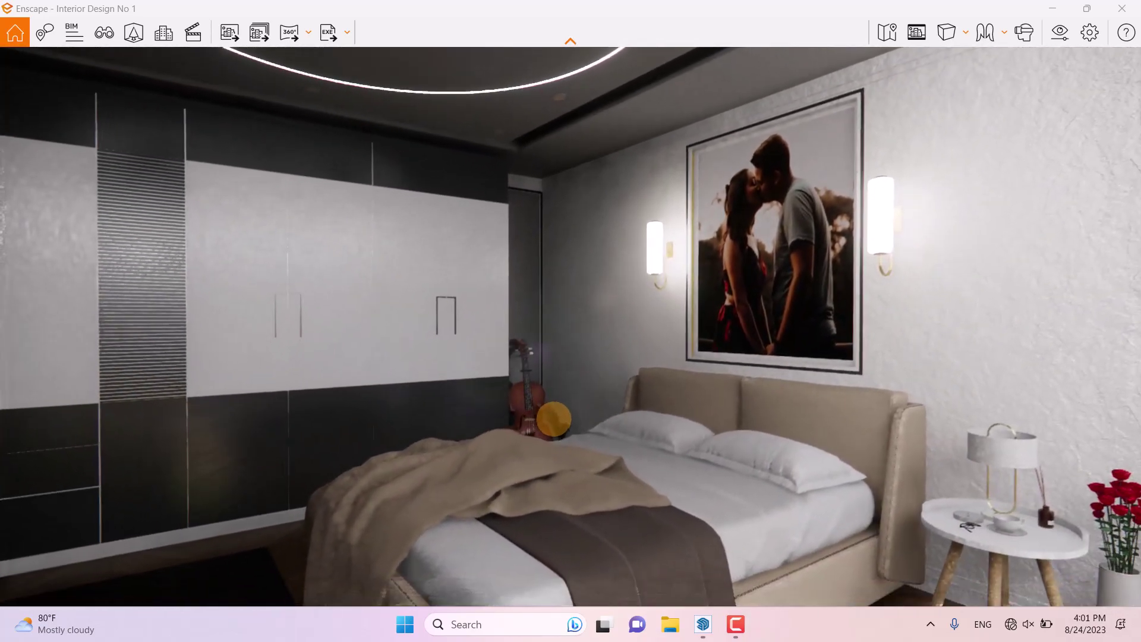
{"action": "key", "text": "Left"}
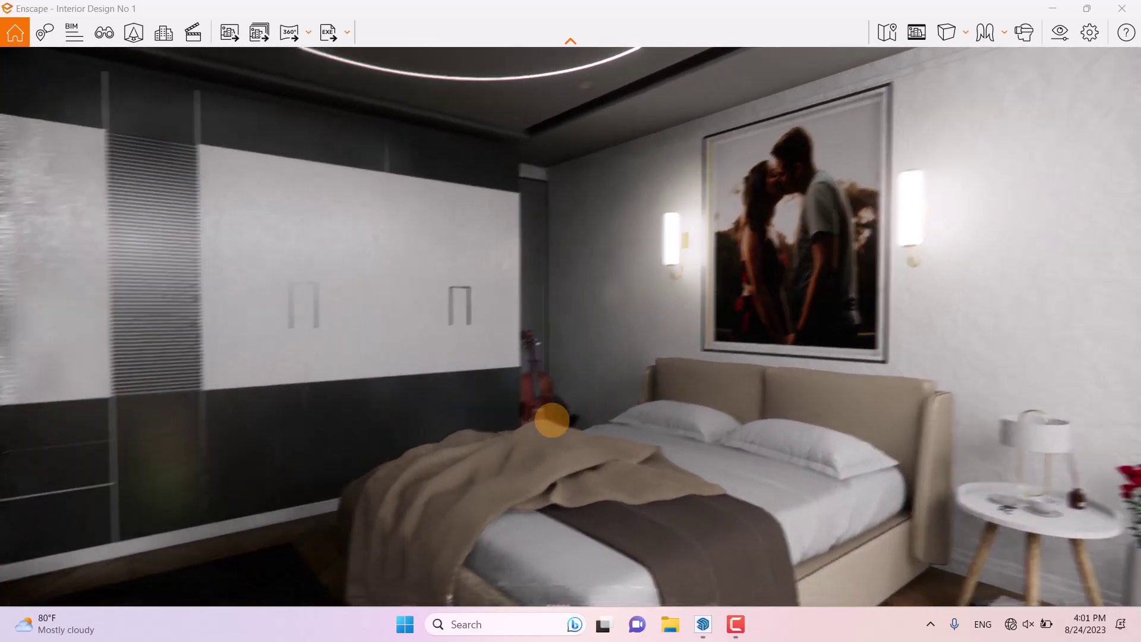
{"action": "key", "text": "Left"}
{"action": "left_click_drag", "start_coordinate": [504, 404], "coordinate": [510, 395]}
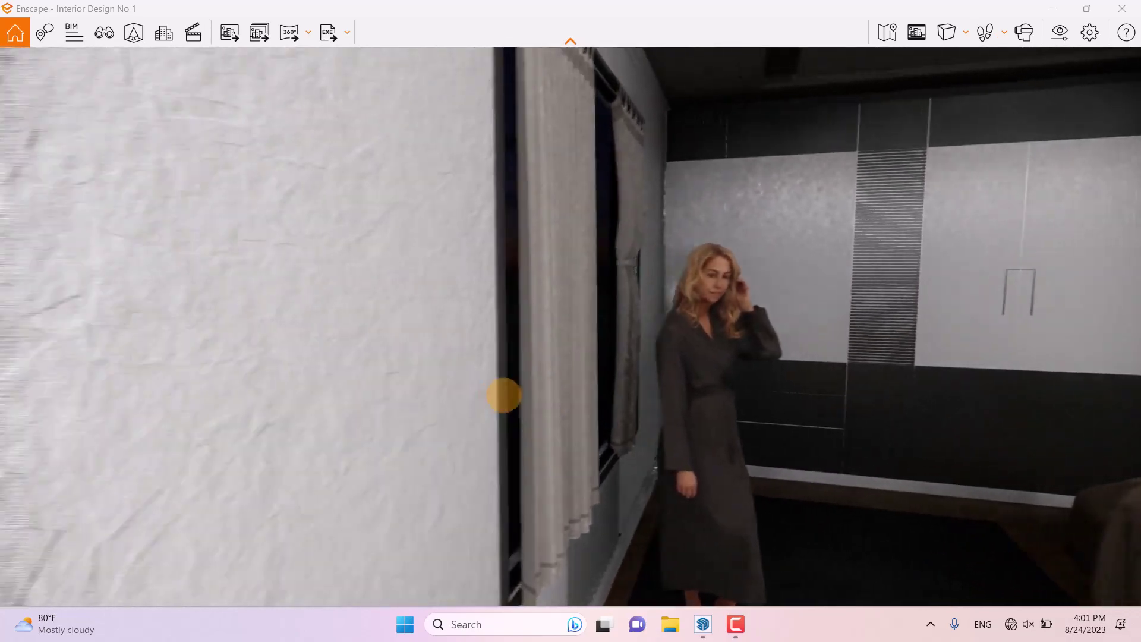
{"action": "left_click_drag", "start_coordinate": [504, 396], "coordinate": [553, 398]}
{"action": "key", "text": "v"}
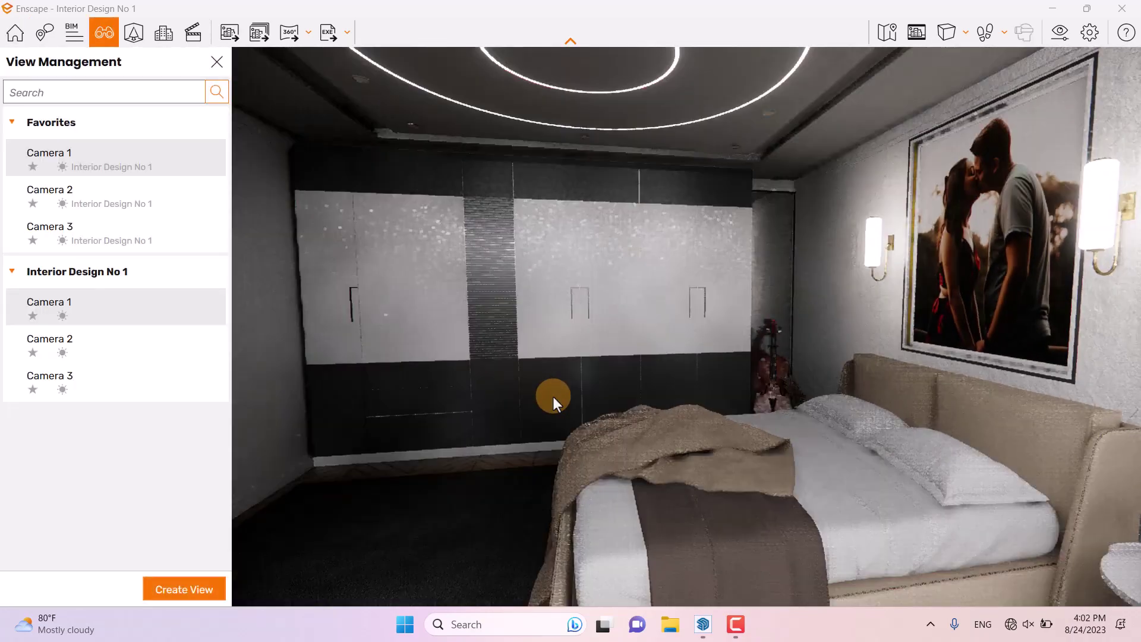
{"action": "left_click", "coordinate": [199, 584]}
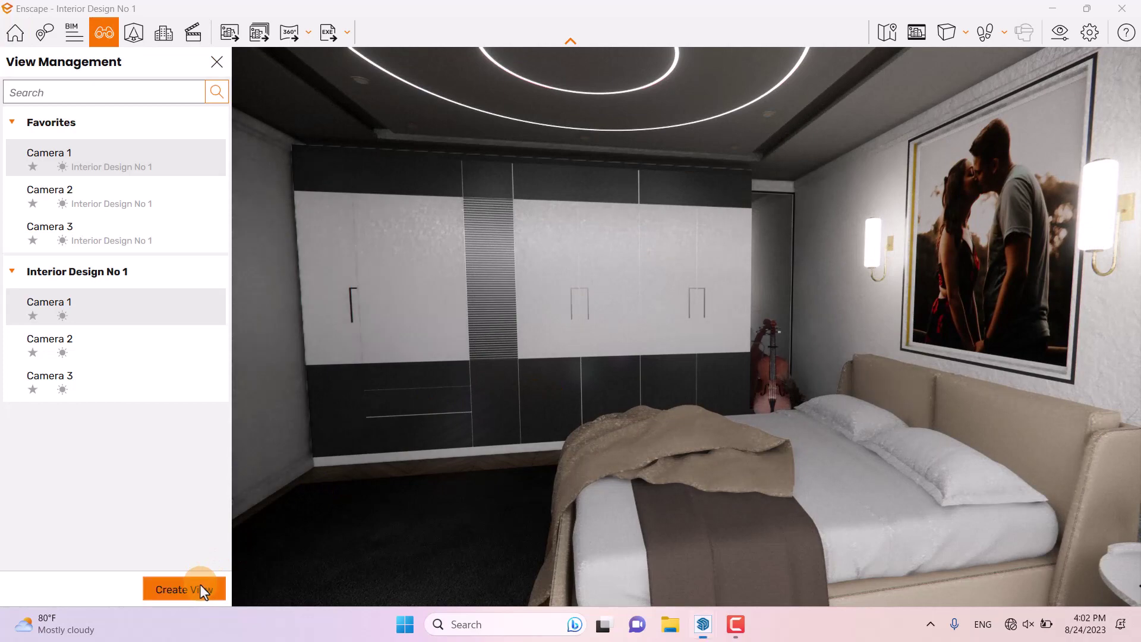
{"action": "left_click_drag", "start_coordinate": [678, 393], "coordinate": [606, 325]}
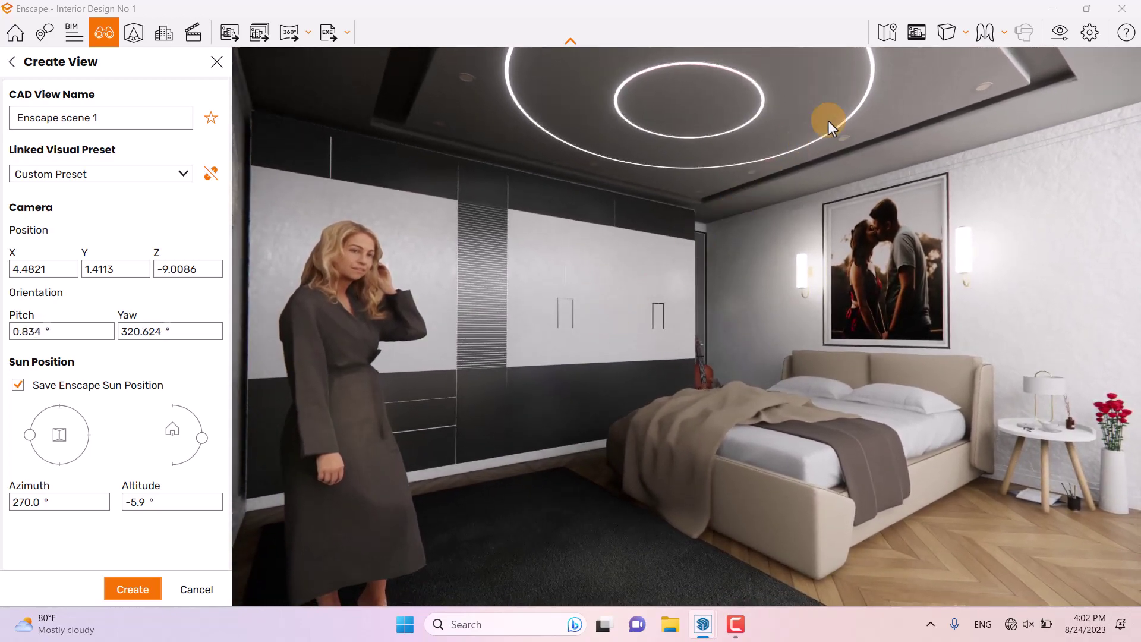
Turn on the safe frame and set the output resolution to Ultra HD in the visual settings
{"action": "left_click", "coordinate": [915, 37]}
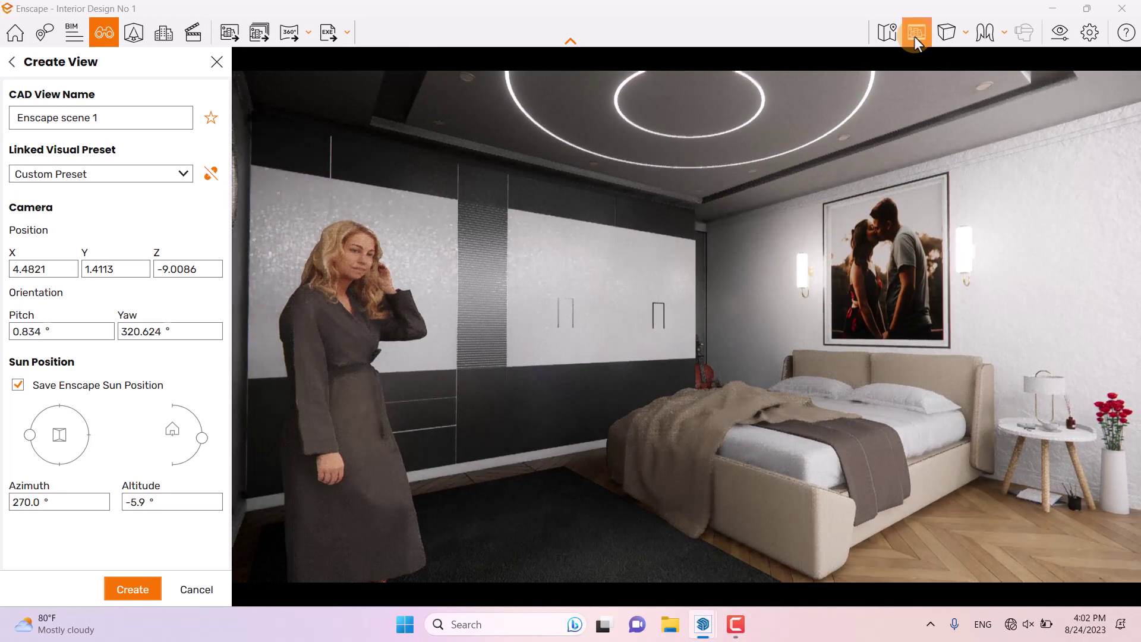
{"action": "left_click", "coordinate": [1060, 35]}
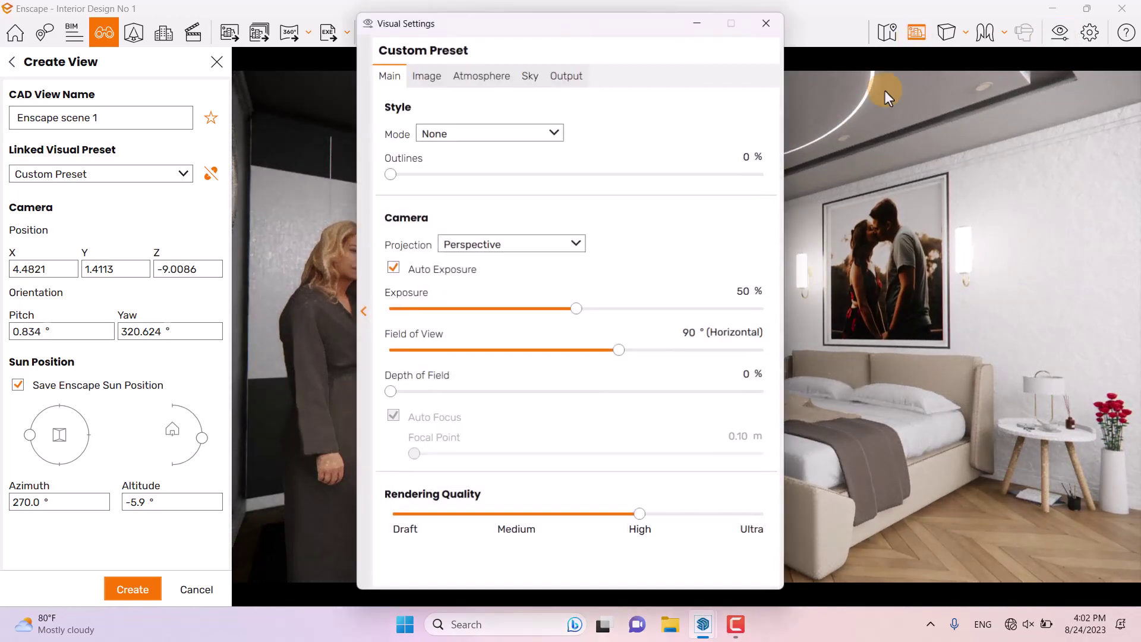
{"action": "left_click", "coordinate": [573, 80]}
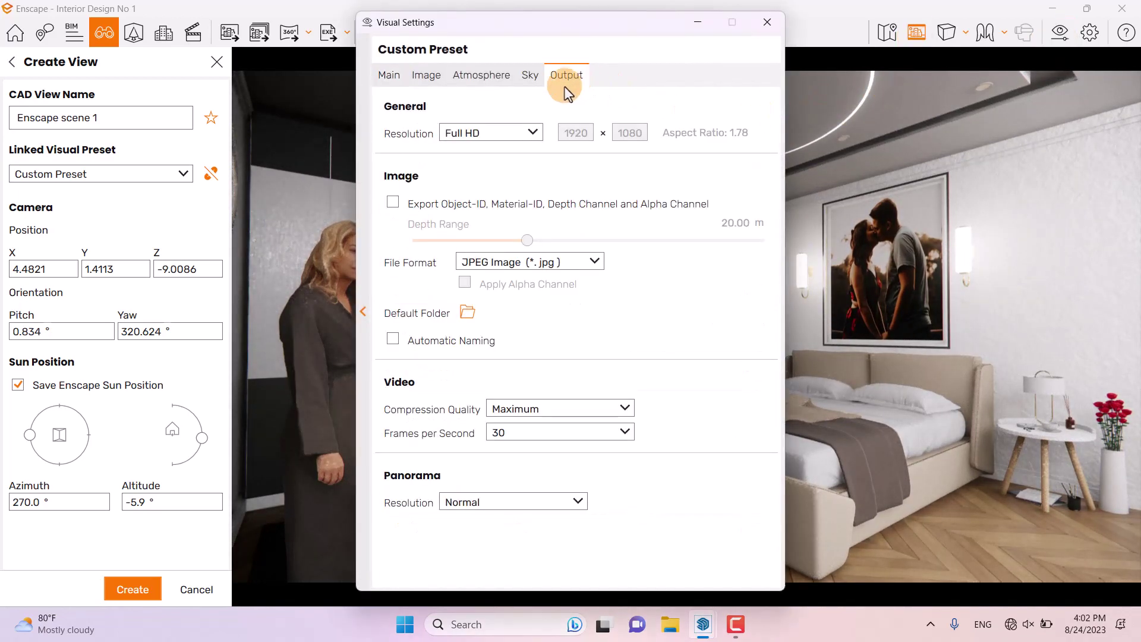
{"action": "left_click", "coordinate": [522, 134]}
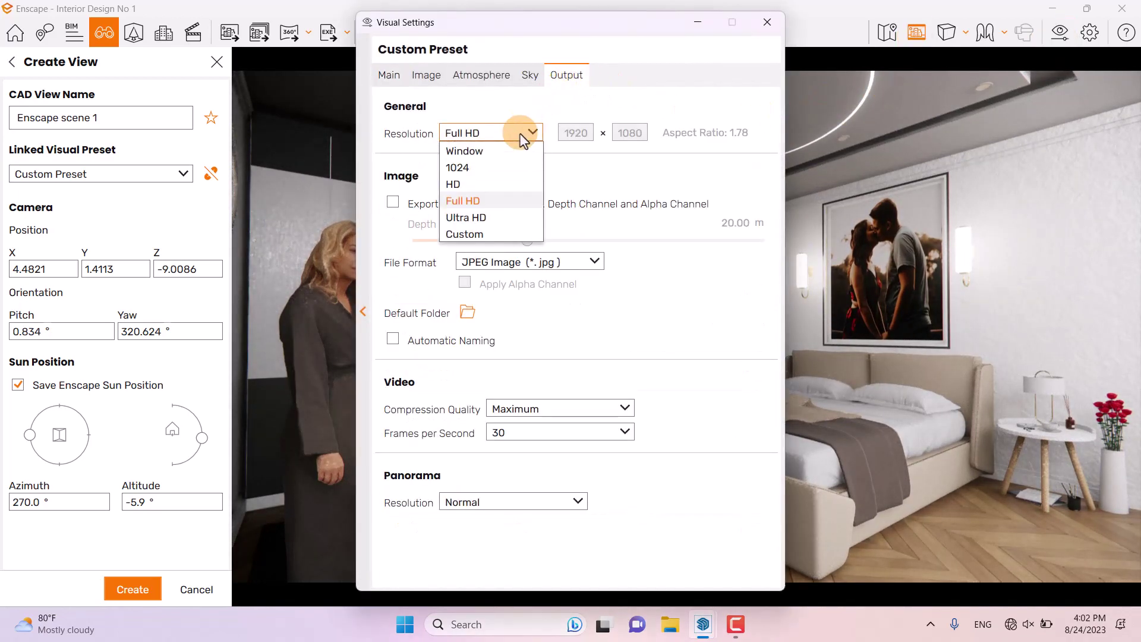
{"action": "left_click", "coordinate": [486, 218]}
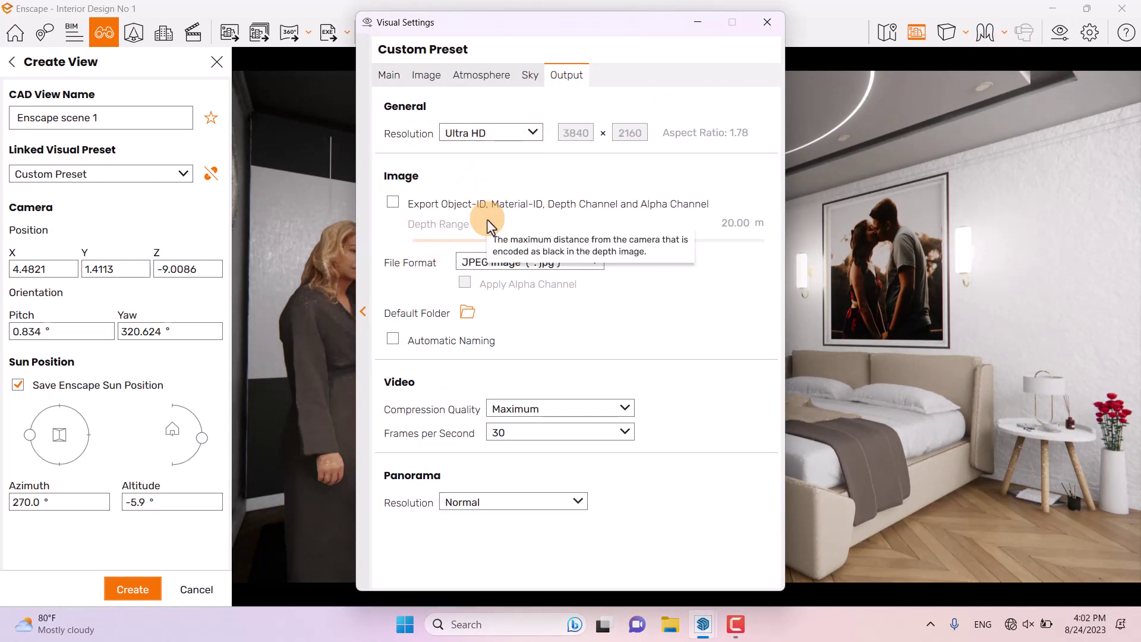
{"action": "left_click", "coordinate": [393, 77]}
{"action": "left_click", "coordinate": [767, 23]}
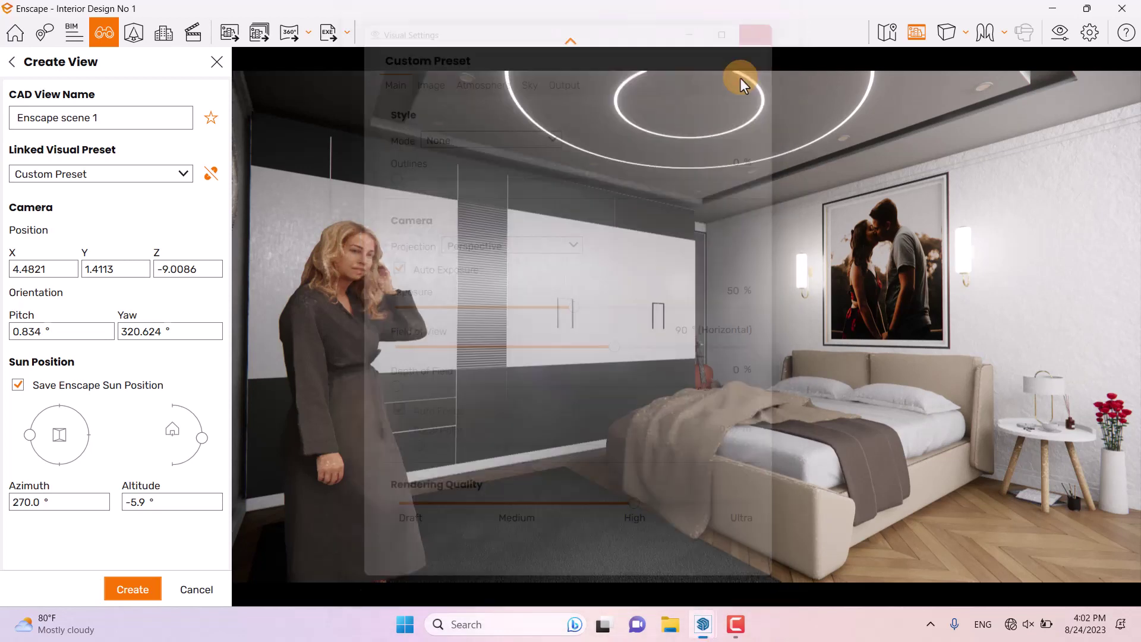
Reframe the camera slightly lower with the roses in the foreground, and switch the projection to Two-Point
{"action": "left_click_drag", "start_coordinate": [613, 328], "coordinate": [612, 326]}
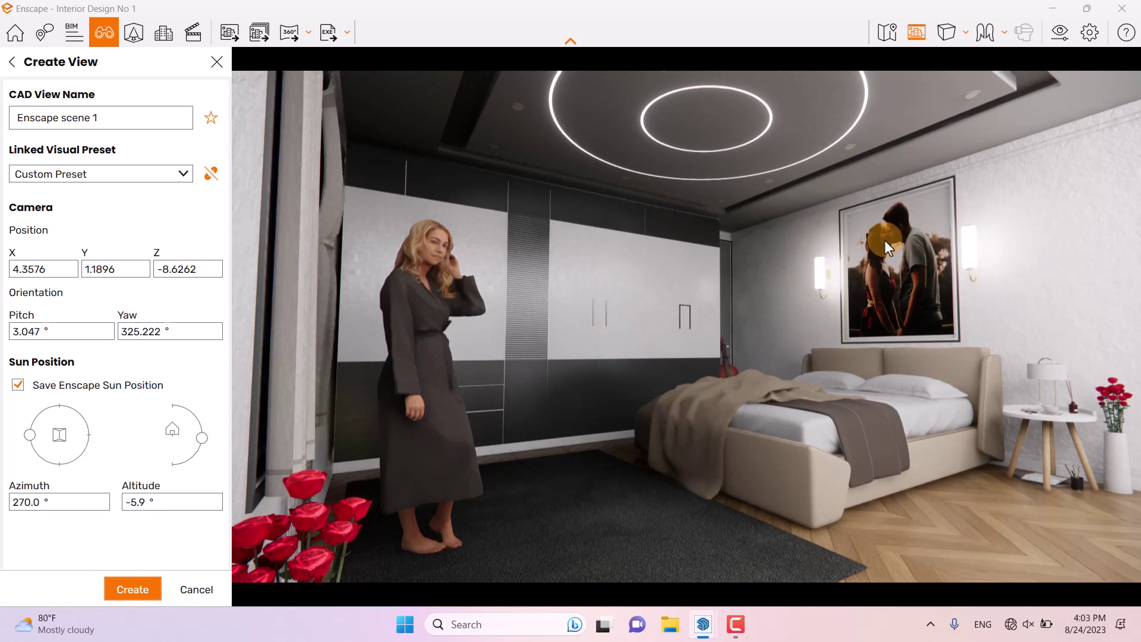
{"action": "left_click", "coordinate": [955, 42]}
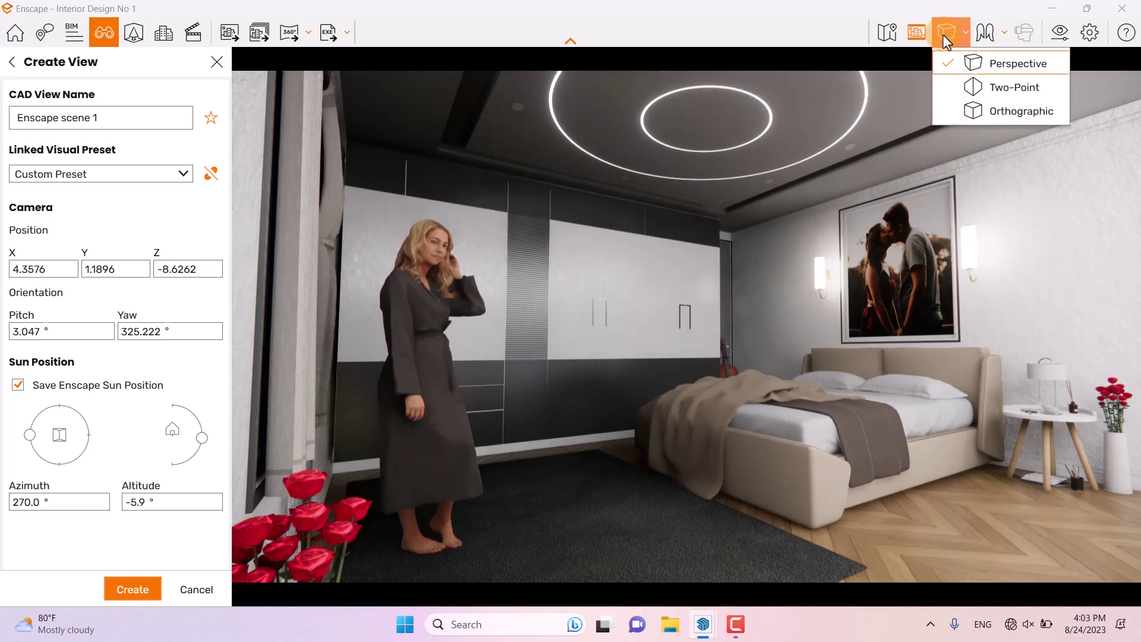
{"action": "left_click", "coordinate": [981, 89]}
Name the new view Camera 4, mark it as a favorite and unlink its visual preset
{"action": "left_click", "coordinate": [133, 127]}
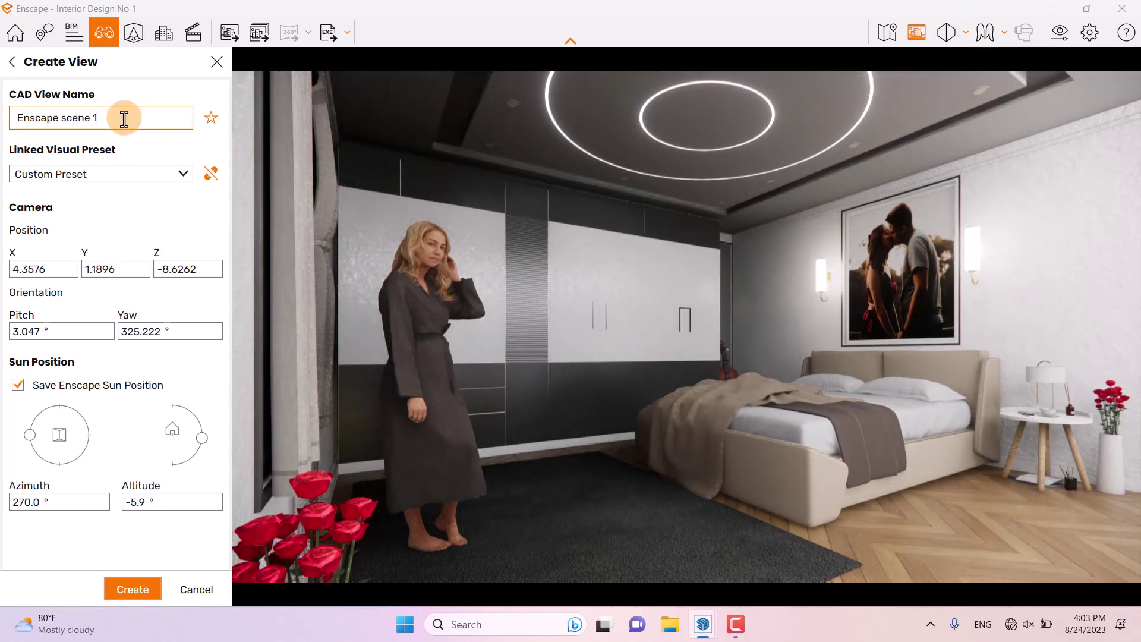
{"action": "left_click_drag", "start_coordinate": [120, 116], "coordinate": [1, 136]}
{"action": "key", "text": "Caps_Lock"}
{"action": "type", "text": "Camera 4"}
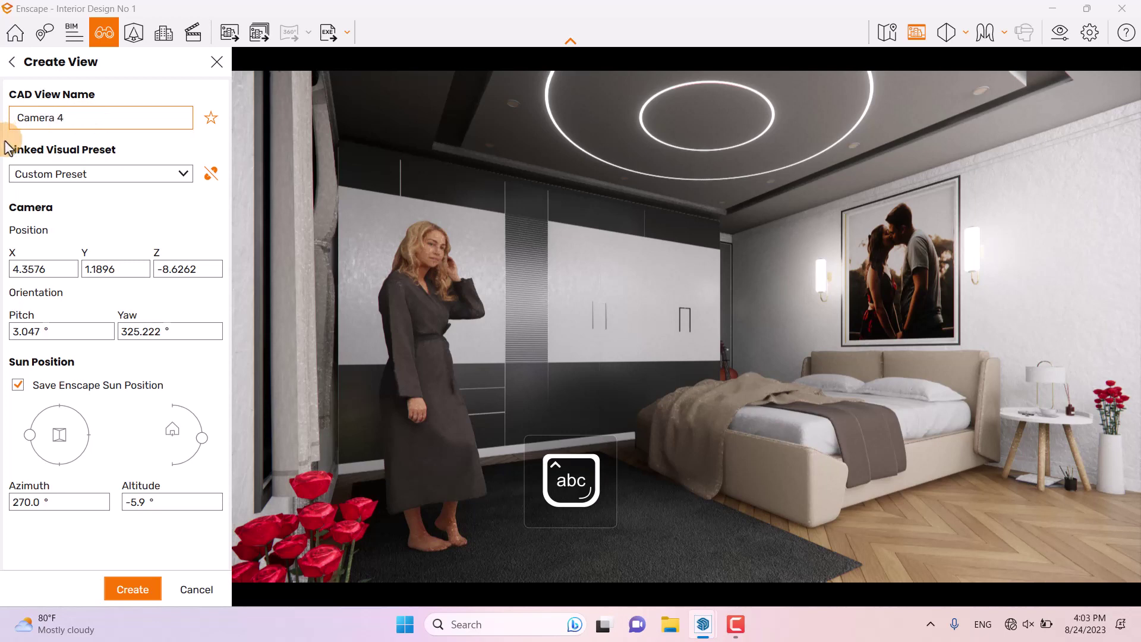
{"action": "left_click", "coordinate": [211, 117]}
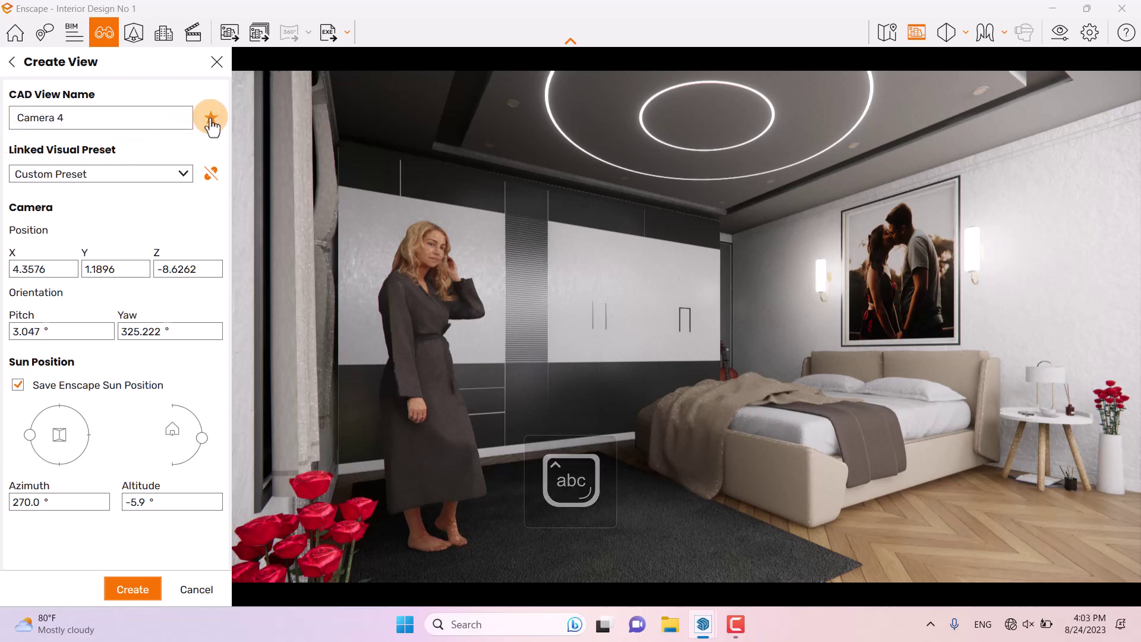
{"action": "left_click", "coordinate": [210, 174]}
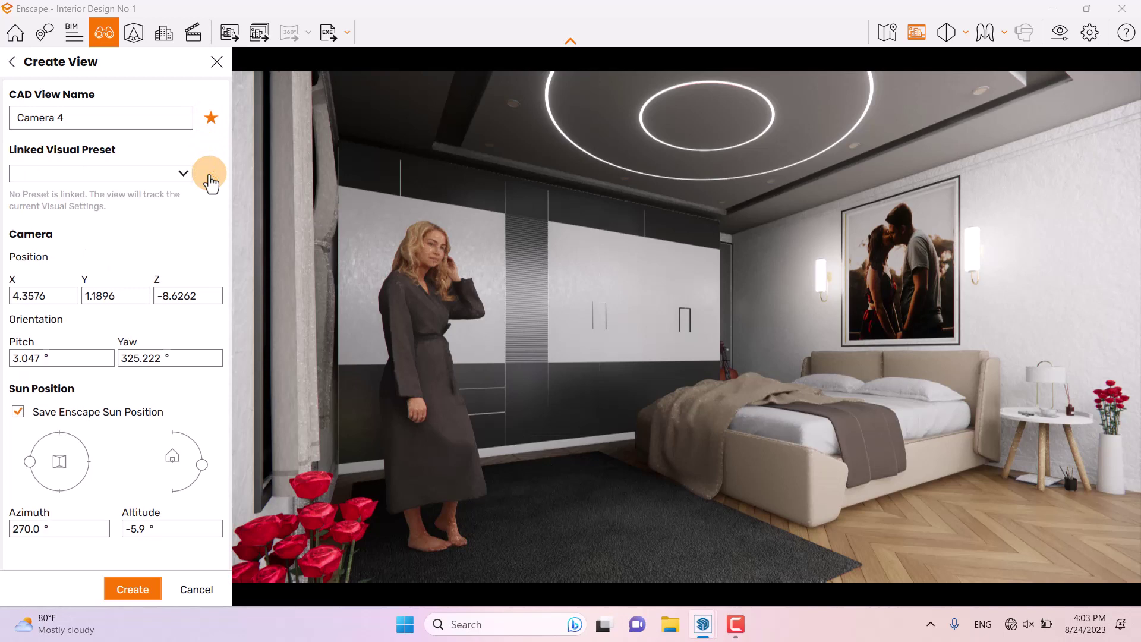
Set the camera position to X 4.4, Y 1.18 and Z -8.64
{"action": "left_click", "coordinate": [59, 301]}
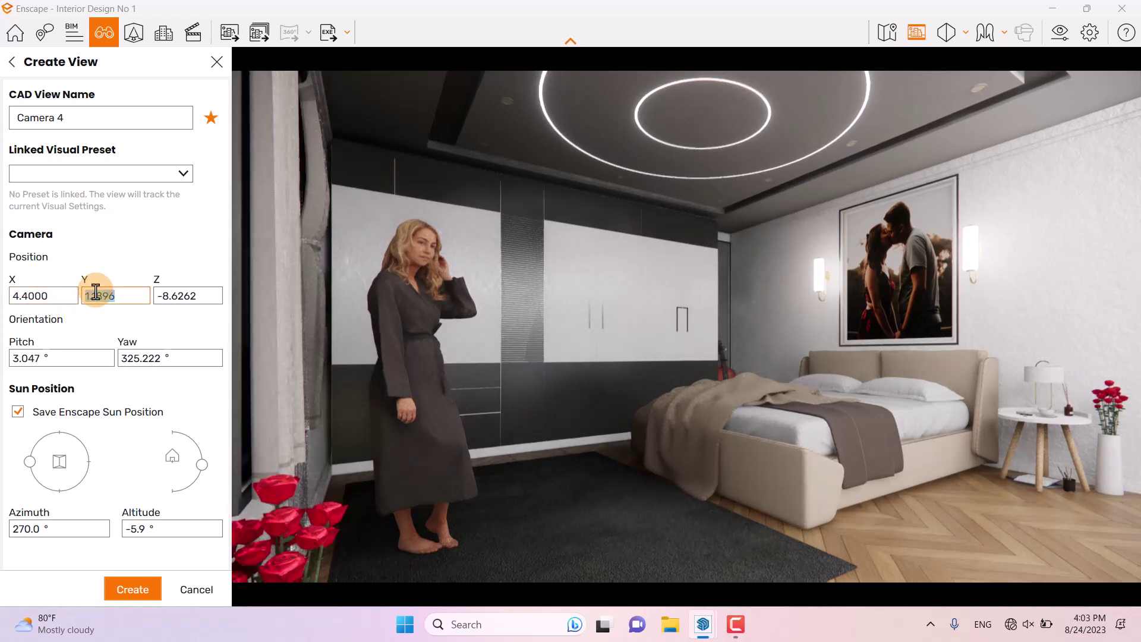
{"action": "left_click", "coordinate": [97, 295]}
{"action": "type", "text": "1.18"}
{"action": "key", "text": "Return"}
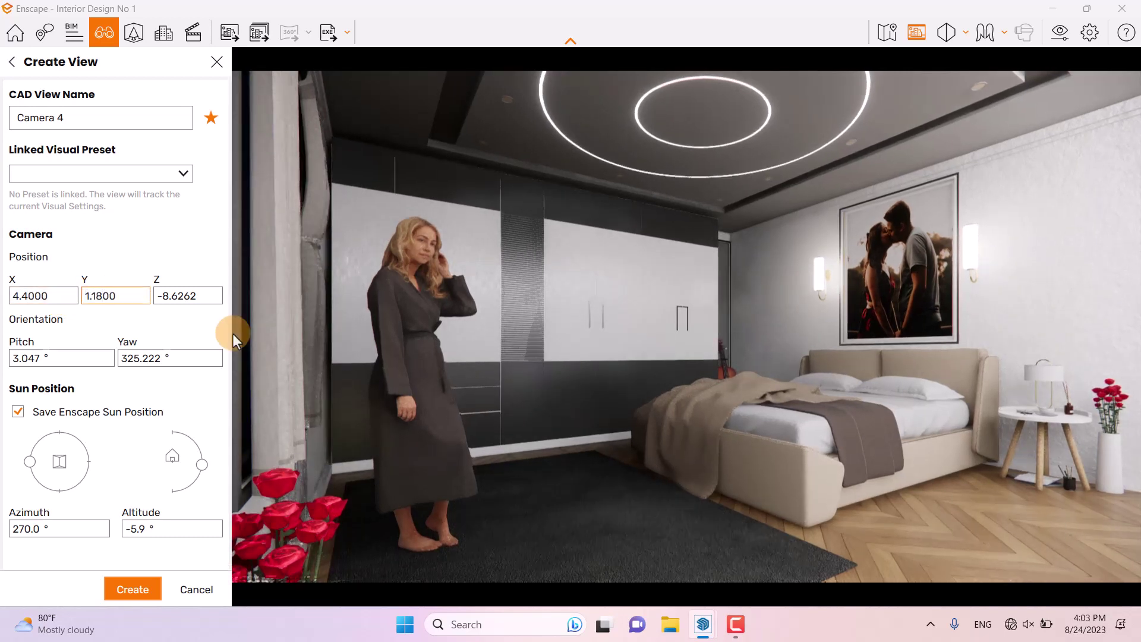
{"action": "left_click", "coordinate": [185, 295]}
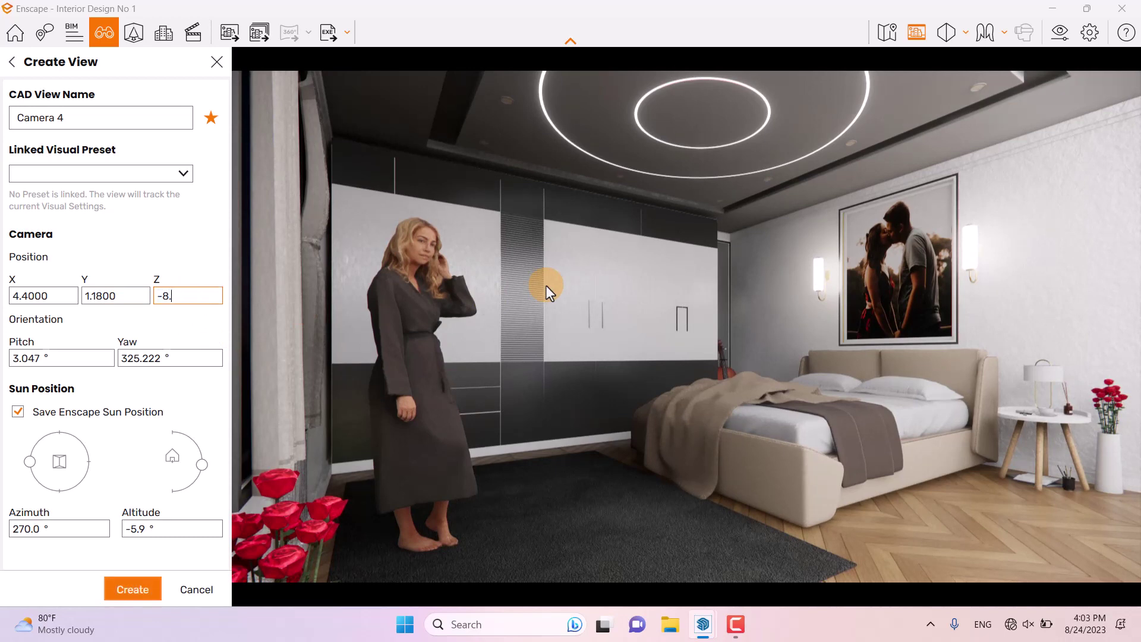
{"action": "key", "text": "Return"}
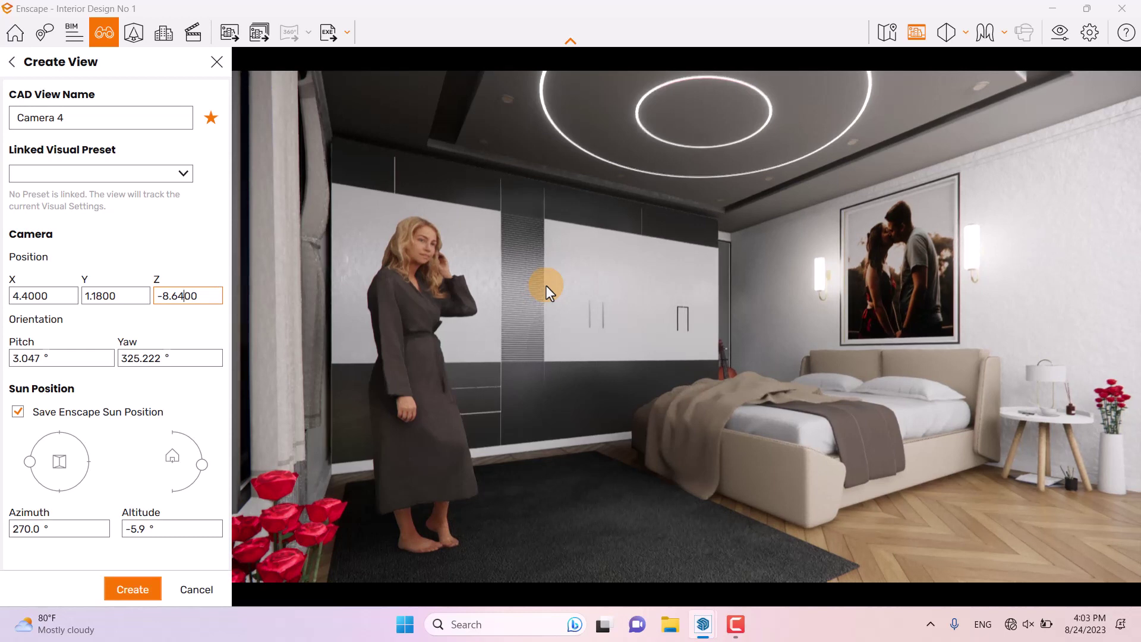
Set the camera orientation to a pitch of 6° and a yaw of 325°
{"action": "double_click", "coordinate": [32, 358]}
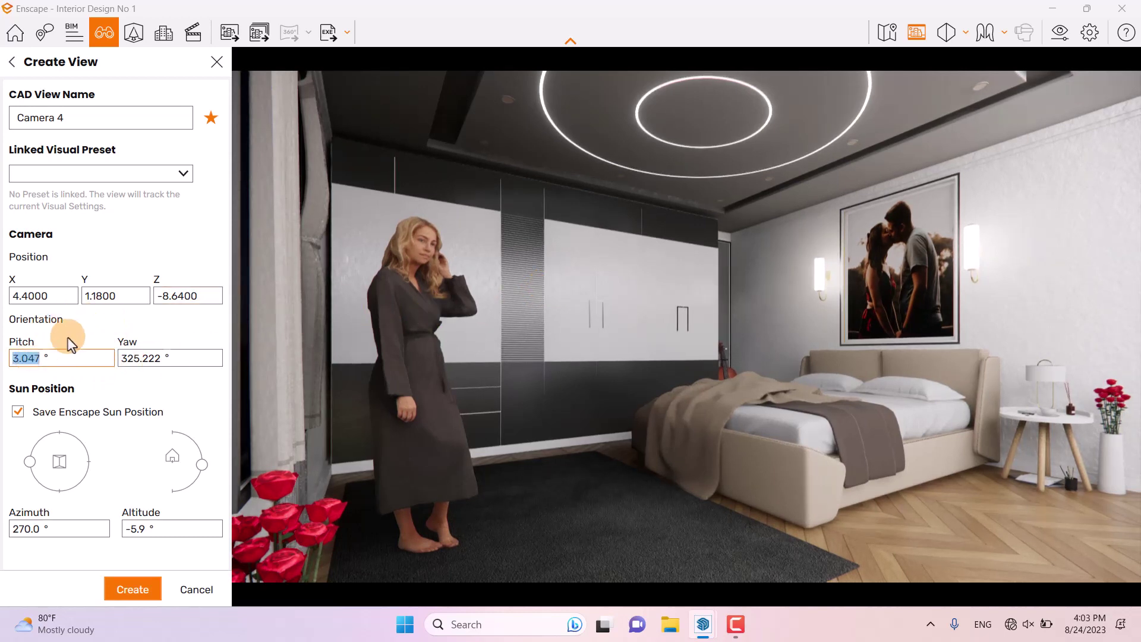
{"action": "key", "text": "Return"}
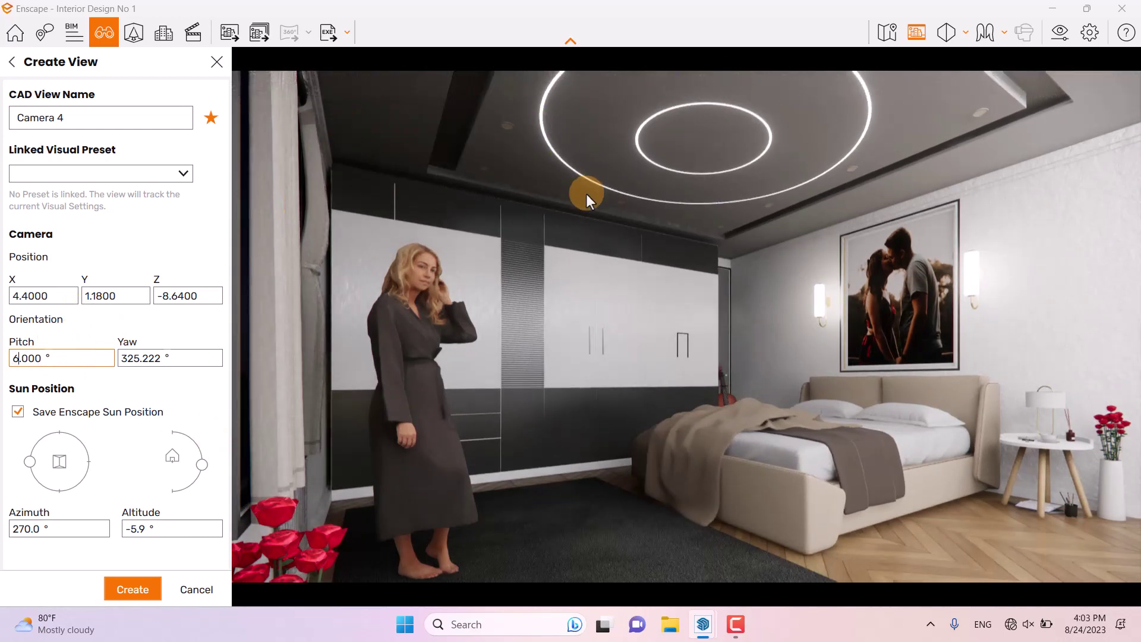
{"action": "double_click", "coordinate": [140, 357]}
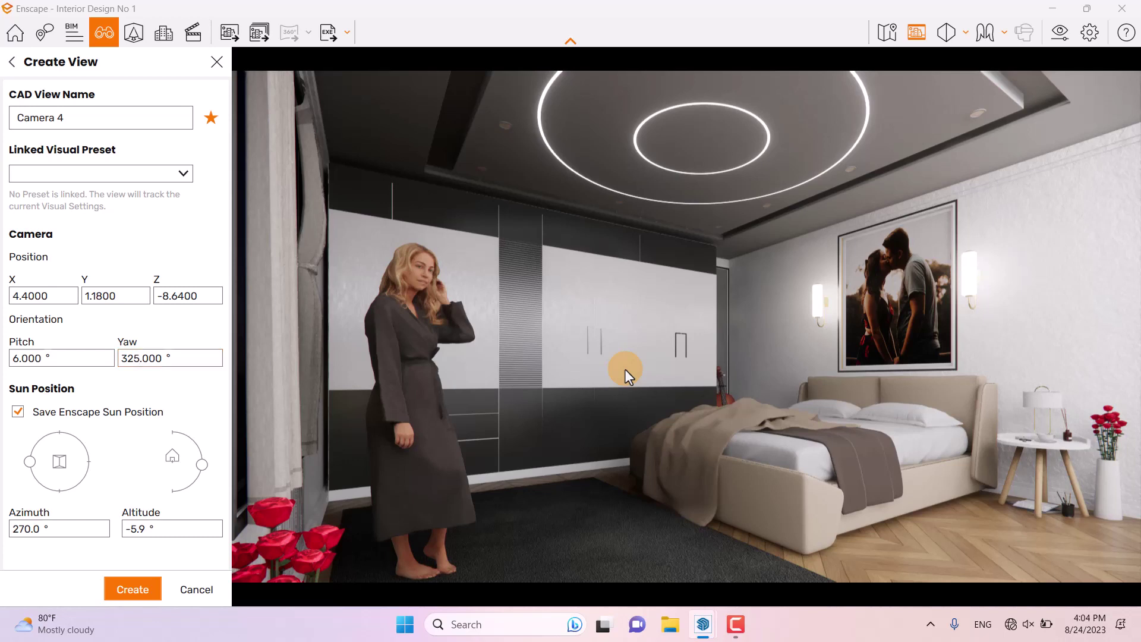
Raise the sun to morning light and set its altitude to 19°
{"action": "mouse_move", "coordinate": [625, 369]}
{"action": "right_mouse_down", "text": "shift"}
{"action": "mouse_move", "coordinate": [616, 366]}
{"action": "mouse_move", "coordinate": [634, 364]}
{"action": "mouse_move", "coordinate": [596, 377]}
{"action": "mouse_move", "coordinate": [625, 369]}
{"action": "right_mouse_up", "text": "shift"}
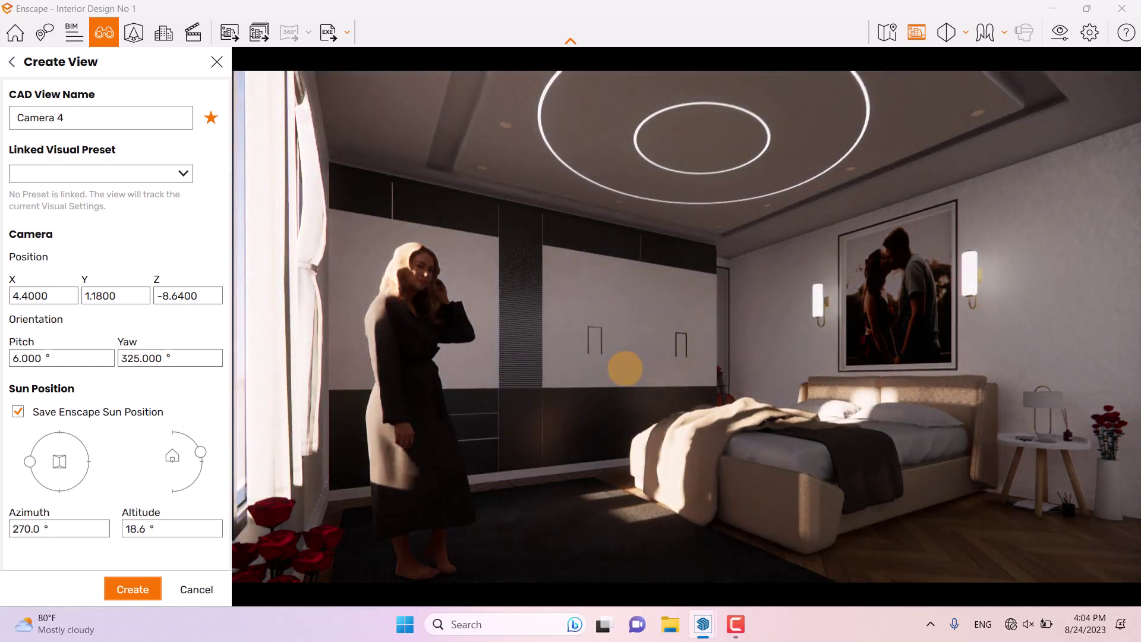
{"action": "right_click_drag", "start_coordinate": [625, 369], "coordinate": [626, 368], "text": "shift"}
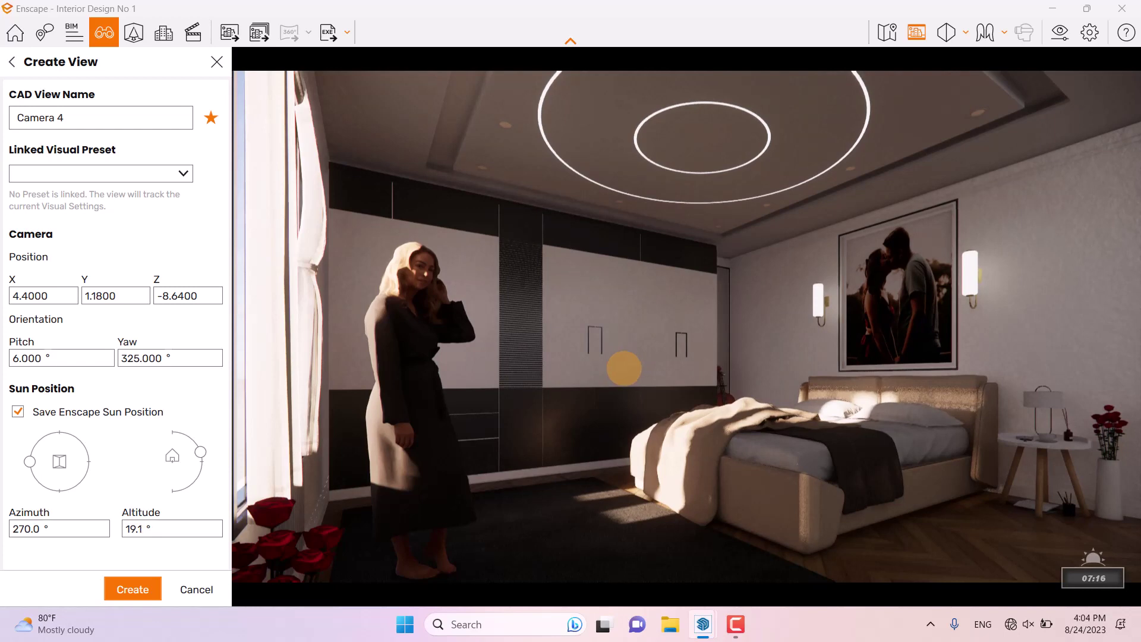
{"action": "left_click", "coordinate": [141, 526]}
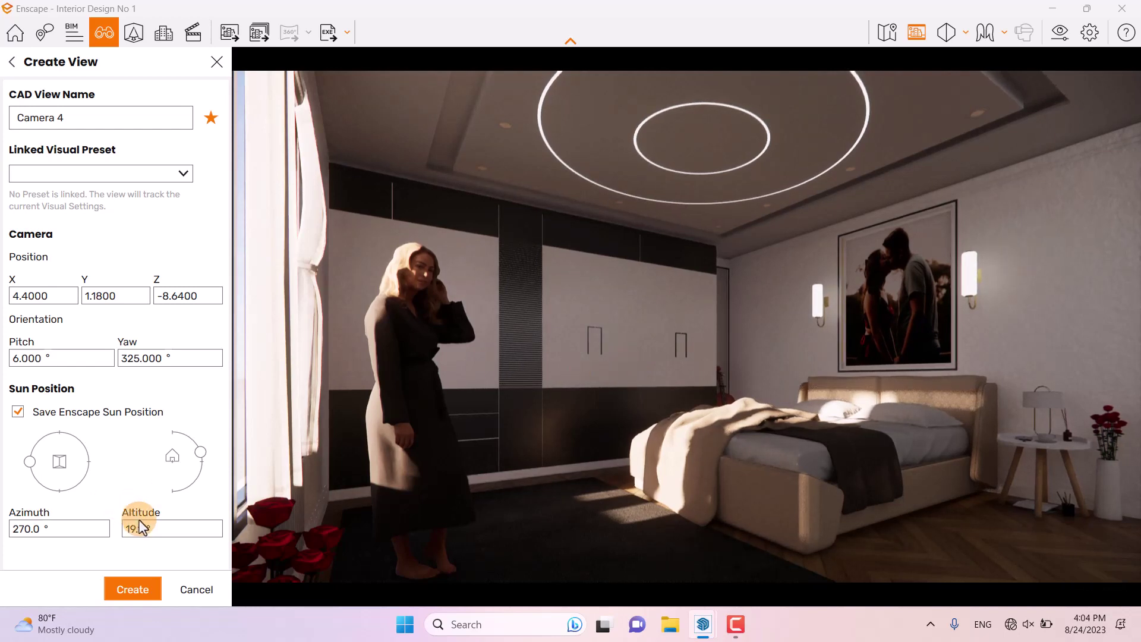
{"action": "double_click", "coordinate": [139, 527]}
{"action": "left_click", "coordinate": [404, 624]}
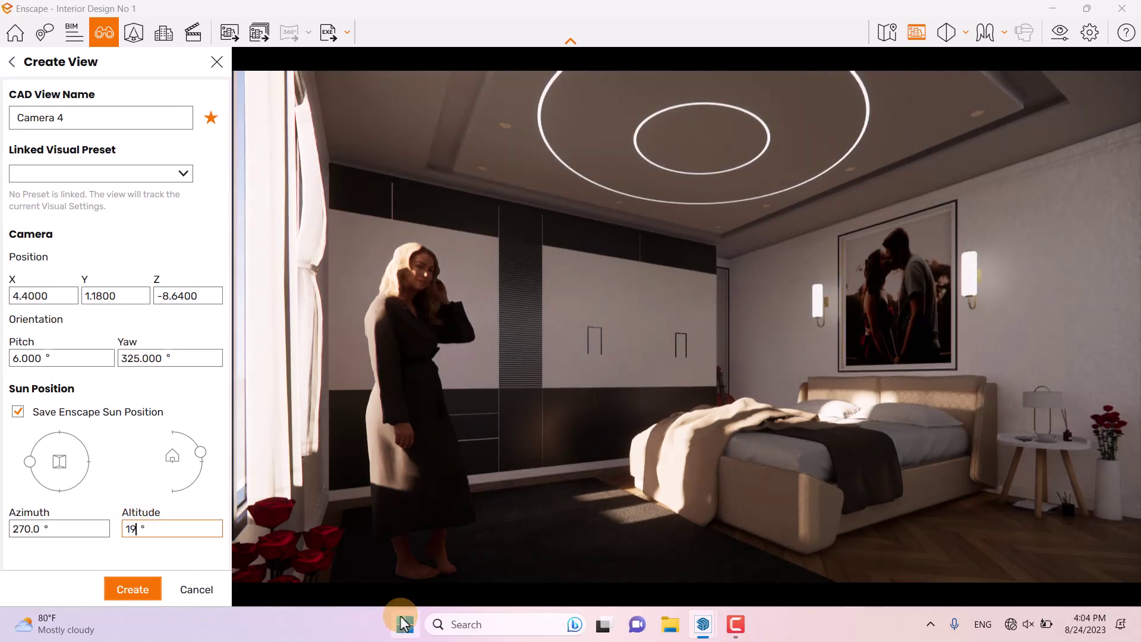
{"action": "left_click", "coordinate": [464, 548]}
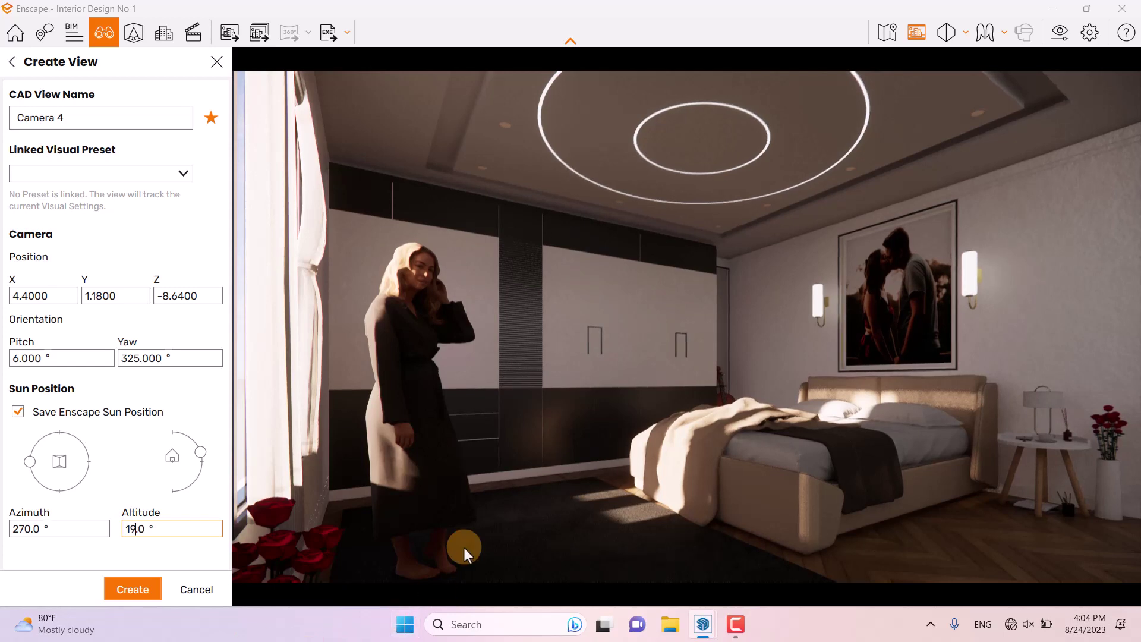
Create the Camera 4 view, load it from the view list and close view management
{"action": "left_click", "coordinate": [117, 590]}
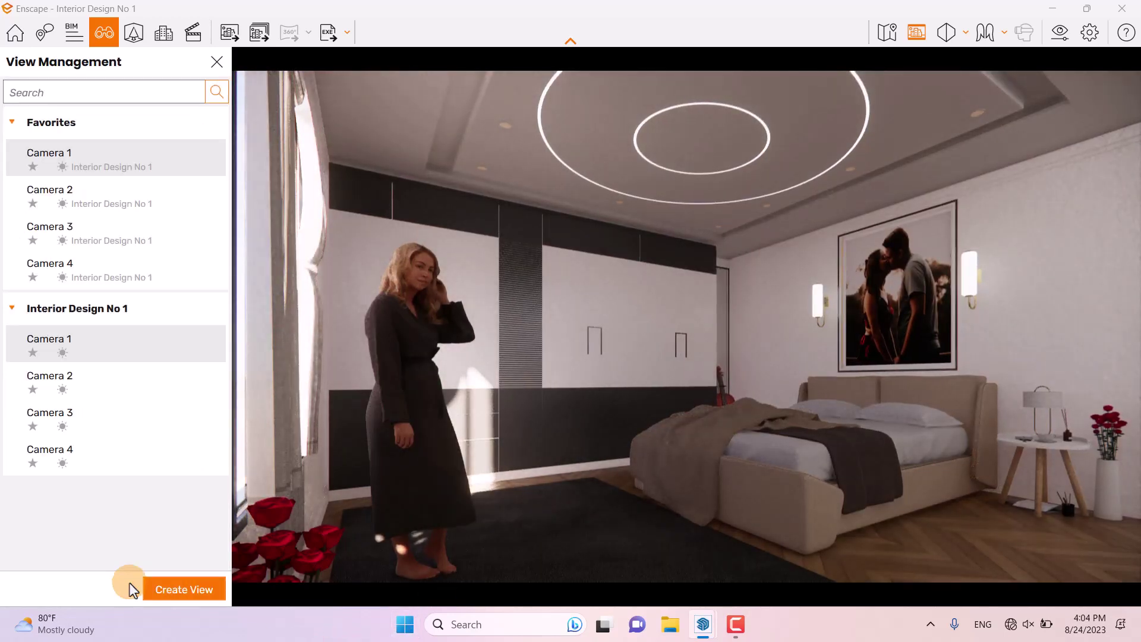
{"action": "left_click", "coordinate": [71, 463]}
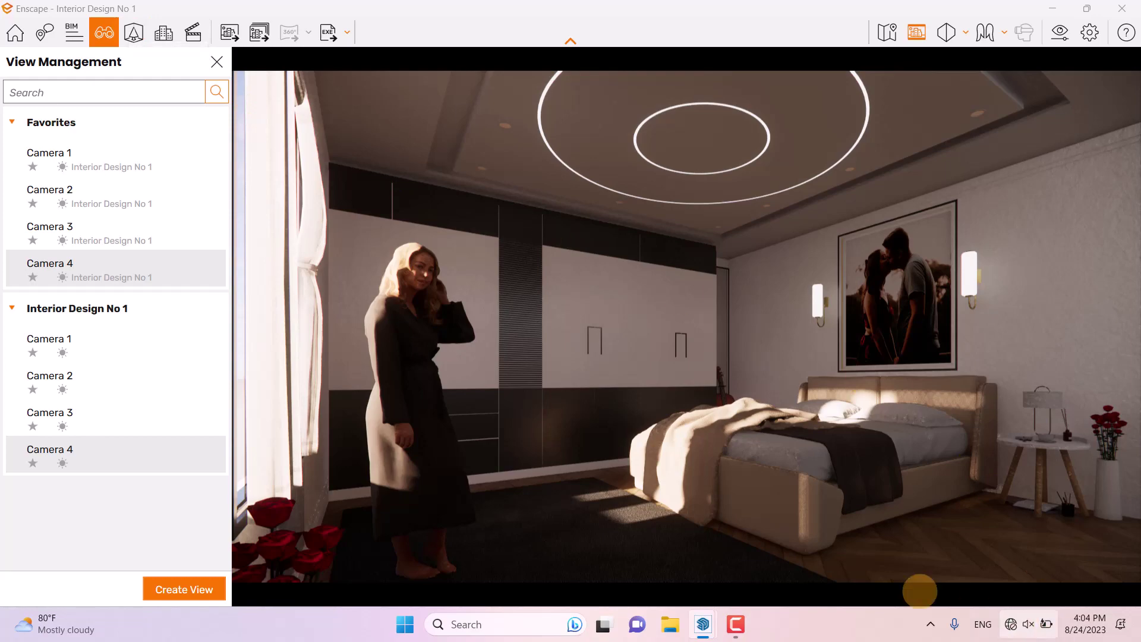
{"action": "left_click", "coordinate": [216, 62]}
Arrange the render window beside SketchUp and remove the standing woman from the bedroom scene
{"action": "left_click_drag", "start_coordinate": [513, 1], "coordinate": [1138, 255]}
{"action": "left_click", "coordinate": [262, 395]}
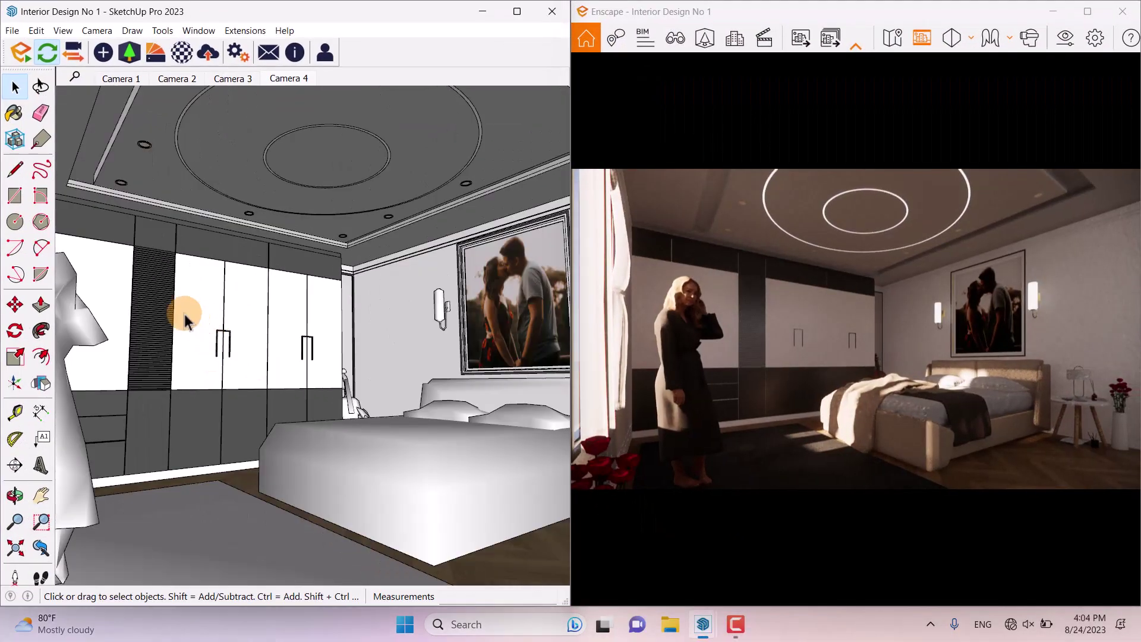
{"action": "right_click", "coordinate": [78, 308]}
{"action": "left_click", "coordinate": [119, 38]}
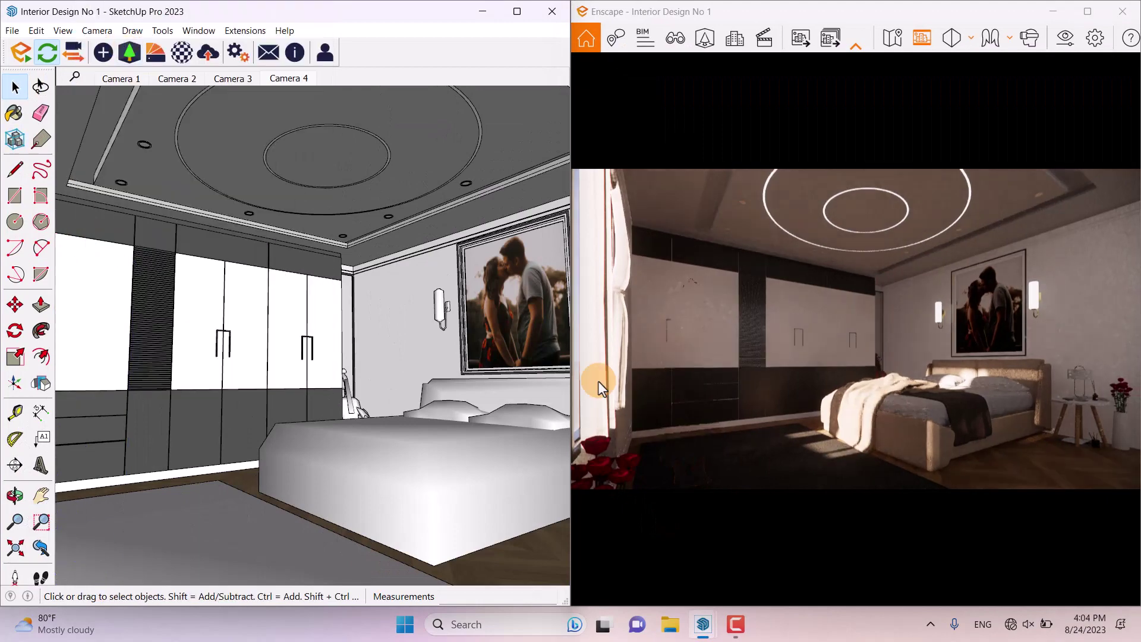
Inspect the bedroom render at full size and examine the ceiling recess and spotlights closely in the SketchUp model
{"action": "left_click", "coordinate": [1088, 12]}
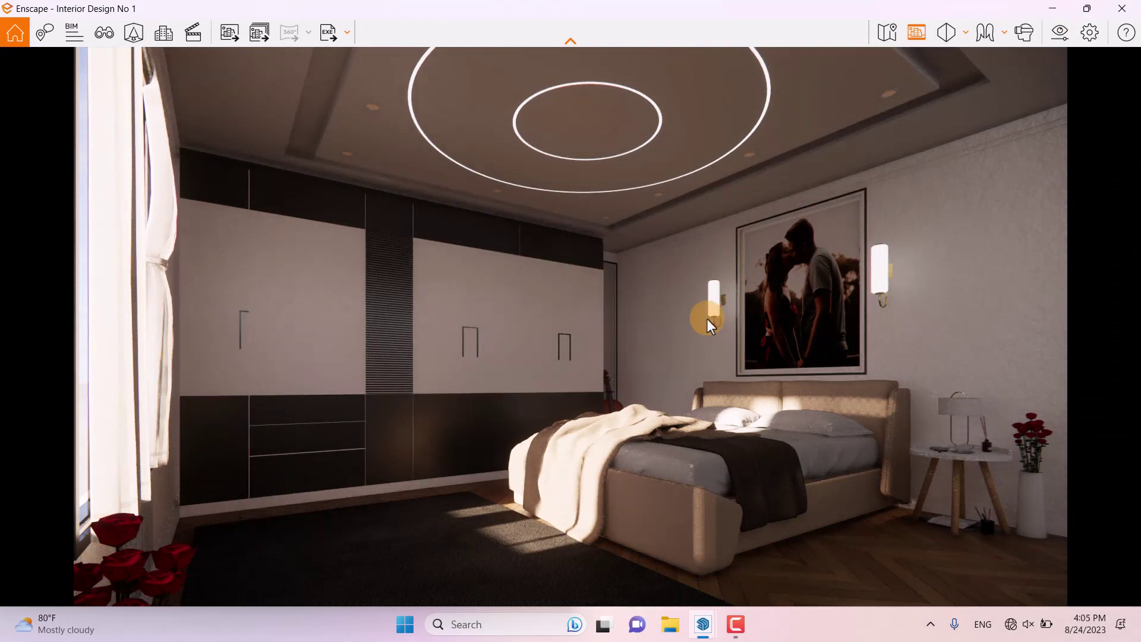
{"action": "left_click_drag", "start_coordinate": [509, 5], "coordinate": [1135, 77]}
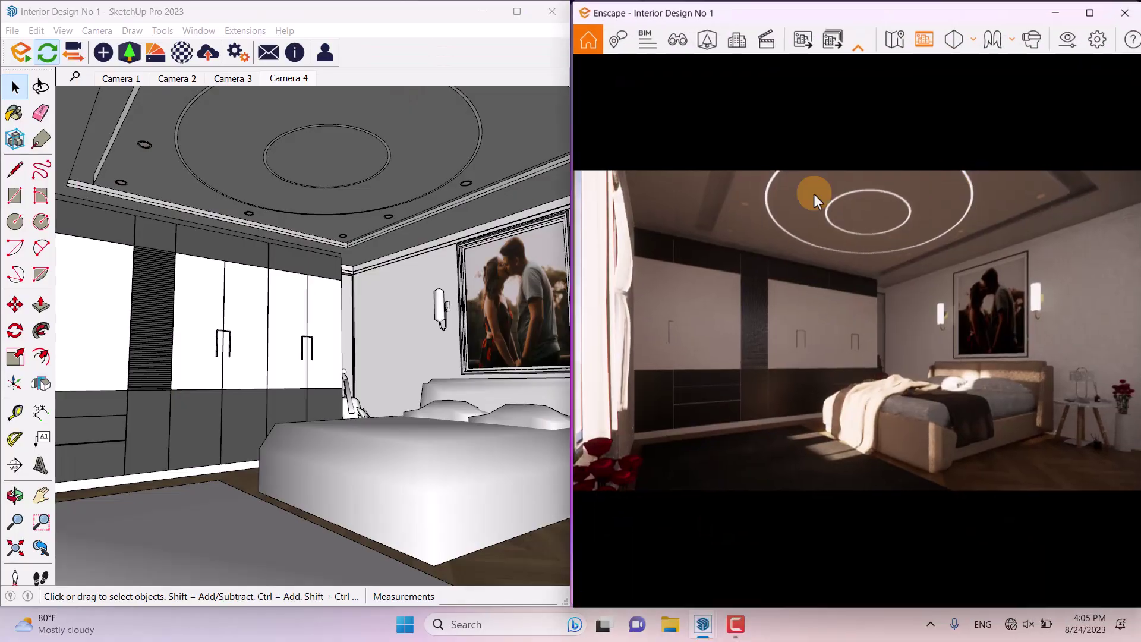
{"action": "mouse_move", "coordinate": [357, 208]}
{"action": "middle_mouse_down"}
{"action": "mouse_move", "coordinate": [428, 255]}
{"action": "mouse_move", "coordinate": [275, 311]}
{"action": "mouse_move", "coordinate": [279, 283]}
{"action": "mouse_move", "coordinate": [318, 249]}
{"action": "mouse_move", "coordinate": [331, 269]}
{"action": "middle_mouse_up"}
{"action": "scroll", "coordinate": [336, 250], "scroll_direction": "up", "scroll_amount": 3}
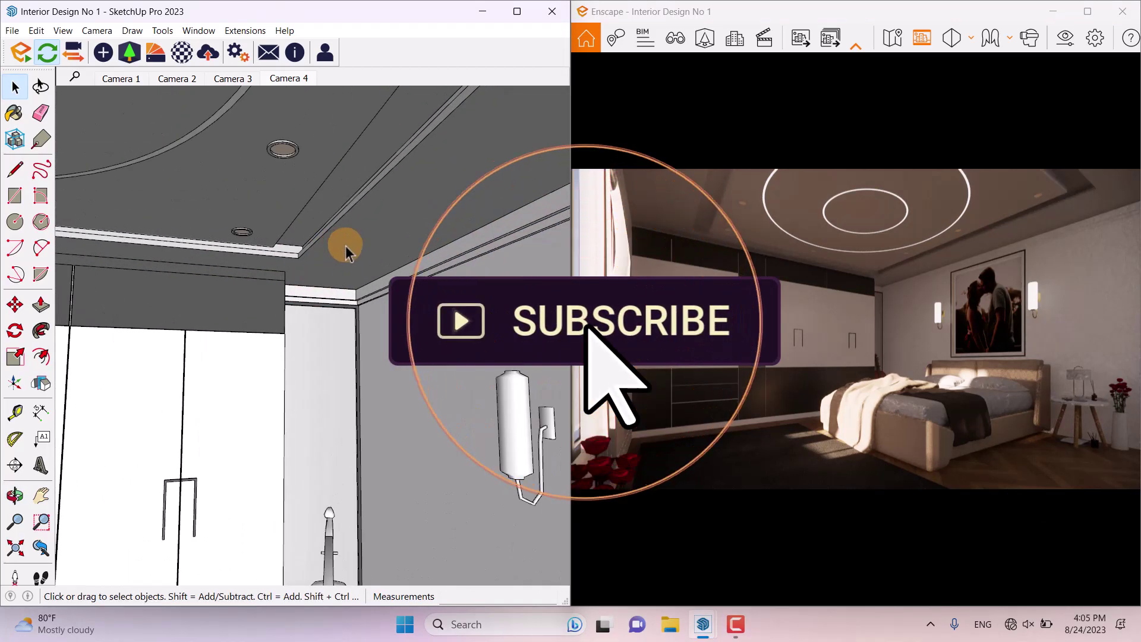
{"action": "scroll", "coordinate": [357, 285], "scroll_direction": "down", "scroll_amount": 3}
{"action": "scroll", "coordinate": [407, 114], "scroll_direction": "up", "scroll_amount": 3}
{"action": "mouse_move", "coordinate": [402, 115]}
{"action": "middle_mouse_down"}
{"action": "mouse_move", "coordinate": [453, 229]}
{"action": "mouse_move", "coordinate": [321, 312]}
{"action": "mouse_move", "coordinate": [370, 445]}
{"action": "mouse_move", "coordinate": [512, 232]}
{"action": "mouse_move", "coordinate": [339, 326]}
{"action": "middle_mouse_up"}
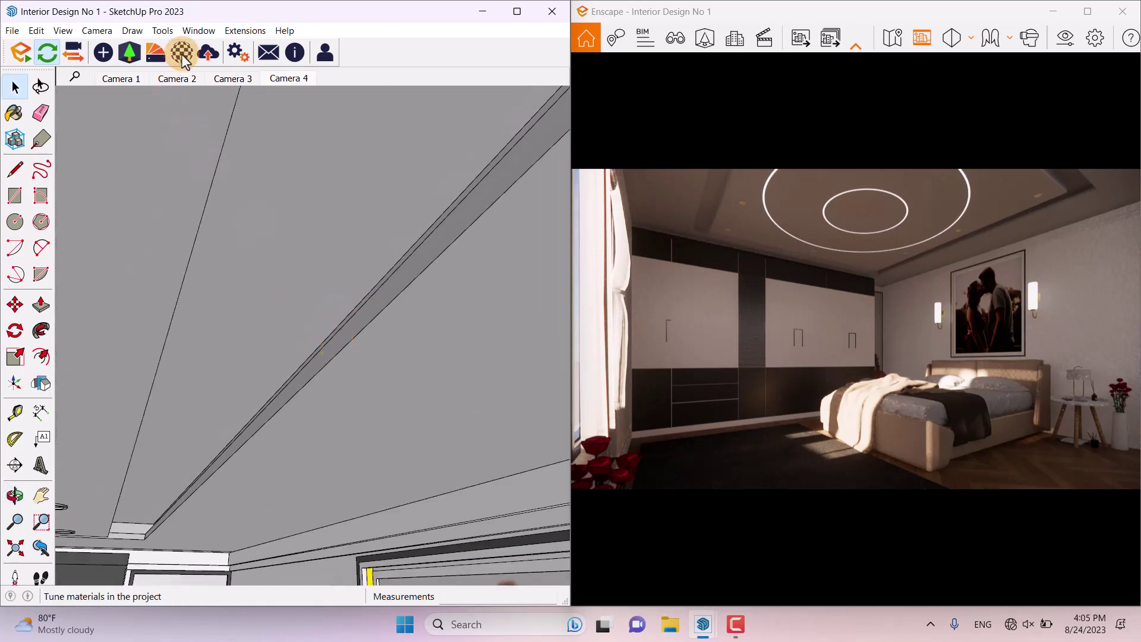
Change the HaloGen Lights Roof material's type to Self-illuminated in the Enscape Material Editor
{"action": "left_click", "coordinate": [182, 53]}
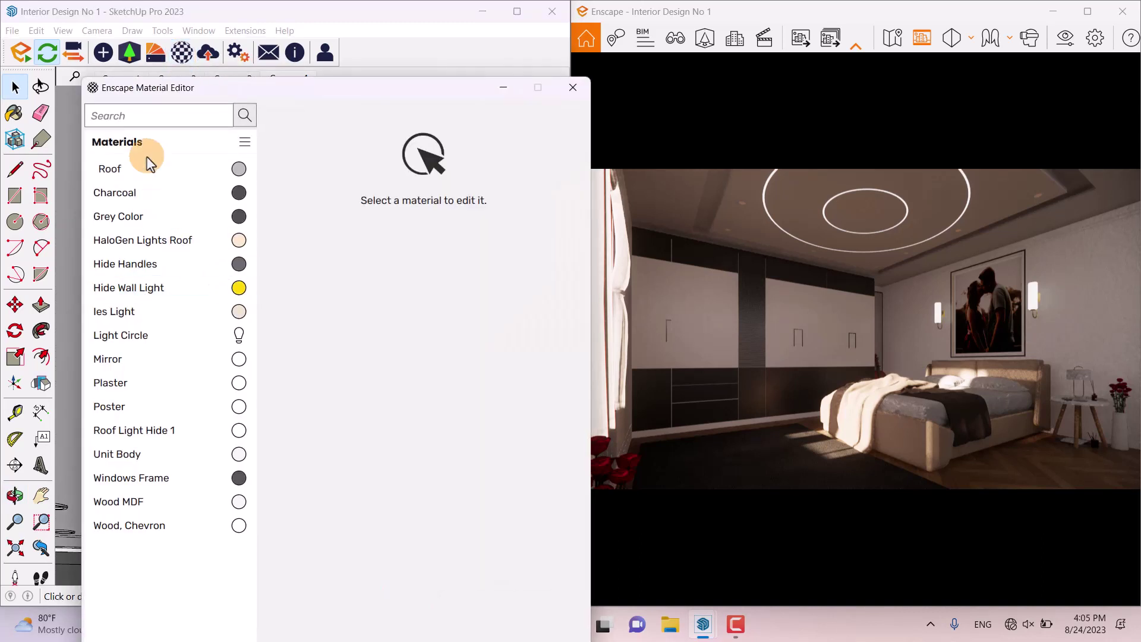
{"action": "left_click", "coordinate": [143, 241]}
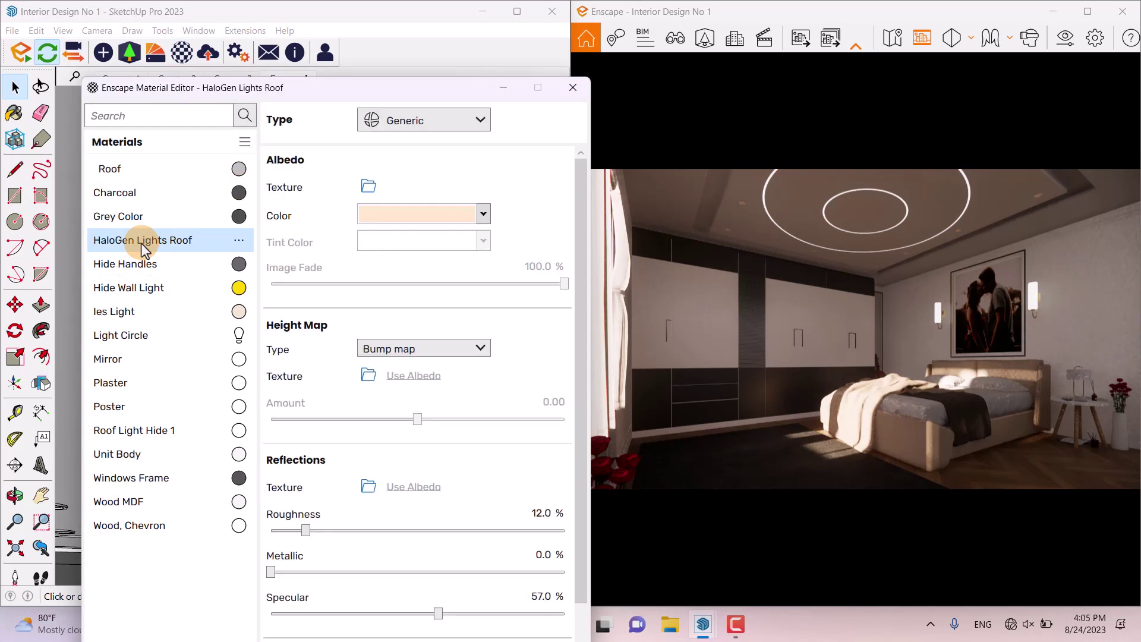
{"action": "left_click", "coordinate": [427, 134]}
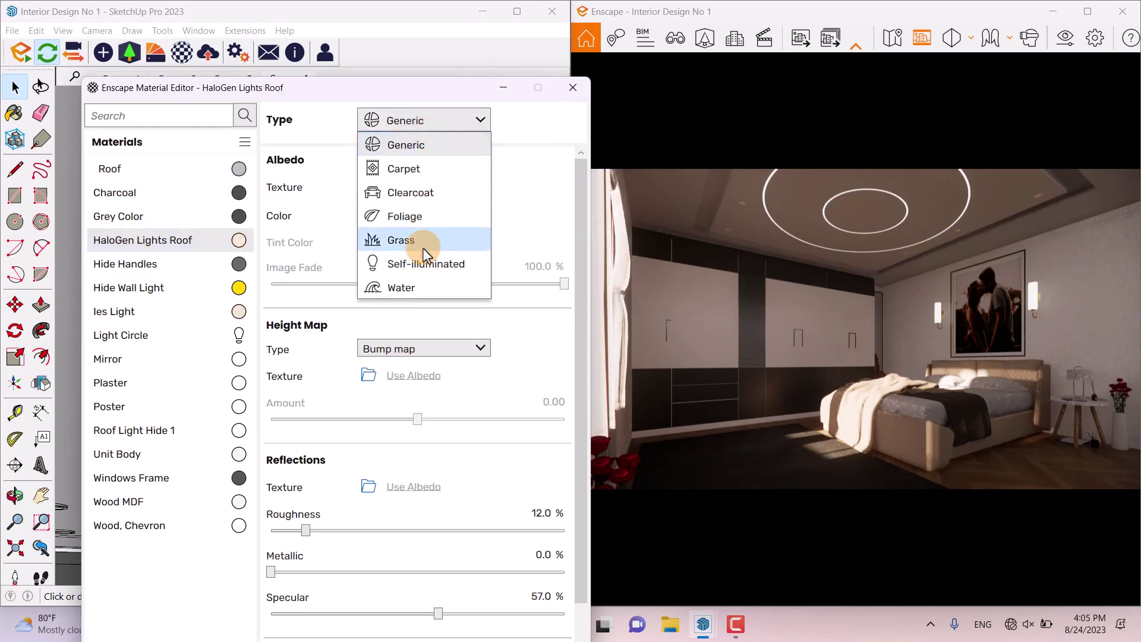
{"action": "key", "text": "Escape"}
{"action": "left_click", "coordinate": [422, 270]}
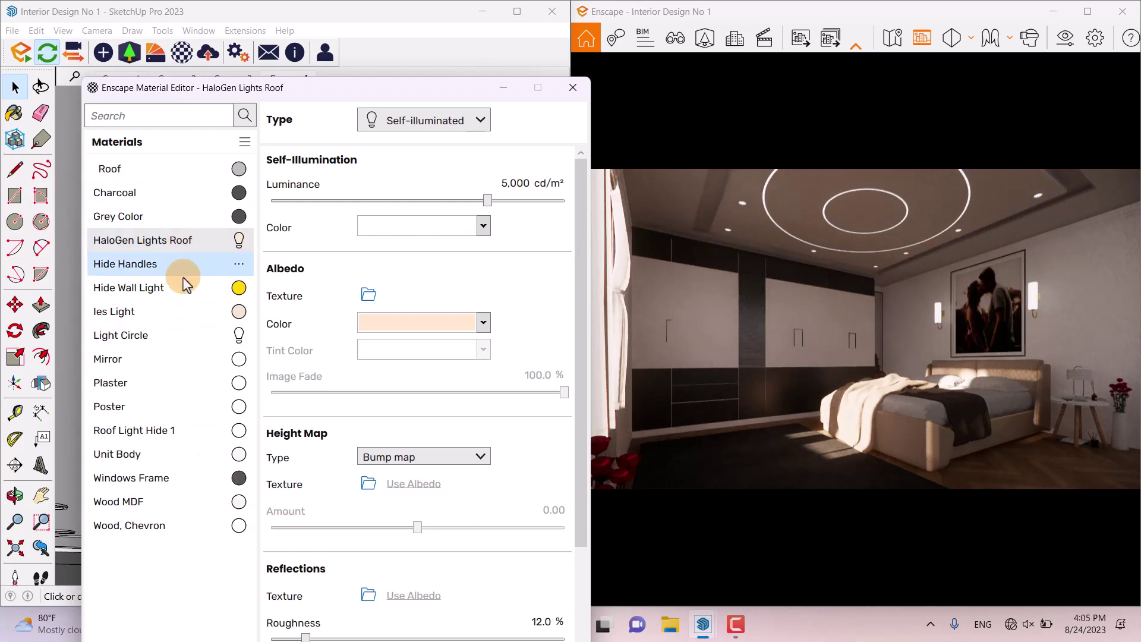
Check the Light Circle material's settings and make the Hide Wall Light material Self-illuminated
{"action": "left_click", "coordinate": [171, 347]}
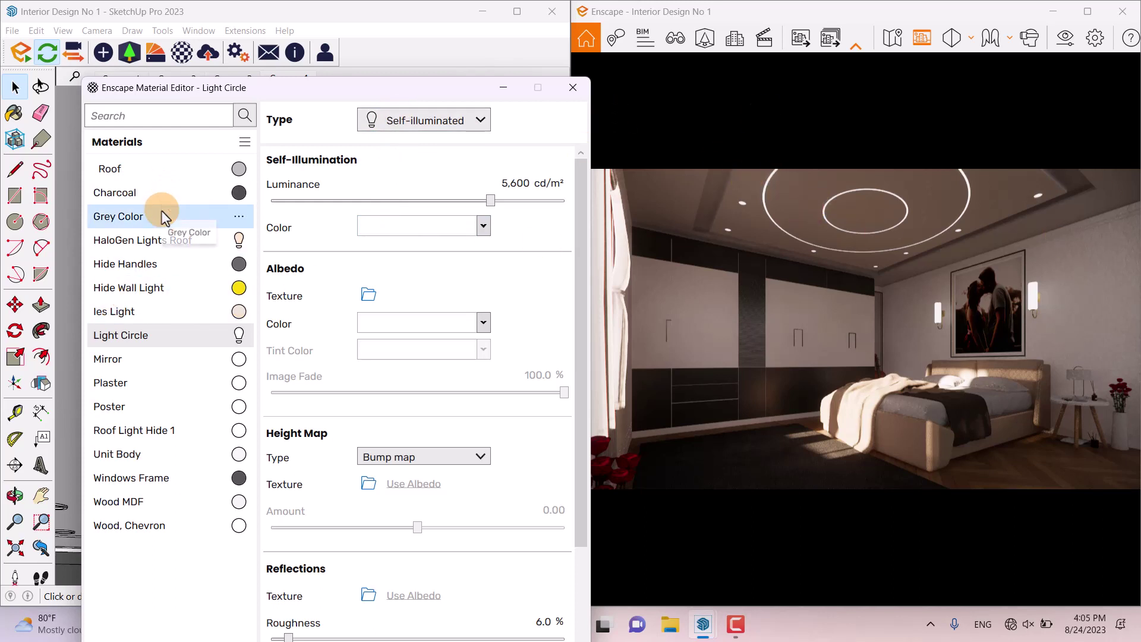
{"action": "left_click", "coordinate": [122, 290]}
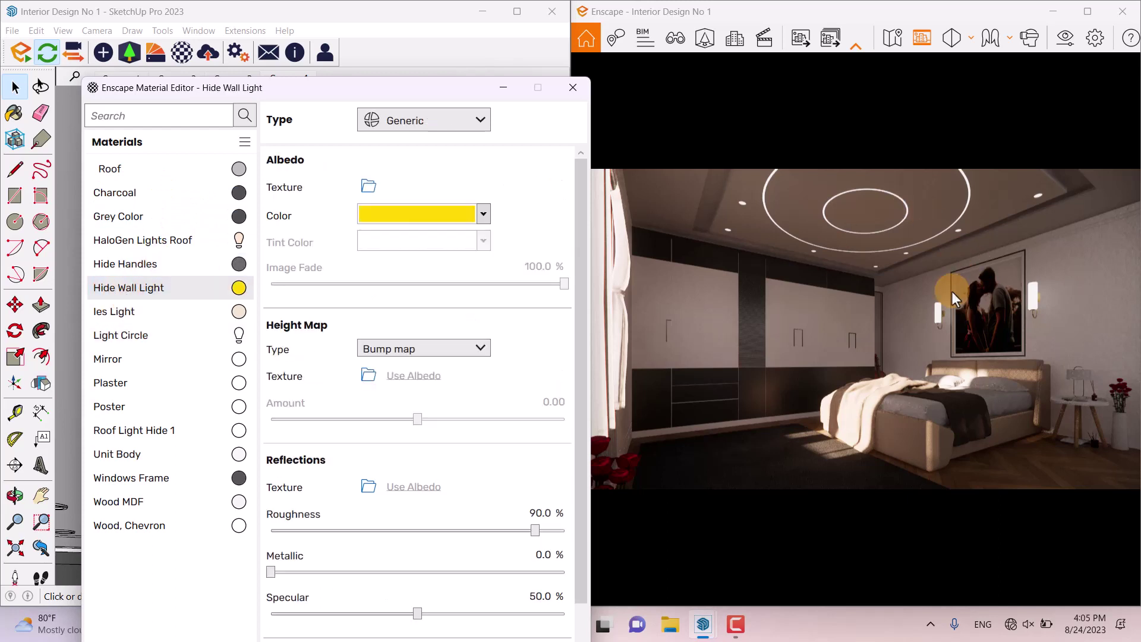
{"action": "left_click", "coordinate": [430, 120]}
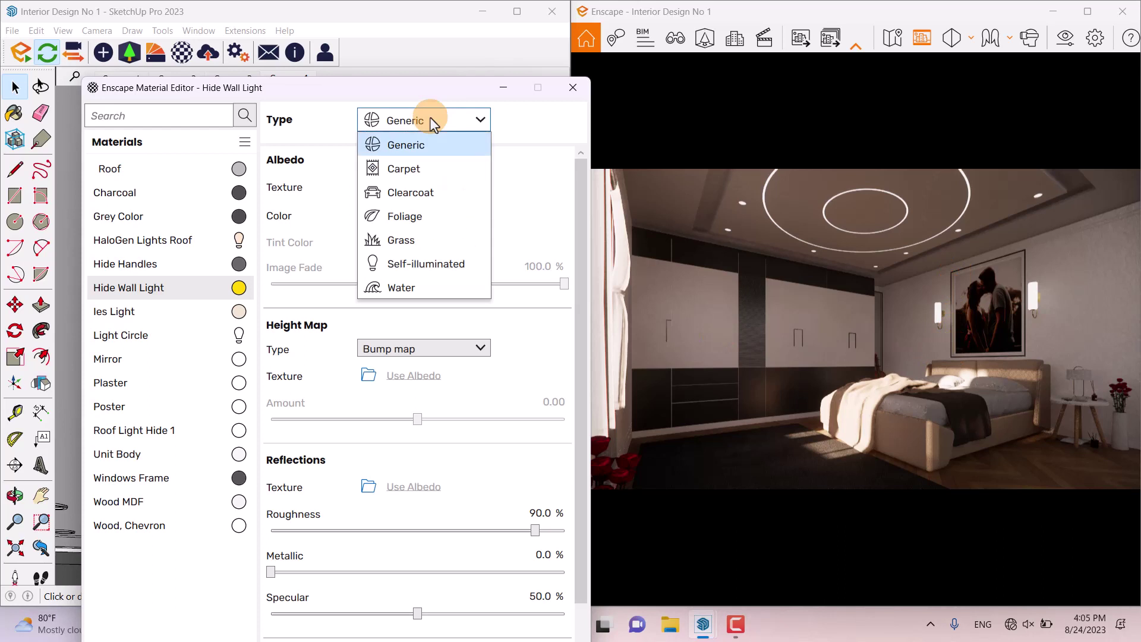
{"action": "left_click", "coordinate": [443, 264]}
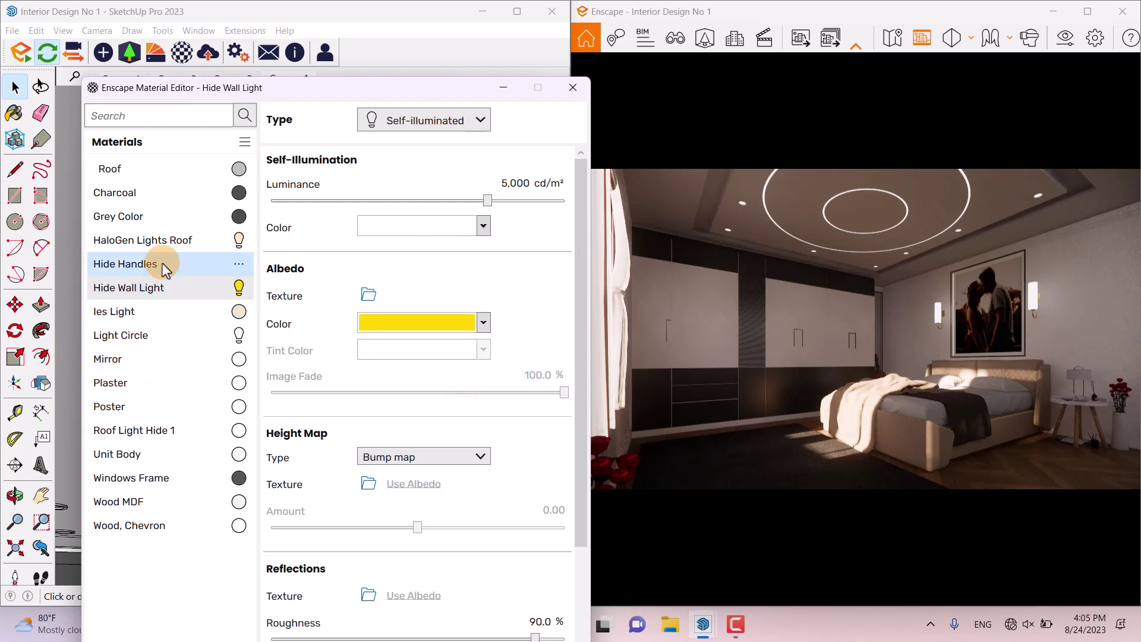
Make the Roof Light Hide 1 material Self-illuminated and give its self-illumination and albedo the same light beige color
{"action": "left_click", "coordinate": [151, 438]}
{"action": "left_click", "coordinate": [406, 119]}
{"action": "left_click", "coordinate": [425, 260]}
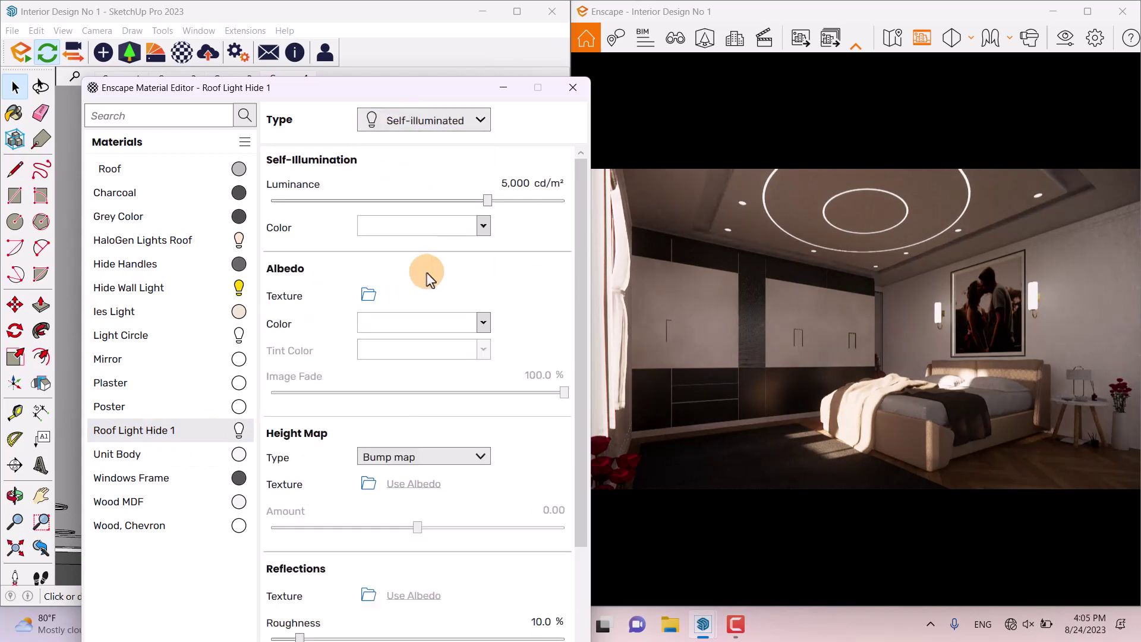
{"action": "left_click", "coordinate": [482, 226]}
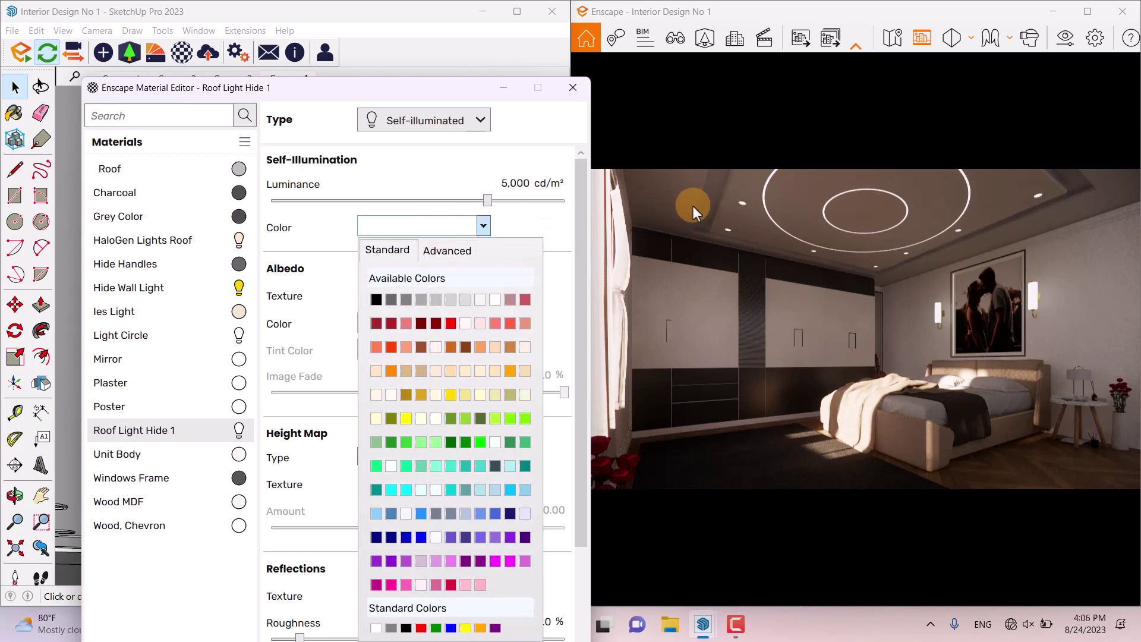
{"action": "left_click", "coordinate": [529, 367]}
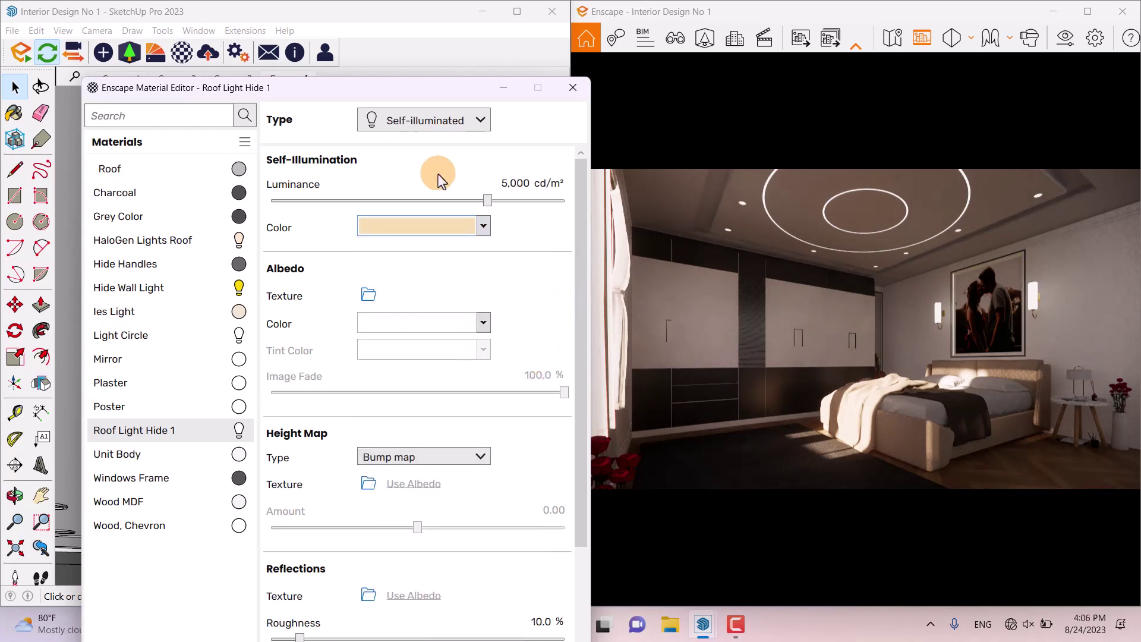
{"action": "left_click", "coordinate": [484, 322]}
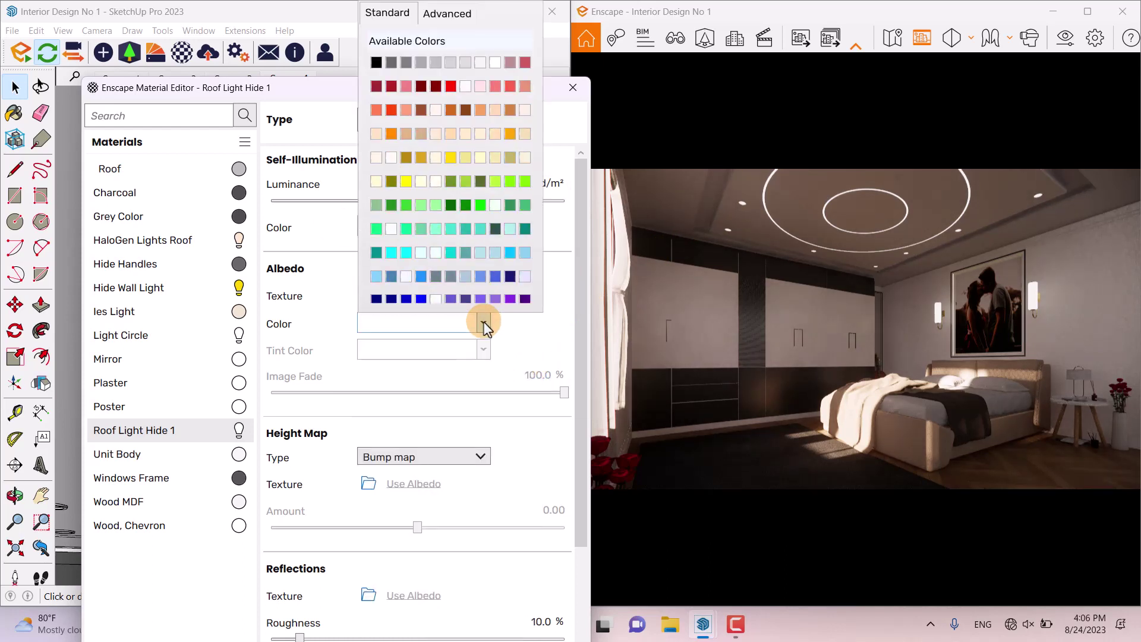
{"action": "left_click", "coordinate": [527, 134]}
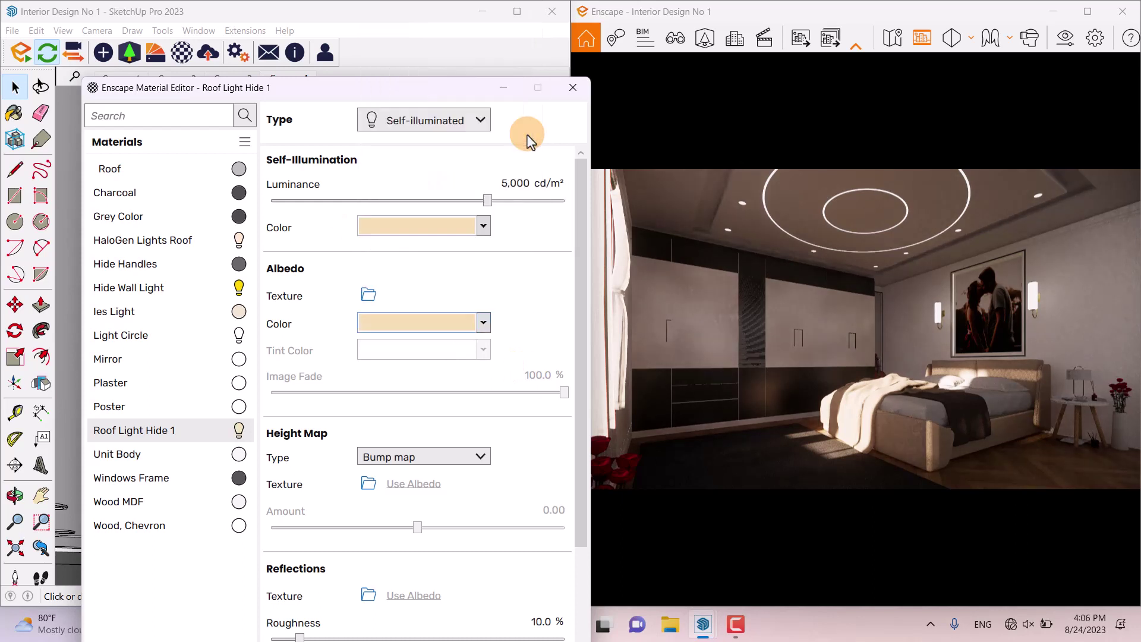
Raise the luminance of the Roof Light Hide 1 material to 80,000 cd/m²
{"action": "left_click_drag", "start_coordinate": [487, 200], "coordinate": [556, 199]}
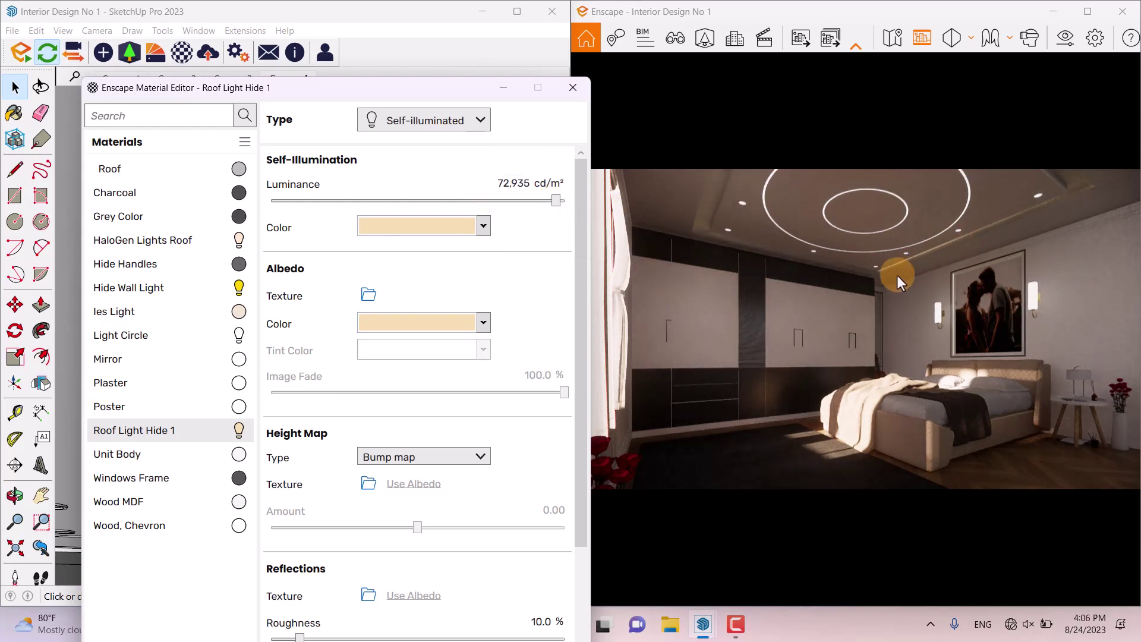
{"action": "left_click", "coordinate": [508, 184]}
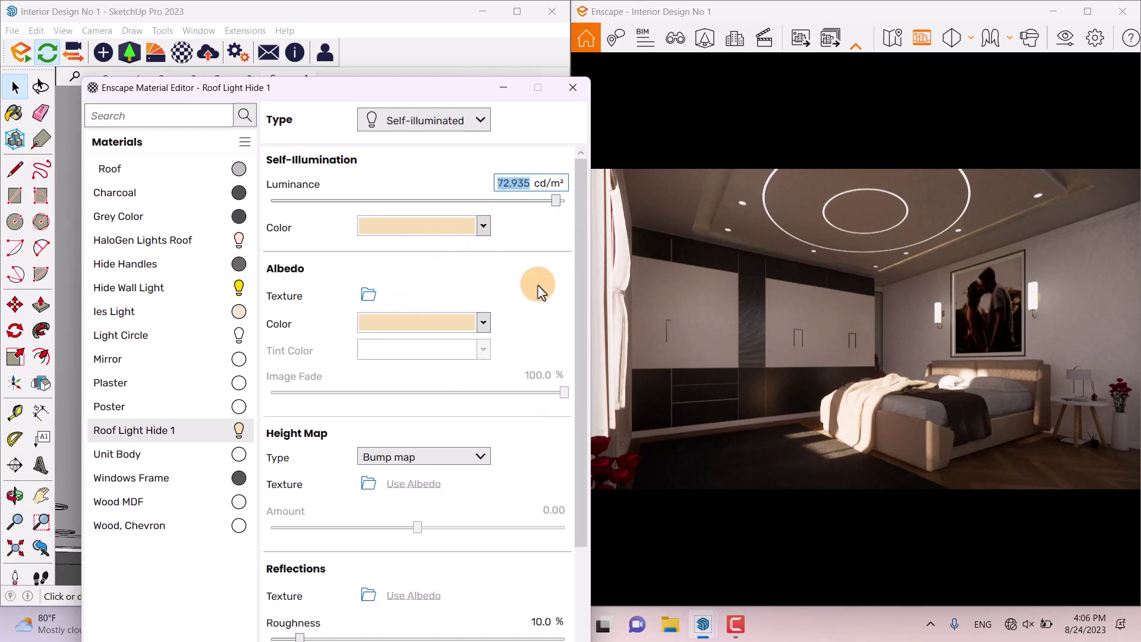
{"action": "type", "text": "8"}
{"action": "left_click", "coordinate": [538, 286]}
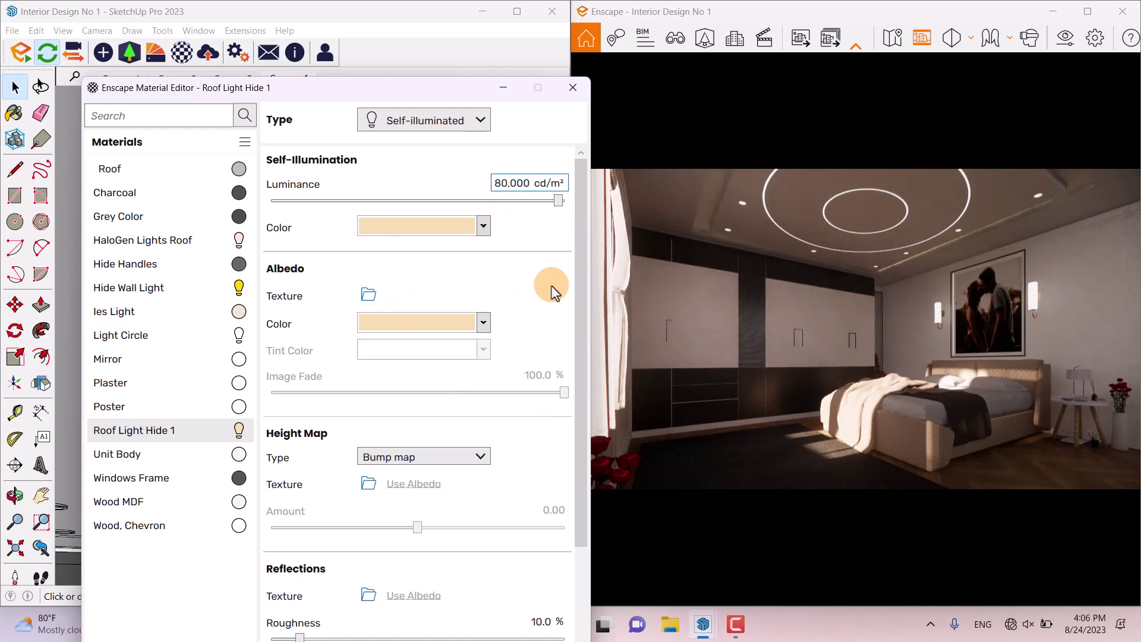
{"action": "left_click", "coordinate": [798, 342]}
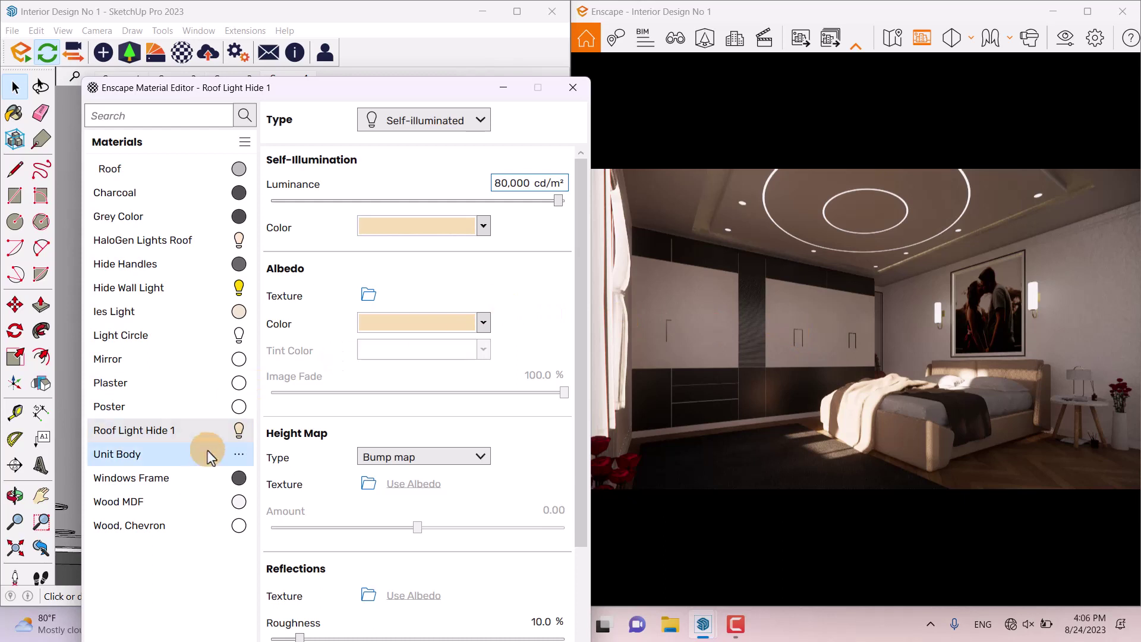
Try dark grey on the Wood MDF material, and settle on White as its albedo color
{"action": "left_click", "coordinate": [189, 504]}
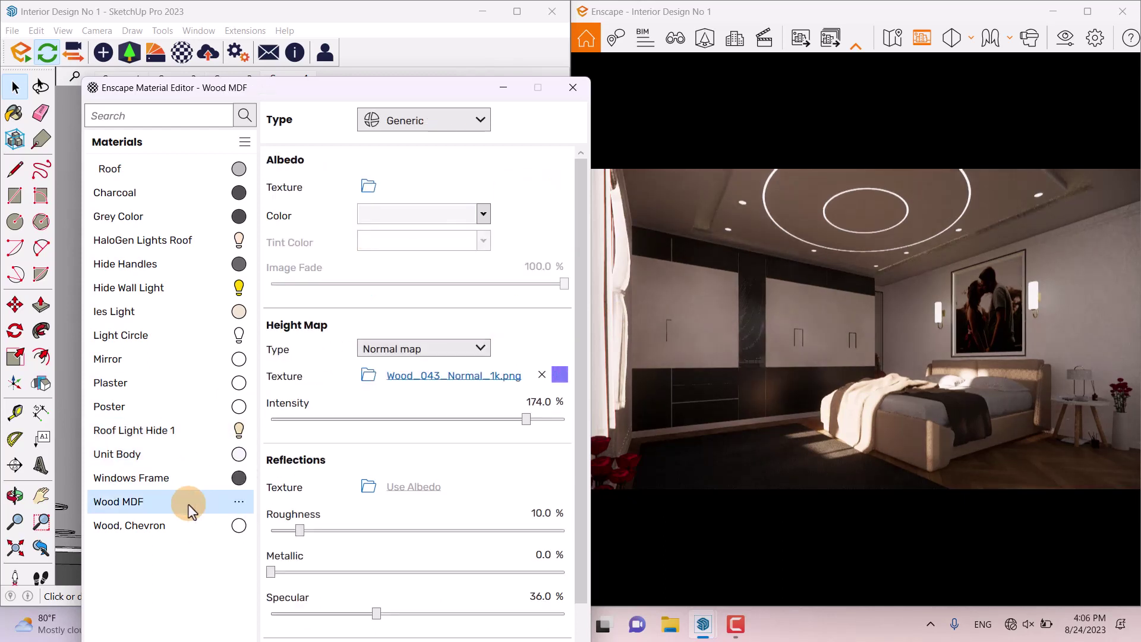
{"action": "left_click", "coordinate": [484, 215]}
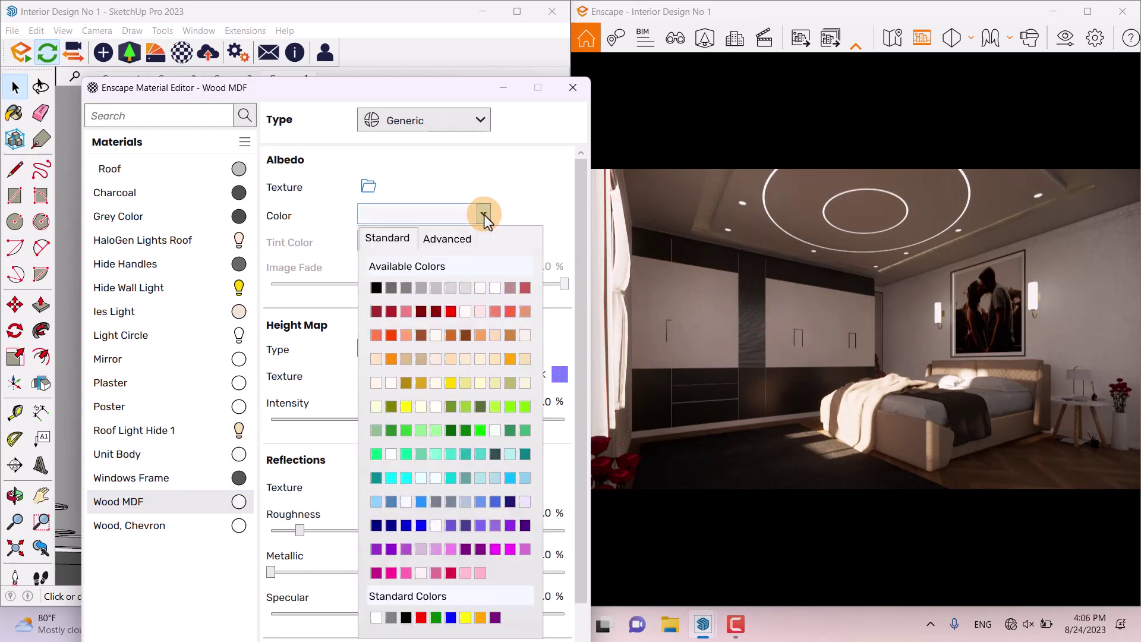
{"action": "left_click", "coordinate": [391, 288]}
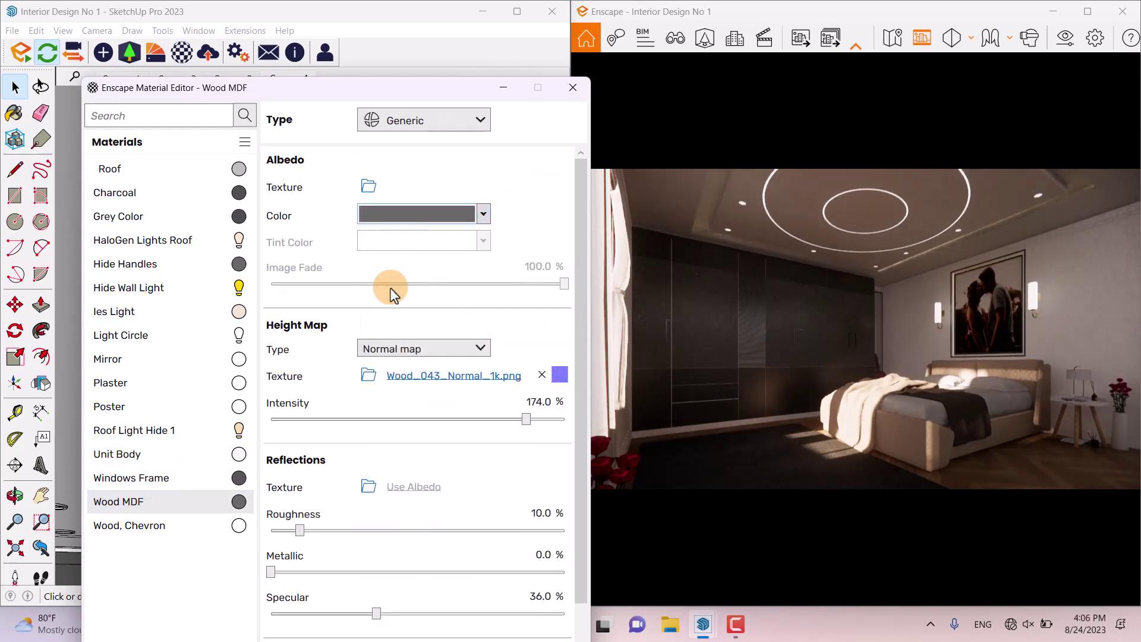
{"action": "left_click", "coordinate": [484, 214]}
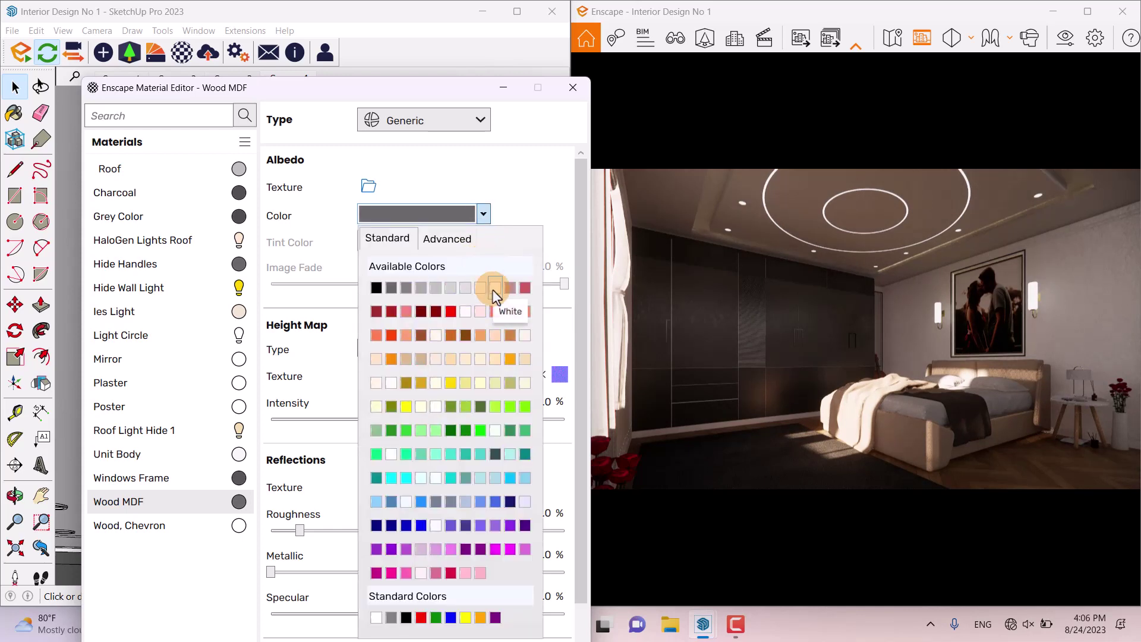
{"action": "left_click", "coordinate": [493, 289]}
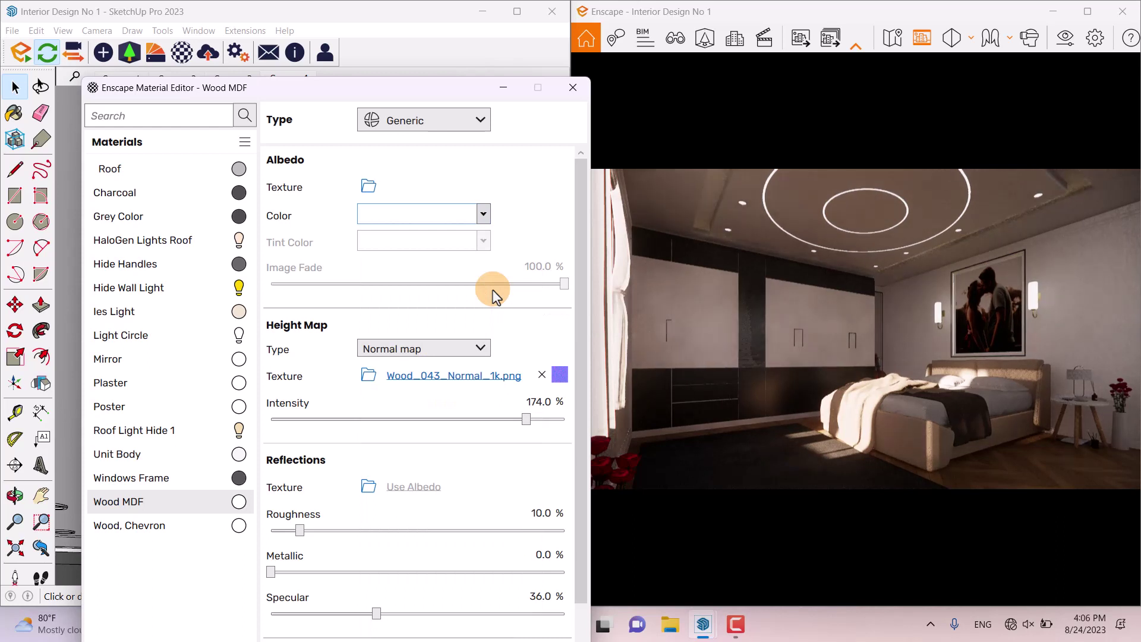
Set the Wood MDF material's roughness to 24% and its specular to 56%
{"action": "left_click", "coordinate": [548, 514]}
{"action": "type", "text": "24"}
{"action": "key", "text": "Return"}
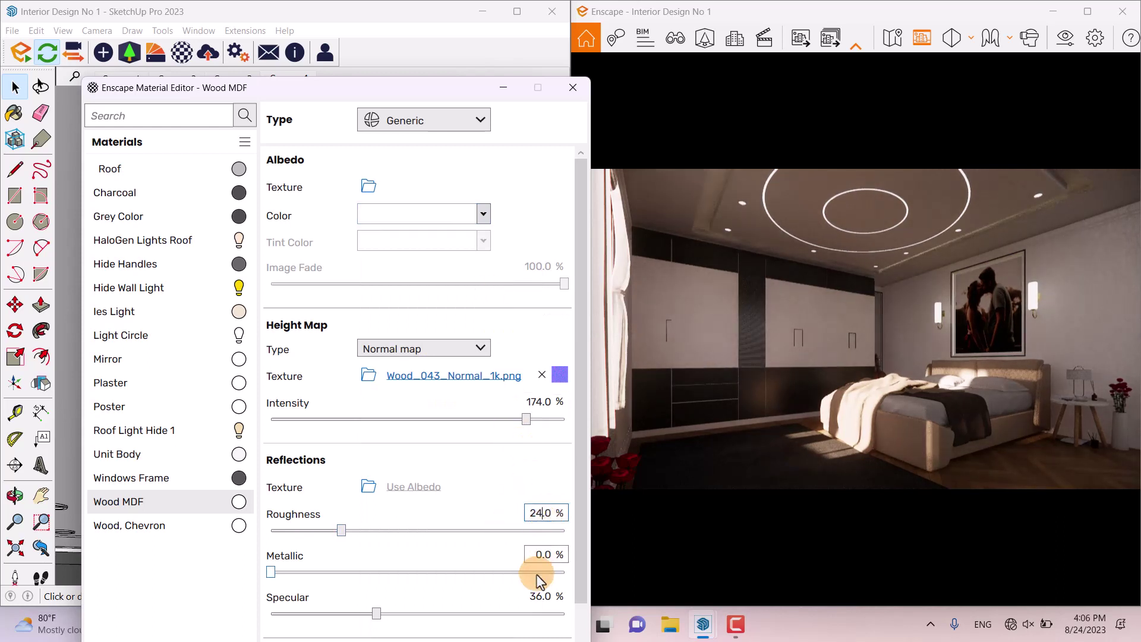
{"action": "left_click", "coordinate": [540, 594]}
{"action": "type", "text": "50"}
{"action": "key", "text": "Return"}
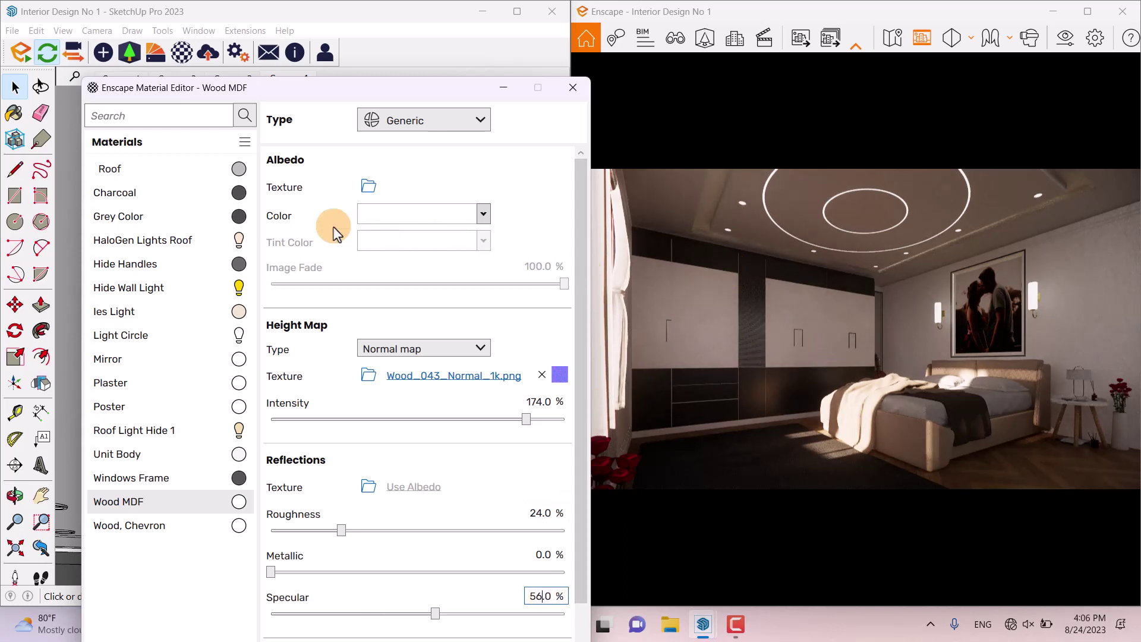
Lighten the Grey Color material's albedo to a medium grey and set its roughness to 24%
{"action": "left_click", "coordinate": [154, 221]}
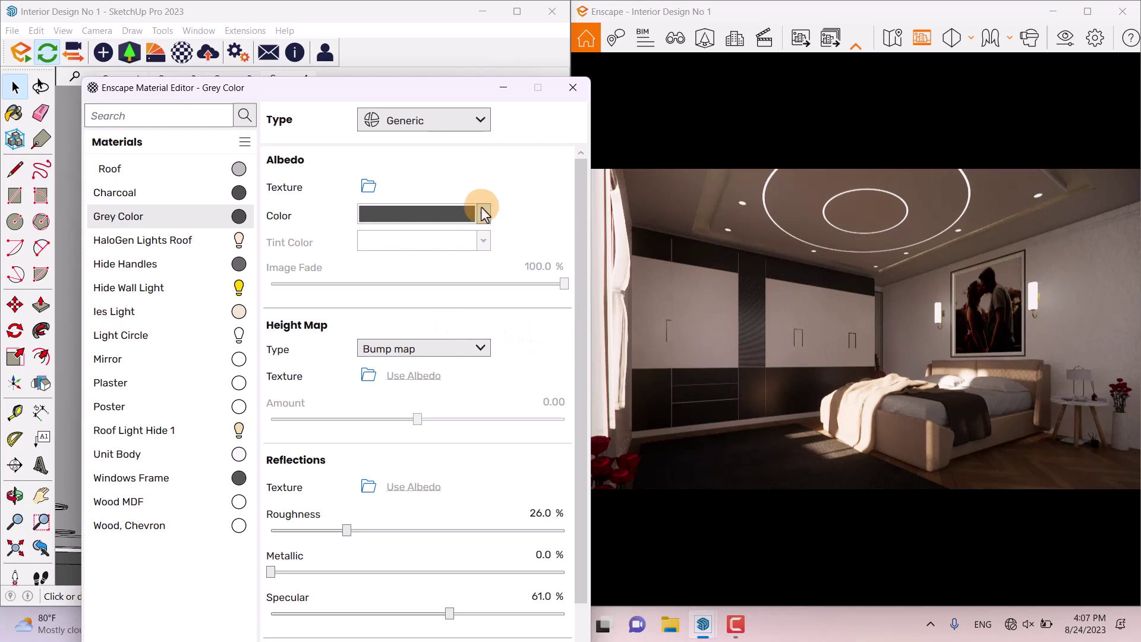
{"action": "mouse_move", "coordinate": [485, 214]}
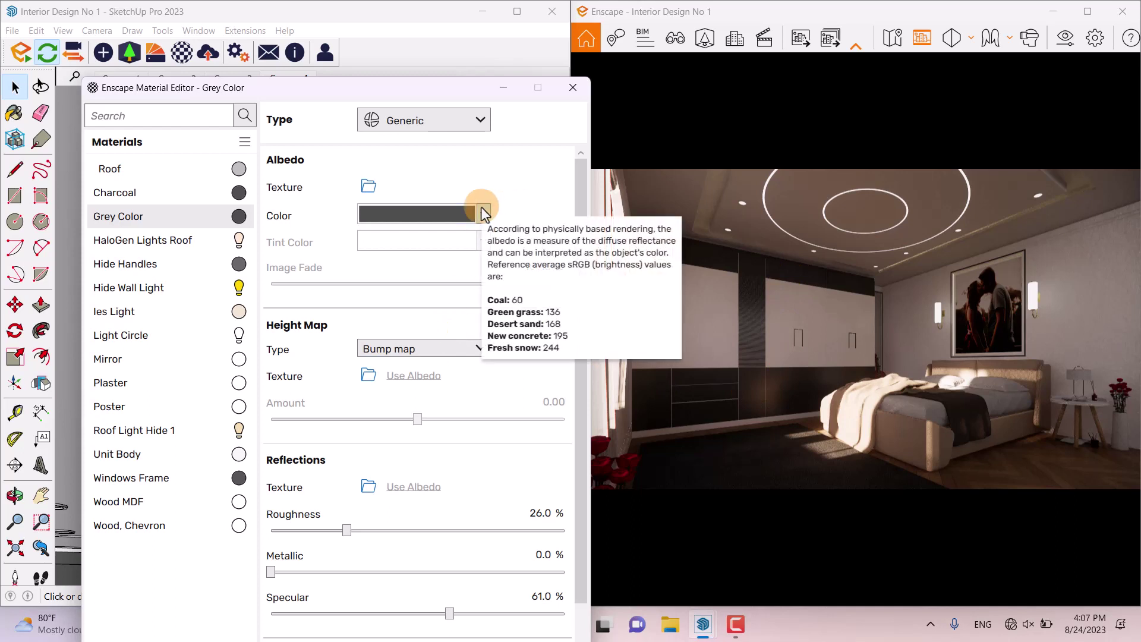
{"action": "left_click", "coordinate": [484, 214]}
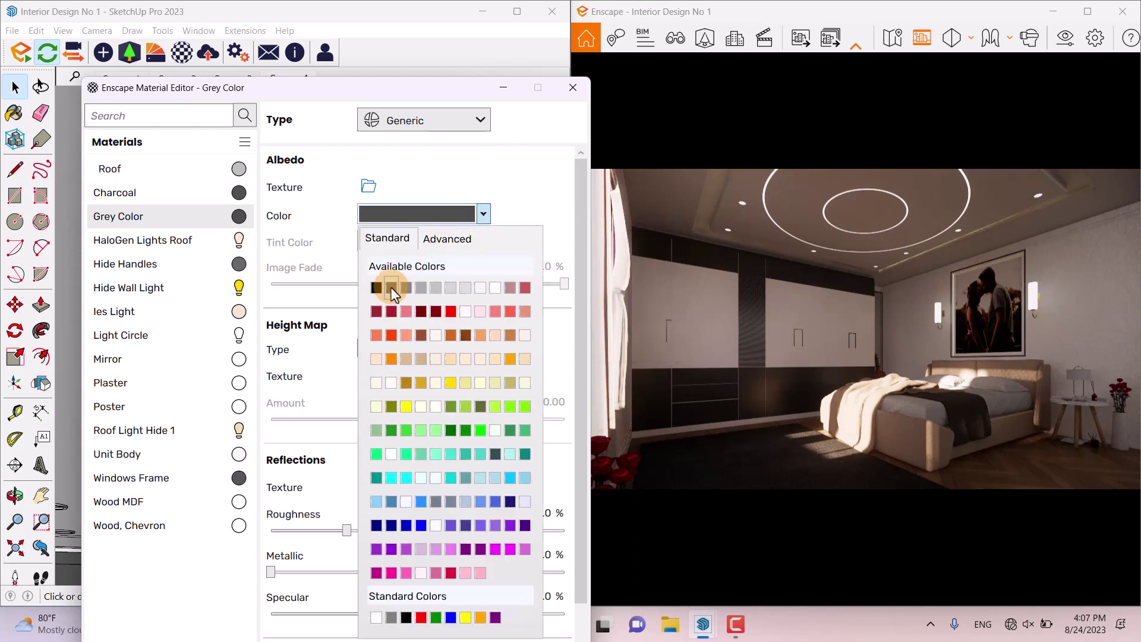
{"action": "left_click", "coordinate": [425, 288]}
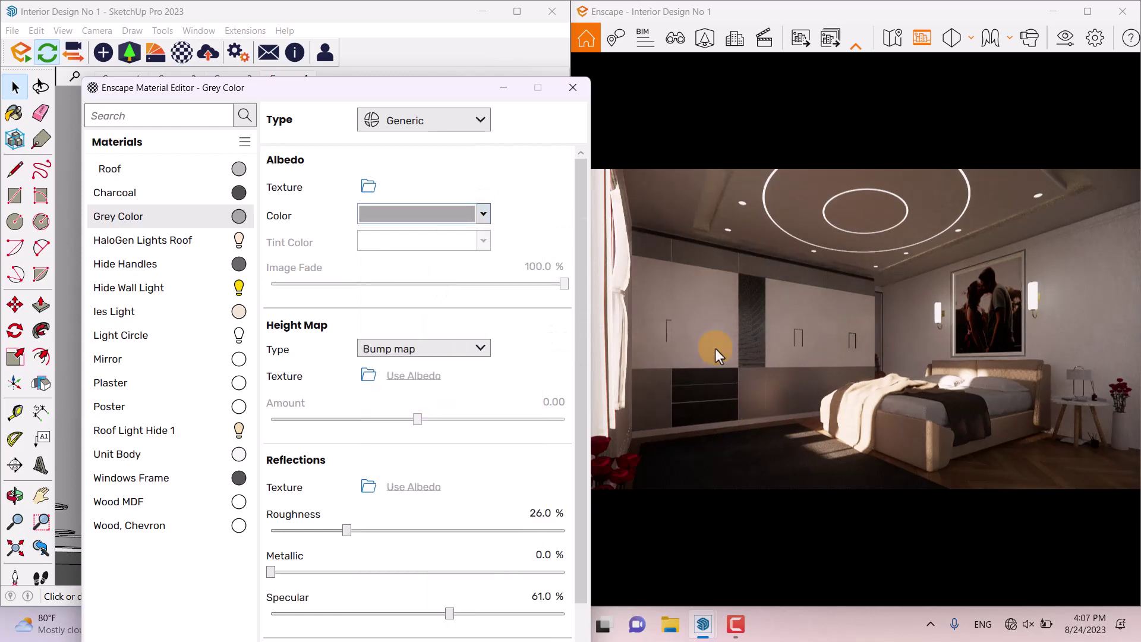
{"action": "left_click", "coordinate": [541, 512]}
{"action": "type", "text": "24"}
{"action": "key", "text": "Return"}
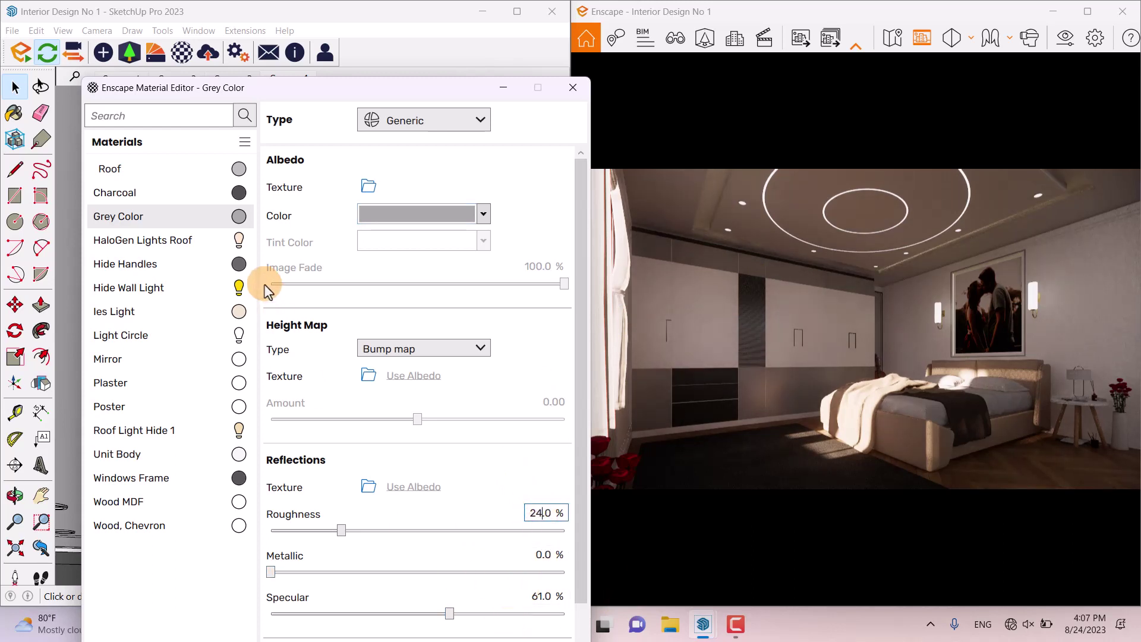
Increase the normal map intensity of the Wood, Chevron floor material to 166.9%
{"action": "left_click", "coordinate": [196, 534]}
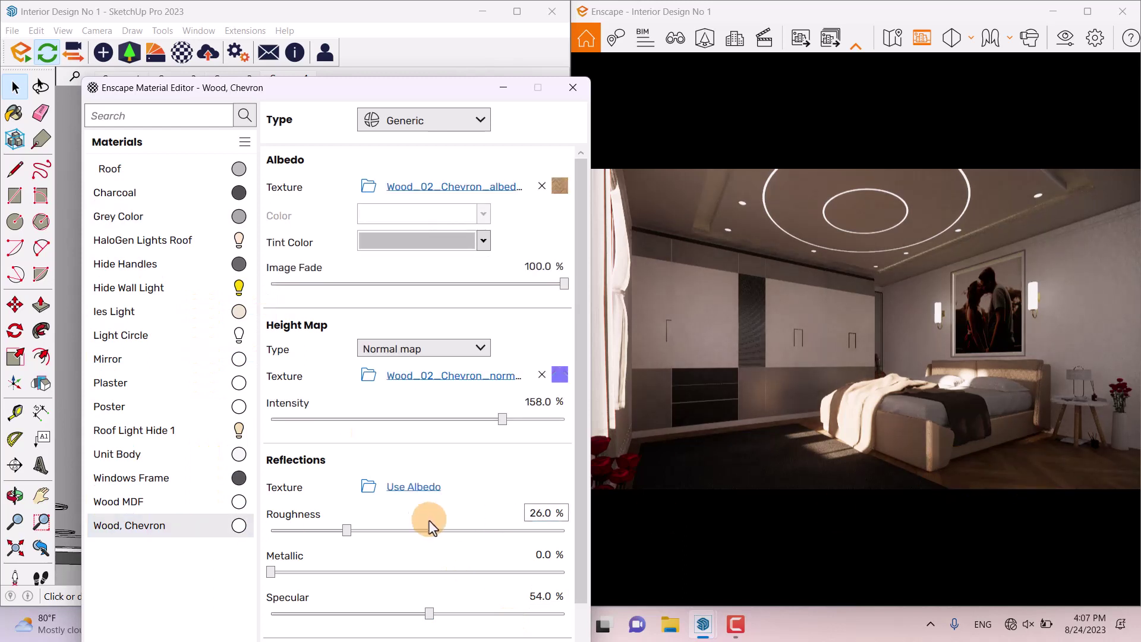
{"action": "left_click_drag", "start_coordinate": [502, 420], "coordinate": [515, 419]}
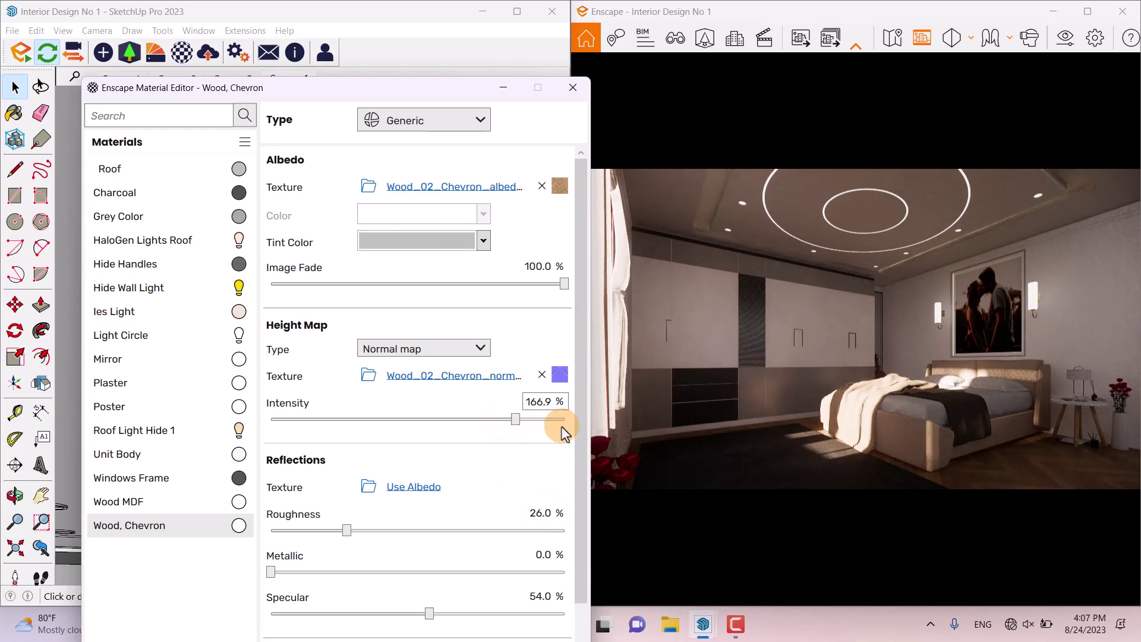
Set the normal map intensity of the Wood, Chevron floor material to 170%
{"action": "left_click", "coordinate": [538, 403]}
{"action": "type", "text": "17"}
{"action": "key", "text": "Return"}
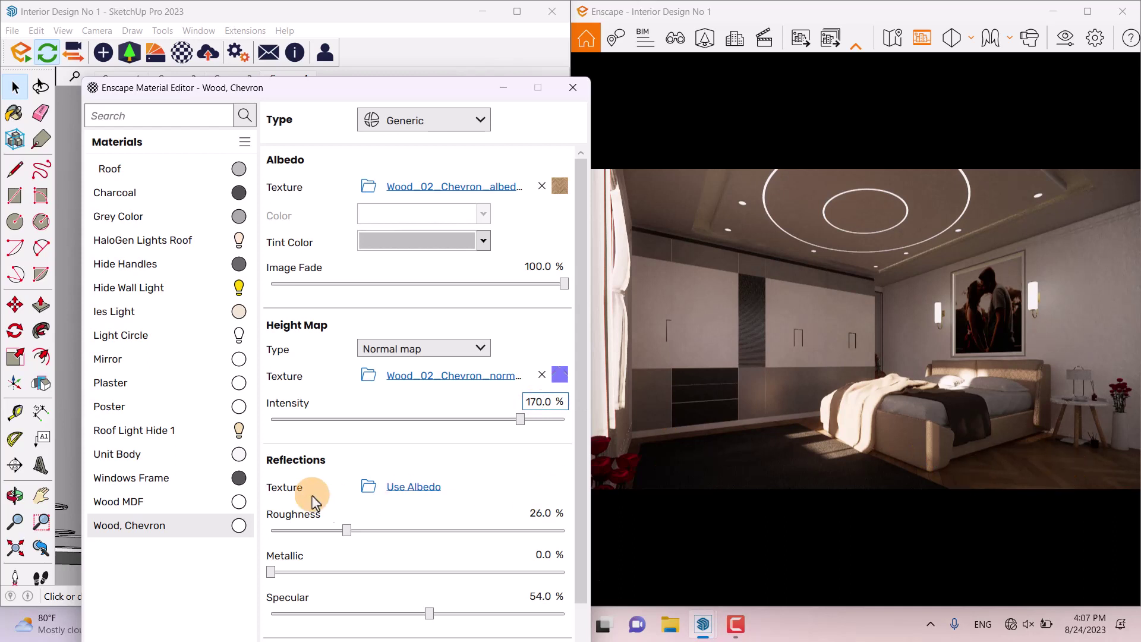
Set the Plaster material's normal map intensity to 156%
{"action": "left_click", "coordinate": [144, 387]}
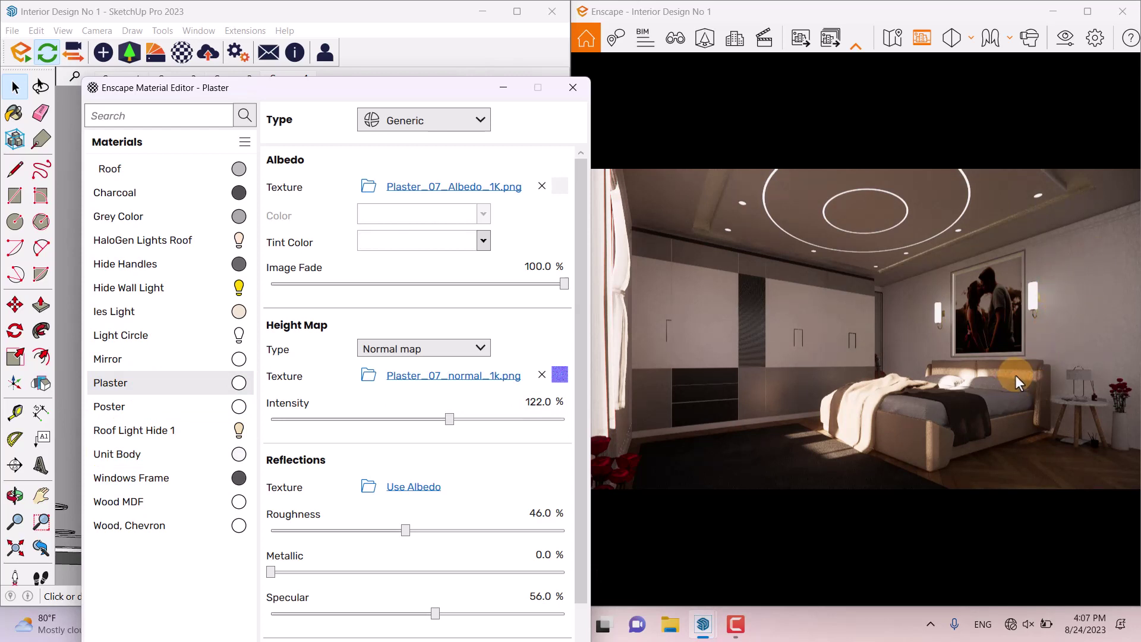
{"action": "left_click", "coordinate": [531, 401]}
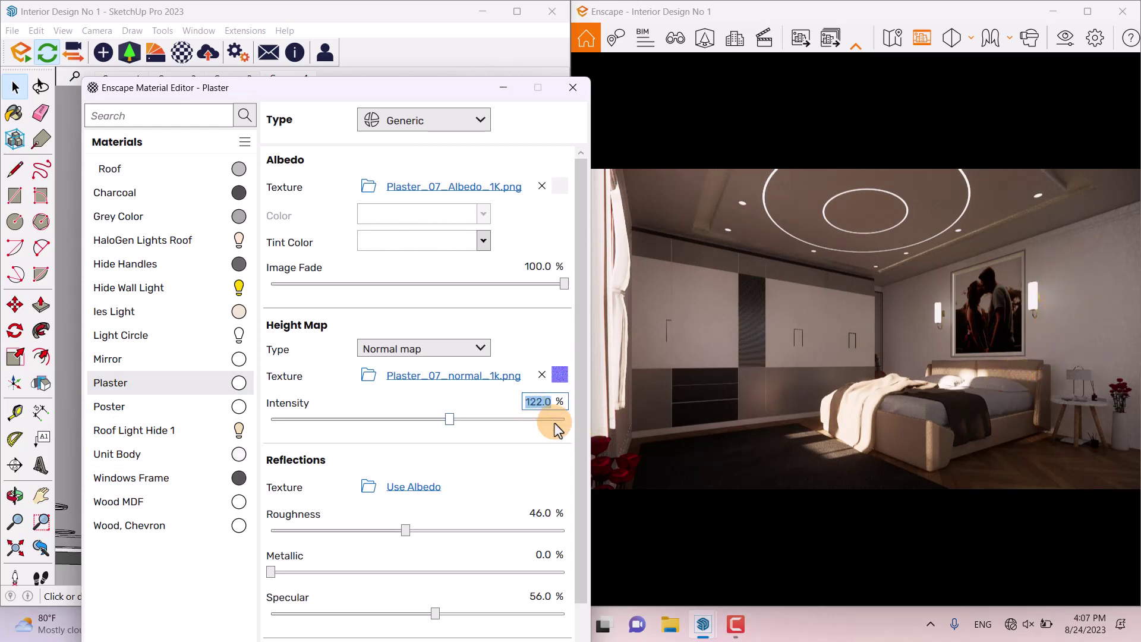
{"action": "type", "text": "156"}
{"action": "key", "text": "Return"}
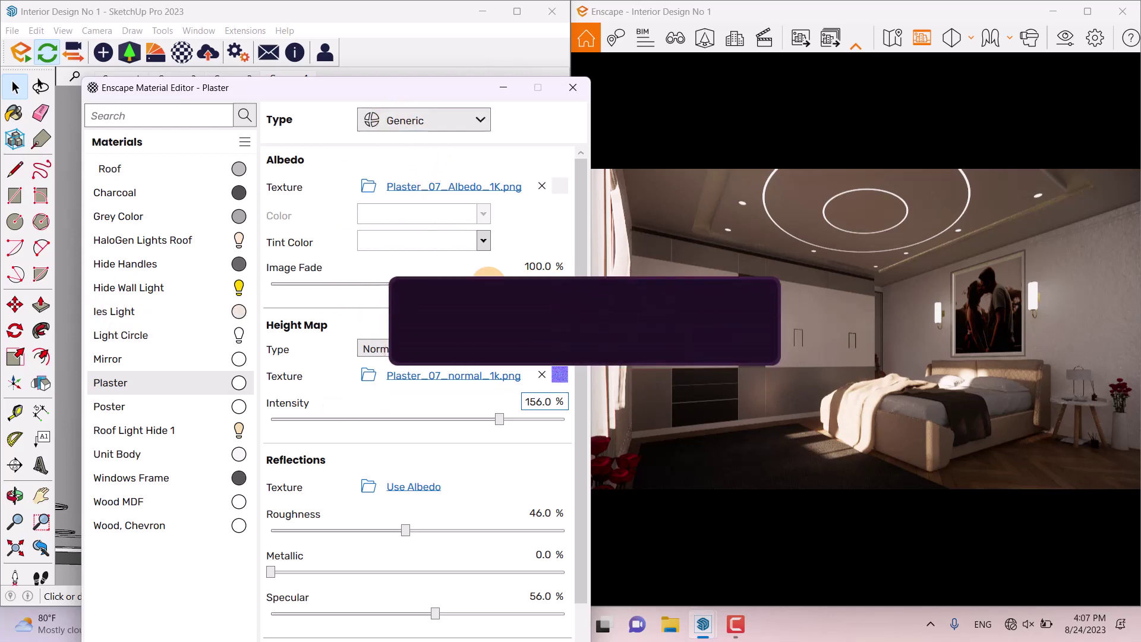
Try Gainsboro as the Roof material's albedo color, and settle on the lighter near-white grey beside it
{"action": "left_click", "coordinate": [145, 170]}
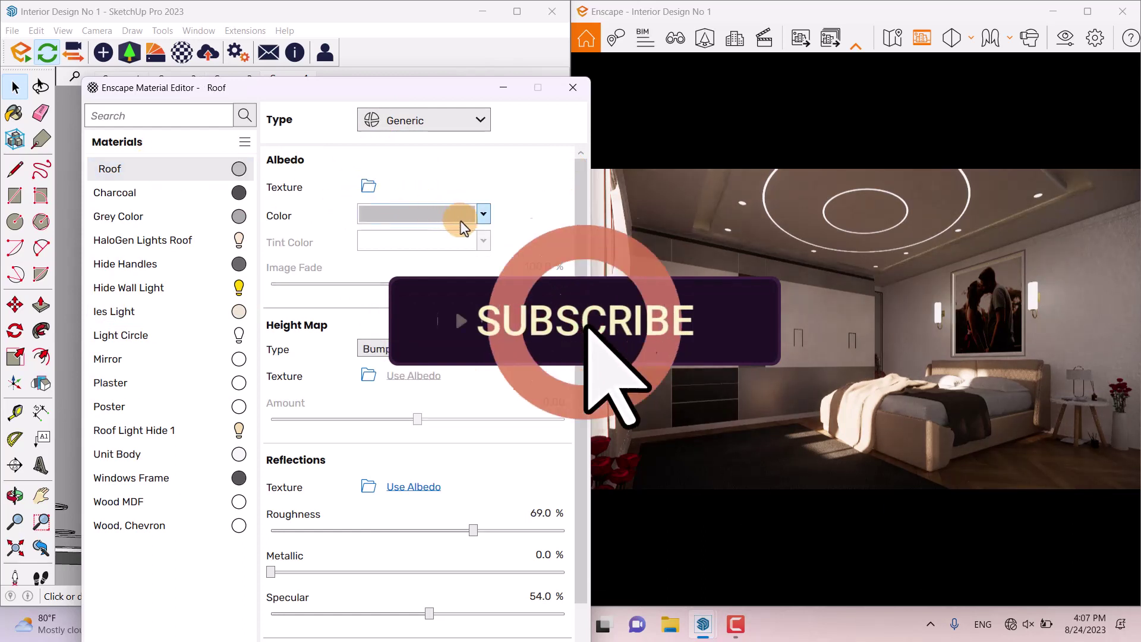
{"action": "left_click", "coordinate": [464, 224]}
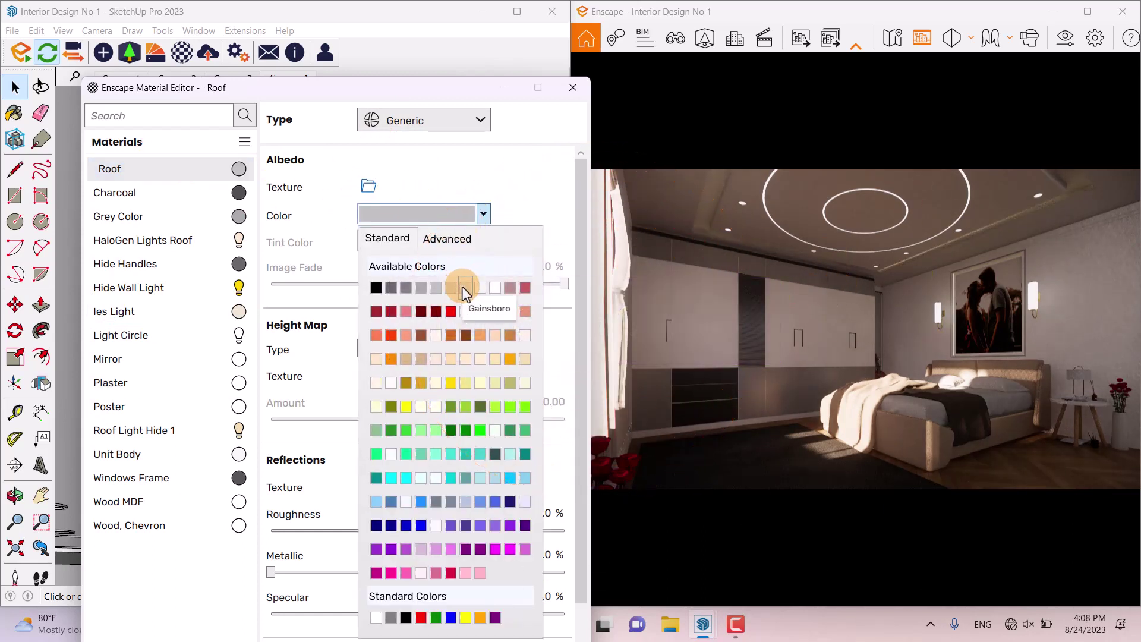
{"action": "left_click", "coordinate": [464, 289]}
{"action": "left_click", "coordinate": [483, 214]}
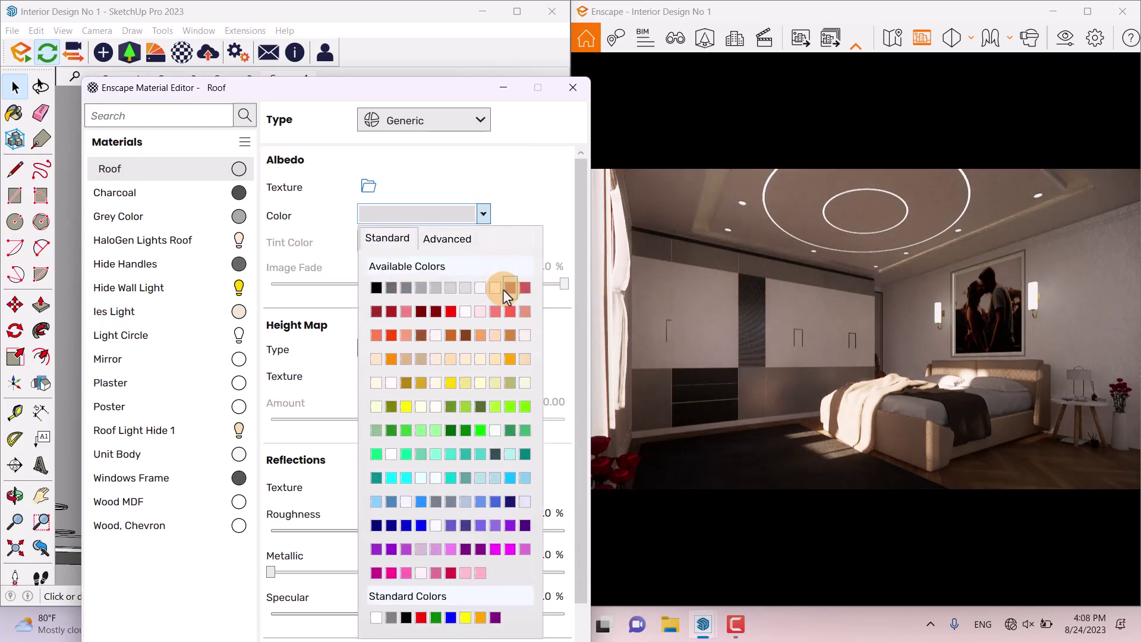
{"action": "left_click", "coordinate": [486, 292]}
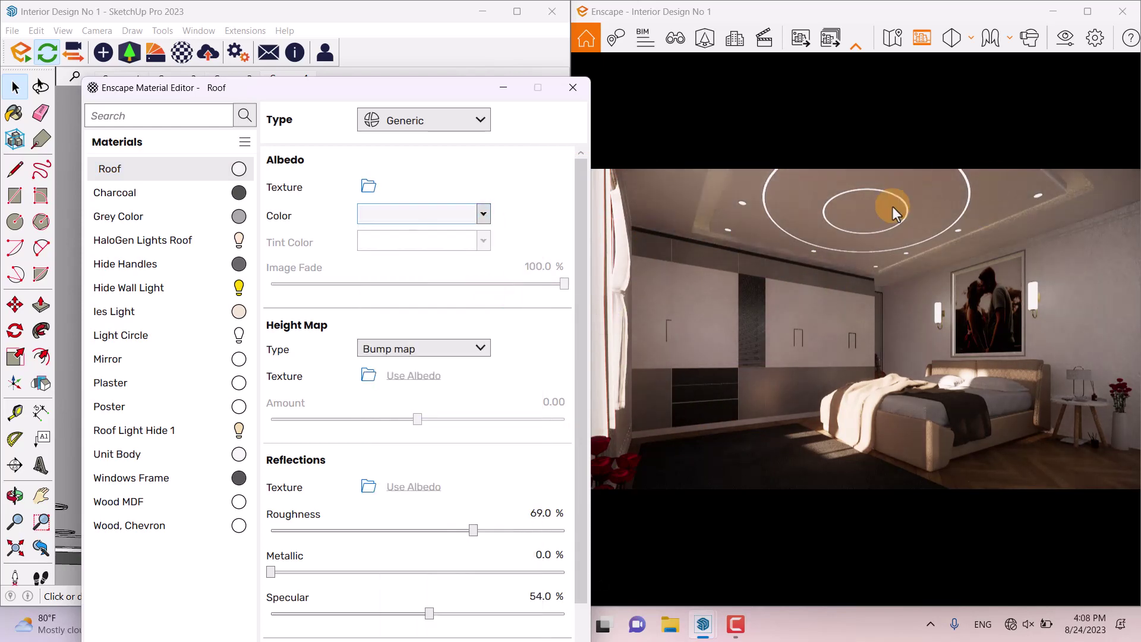
Fine-tune the Roof material's albedo color to RGB 244, 244, 244 and set its roughness to 58%
{"action": "left_click", "coordinate": [483, 214]}
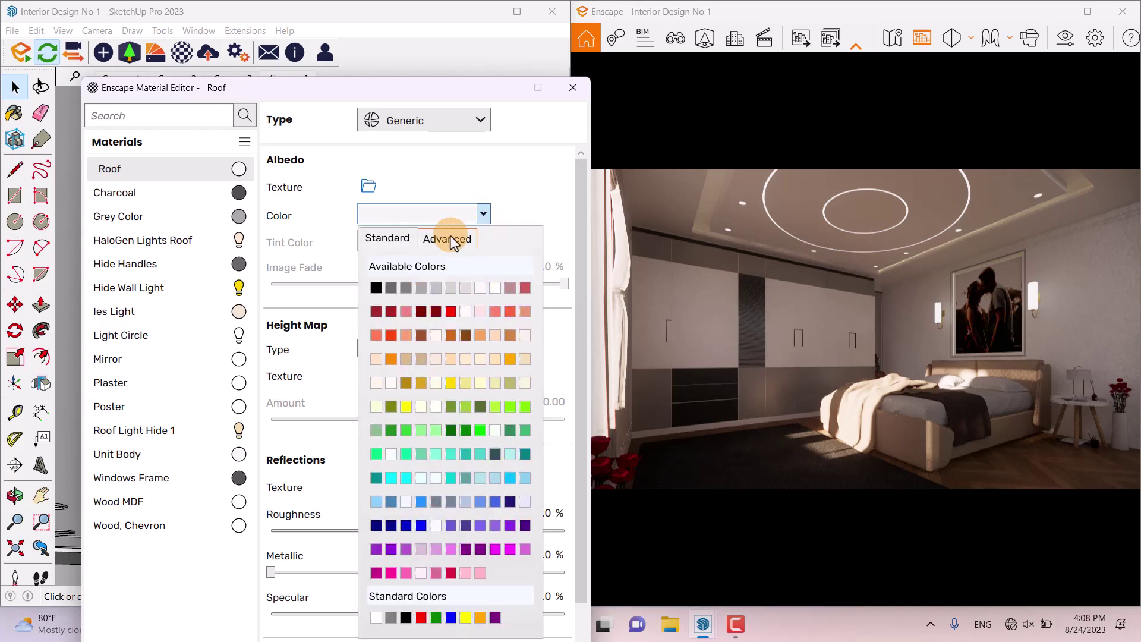
{"action": "left_click", "coordinate": [447, 238]}
{"action": "left_click", "coordinate": [526, 374]}
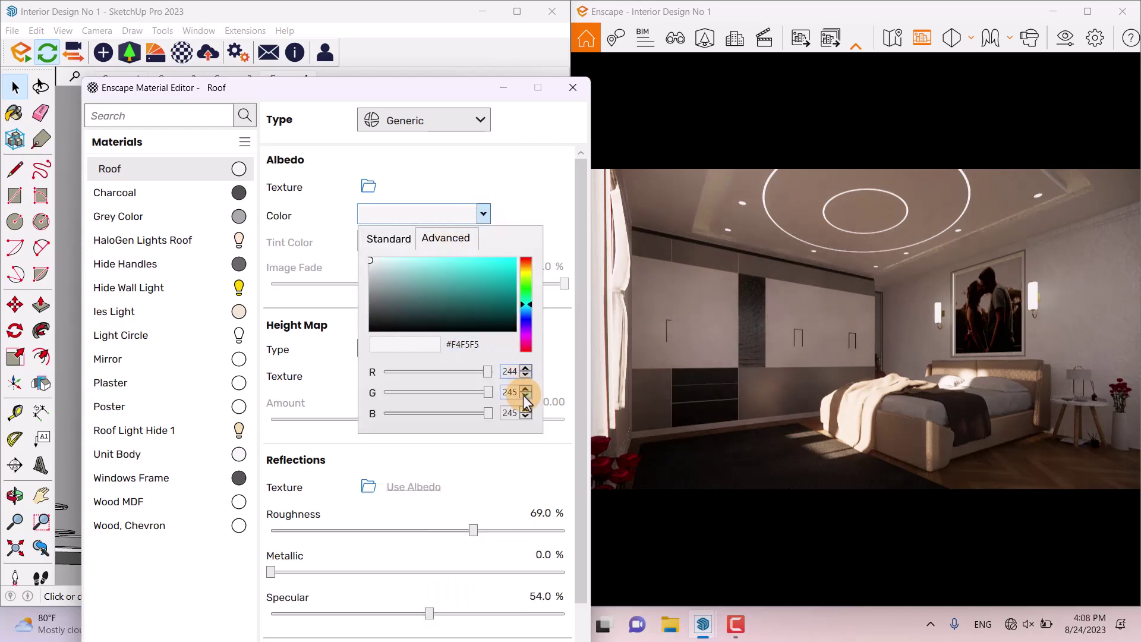
{"action": "left_click", "coordinate": [526, 396]}
{"action": "left_click", "coordinate": [525, 416]}
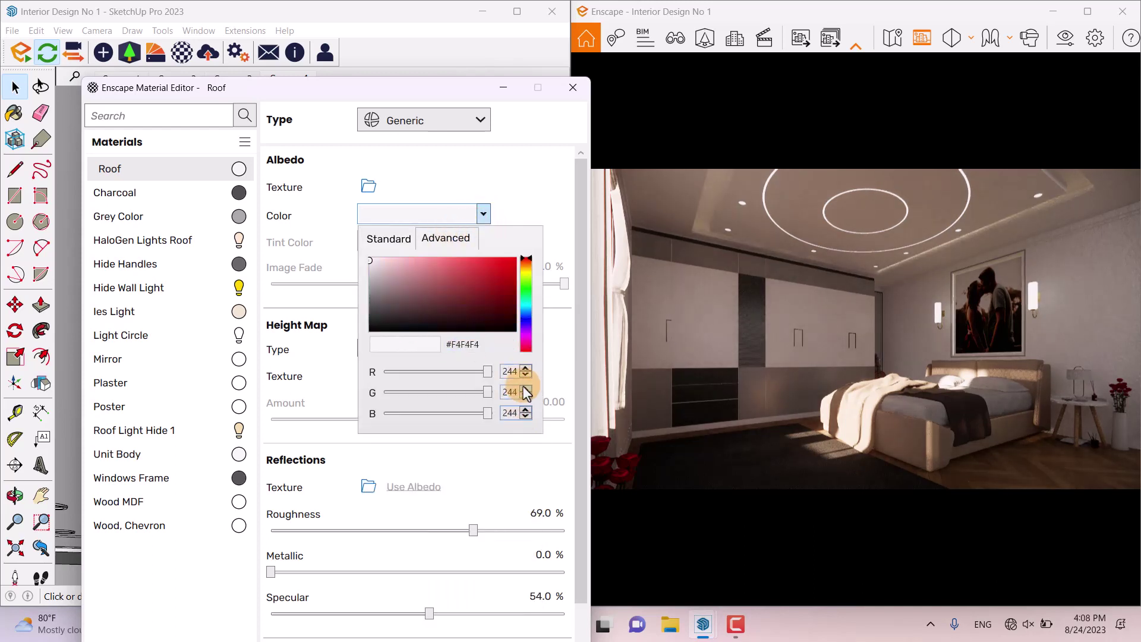
{"action": "left_click", "coordinate": [529, 199]}
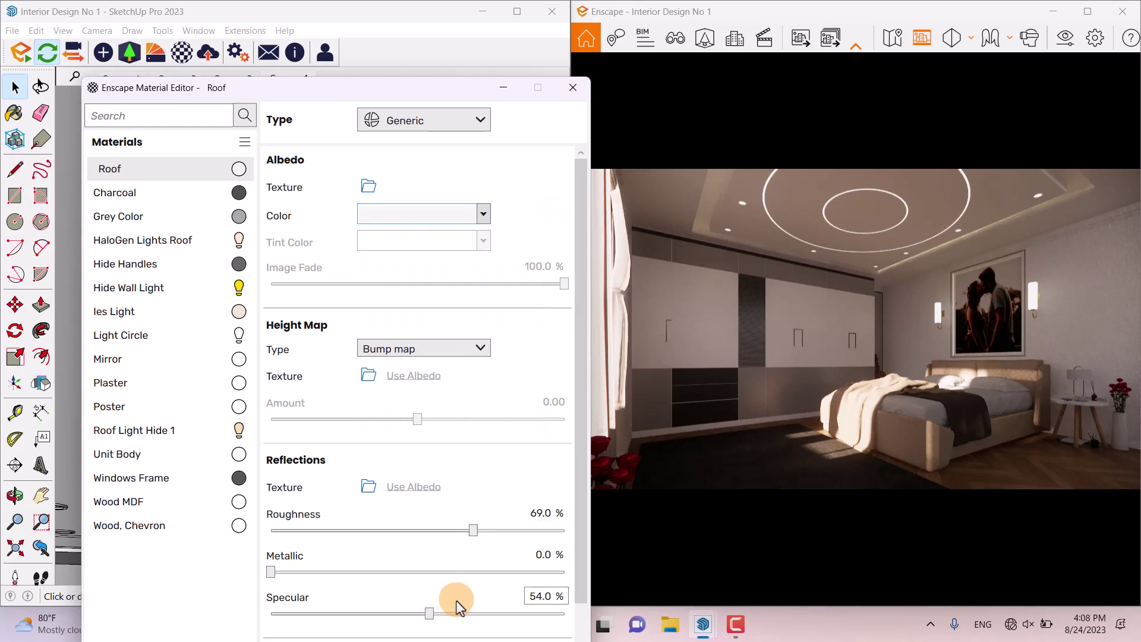
{"action": "left_click", "coordinate": [542, 518]}
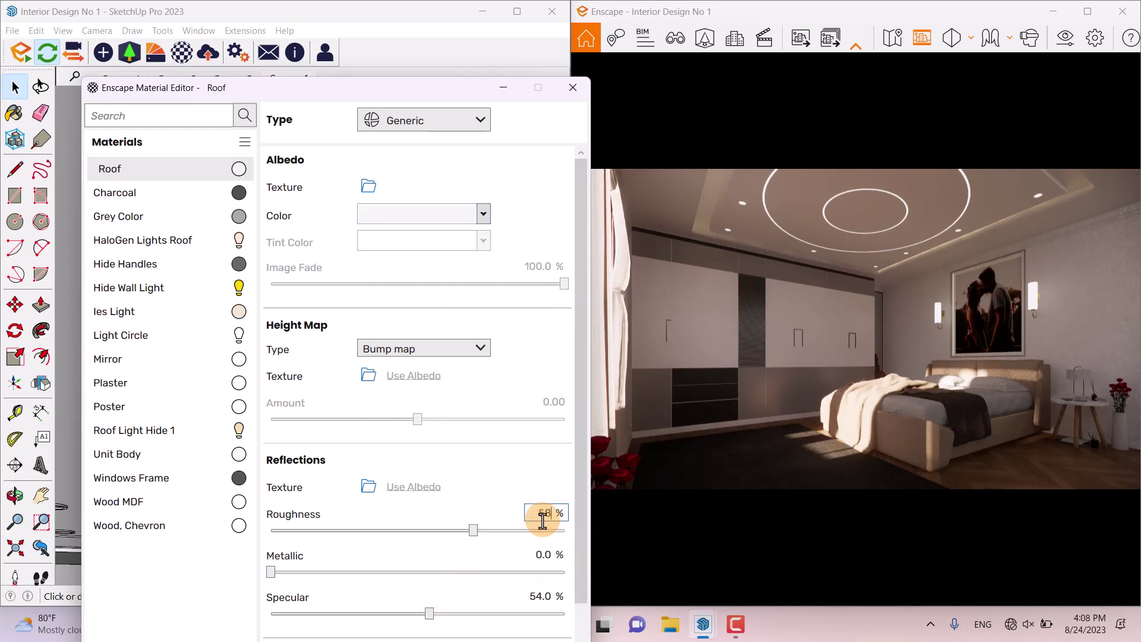
{"action": "key", "text": "Return"}
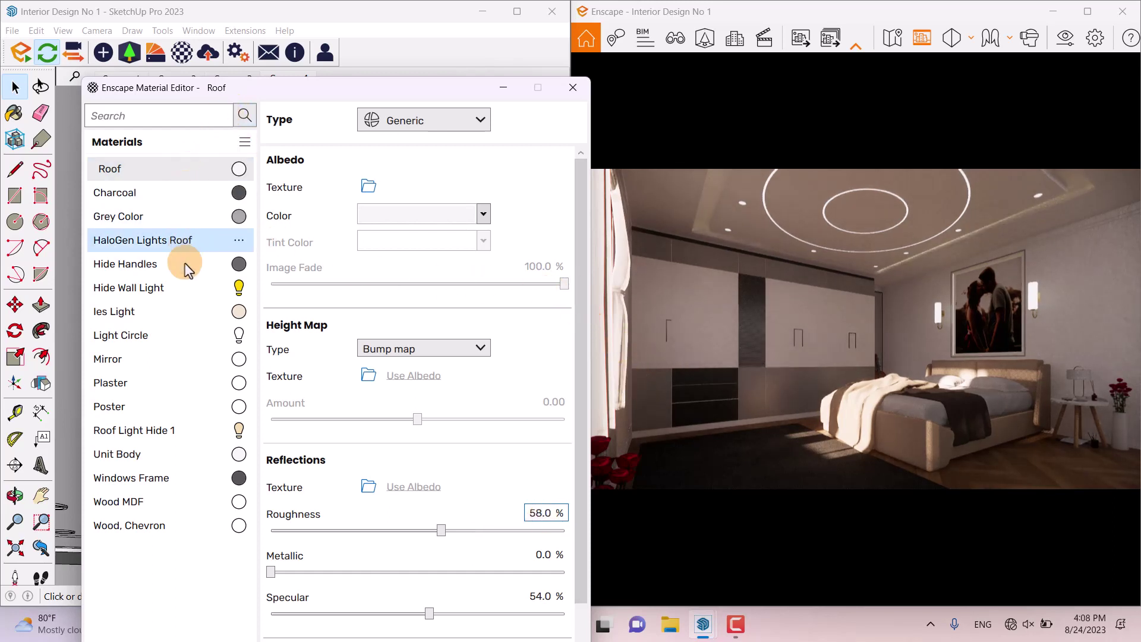
Copy the hex code of the Roof Light Hide 1 material's self-illumination color
{"action": "left_click", "coordinate": [141, 432]}
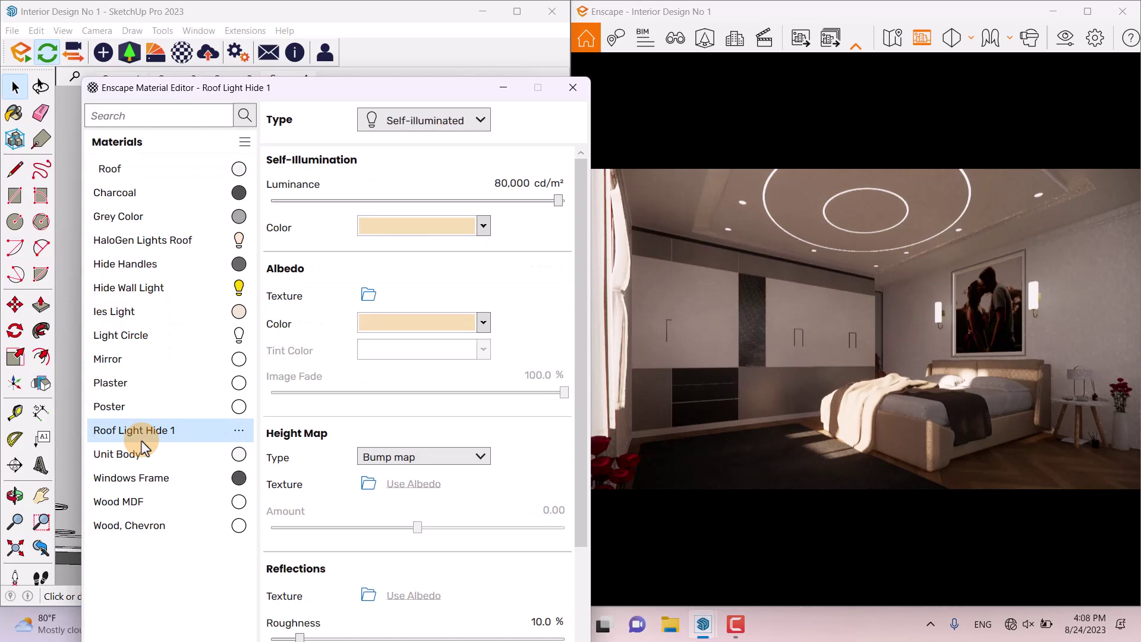
{"action": "left_click", "coordinate": [481, 227]}
{"action": "left_click", "coordinate": [447, 252]}
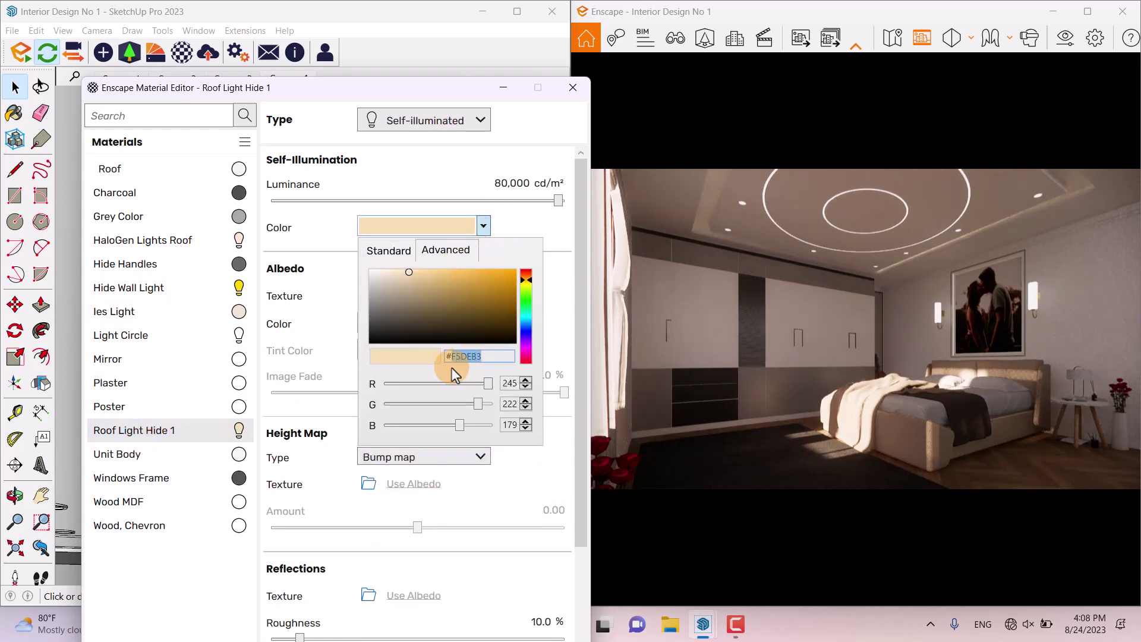
{"action": "left_click", "coordinate": [463, 199]}
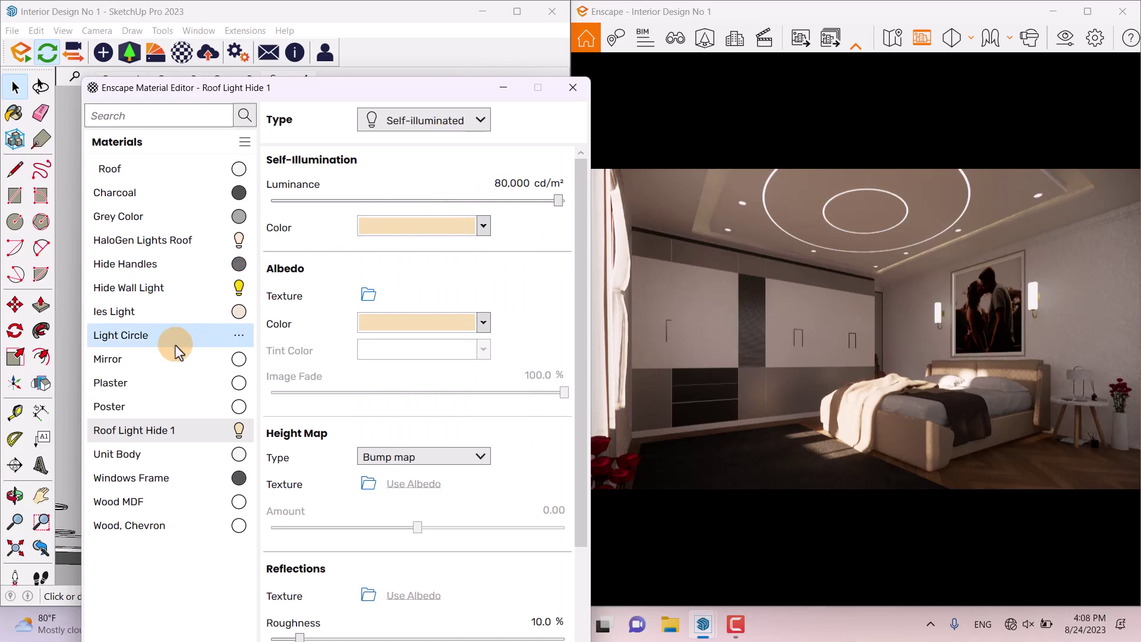
Set the self-illumination color of the HaloGen Lights Roof material to #F5DEB3
{"action": "left_click", "coordinate": [177, 245]}
{"action": "left_click", "coordinate": [479, 226]}
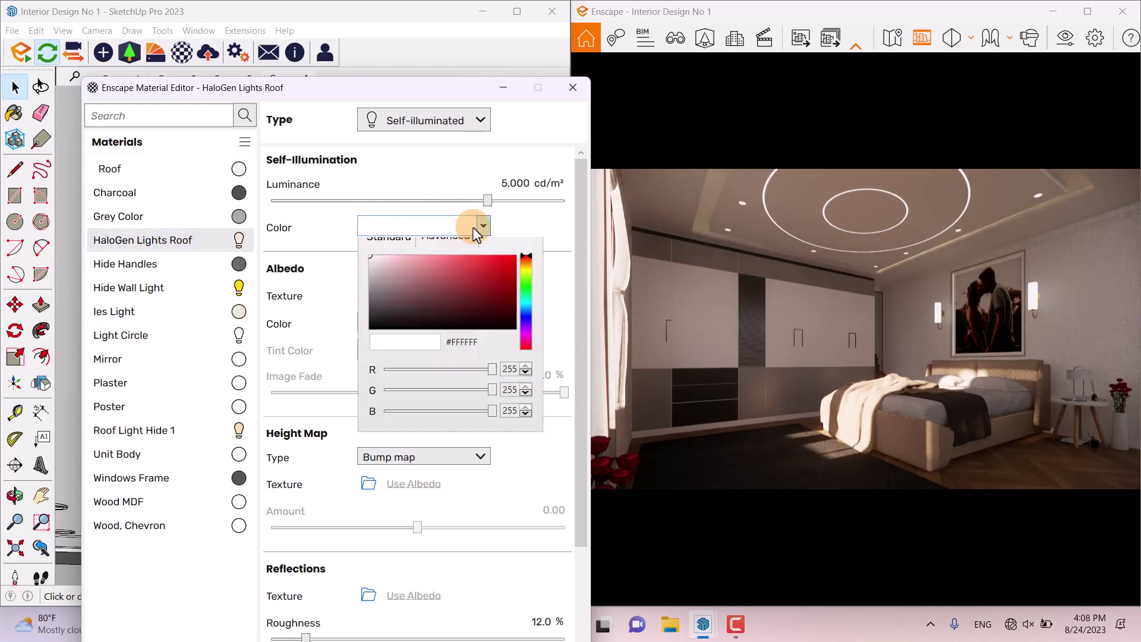
{"action": "left_click", "coordinate": [464, 356]}
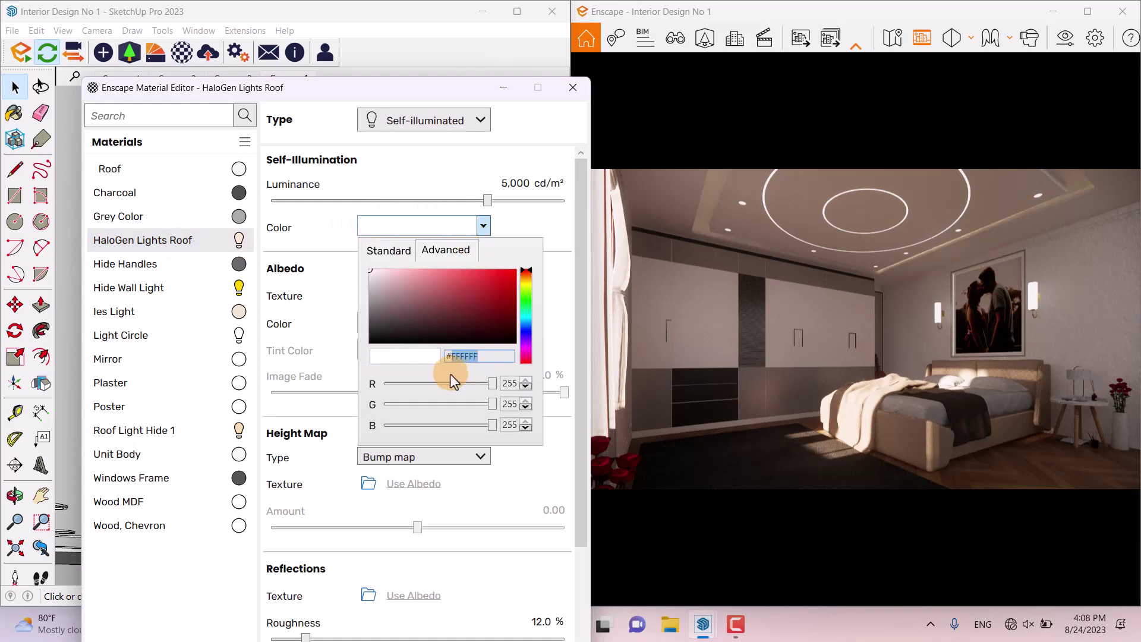
{"action": "type", "text": "#F5DEB3"}
{"action": "key", "text": "Return"}
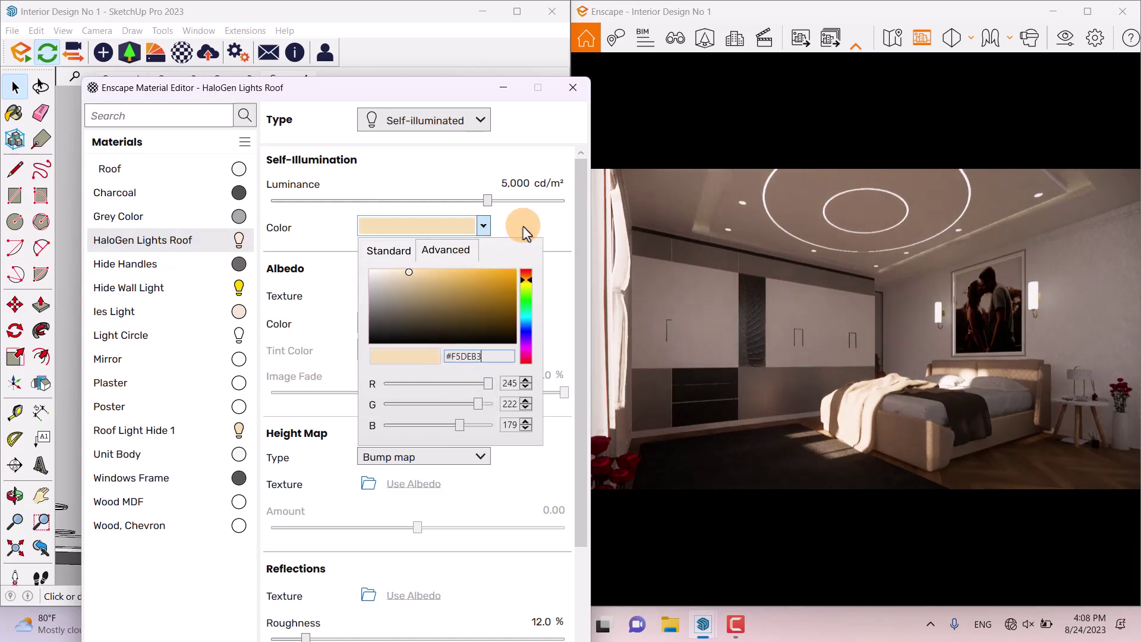
{"action": "left_click", "coordinate": [523, 225]}
Set the HaloGen Lights Roof albedo color to #F5DEB3 and its luminance to 7,600 cd/m², and close the material editor
{"action": "left_click", "coordinate": [484, 323]}
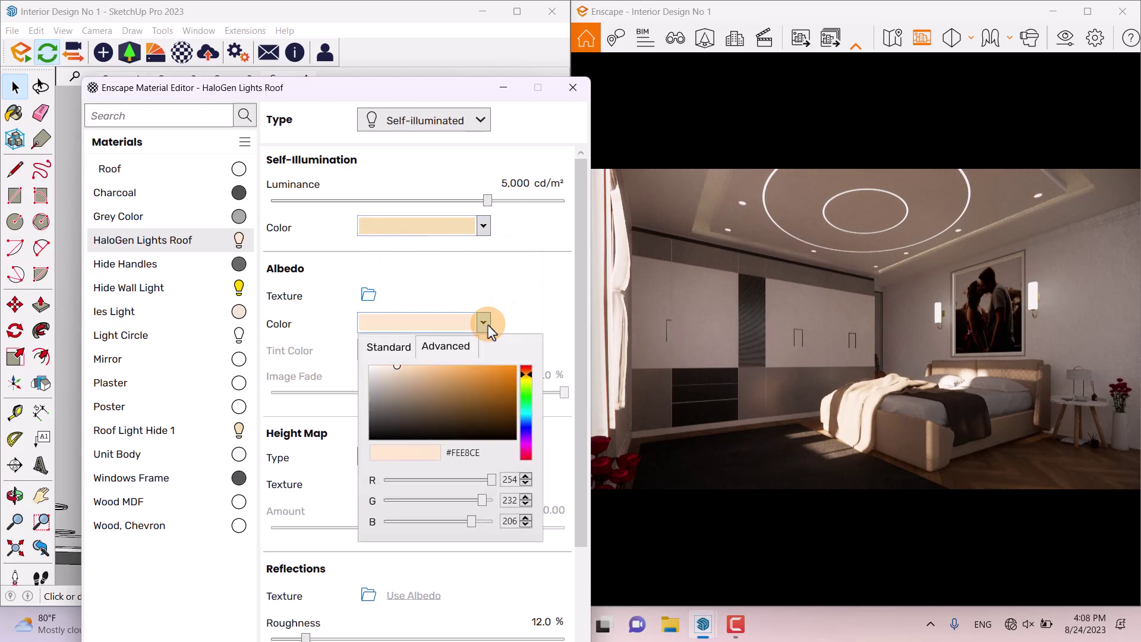
{"action": "left_click", "coordinate": [464, 453]}
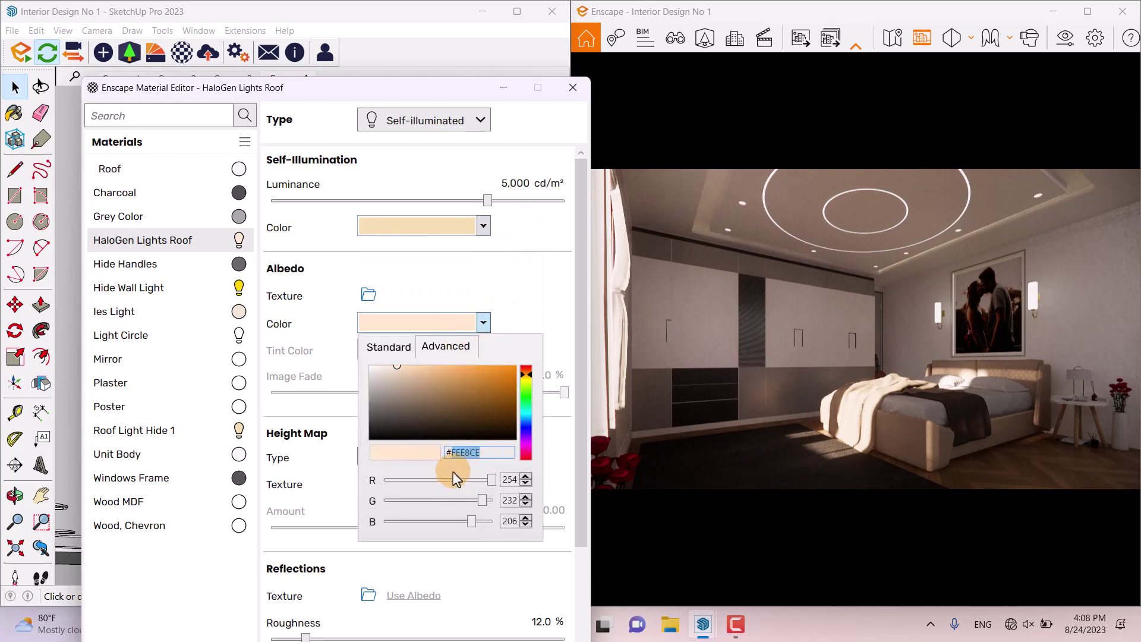
{"action": "key", "text": "Return"}
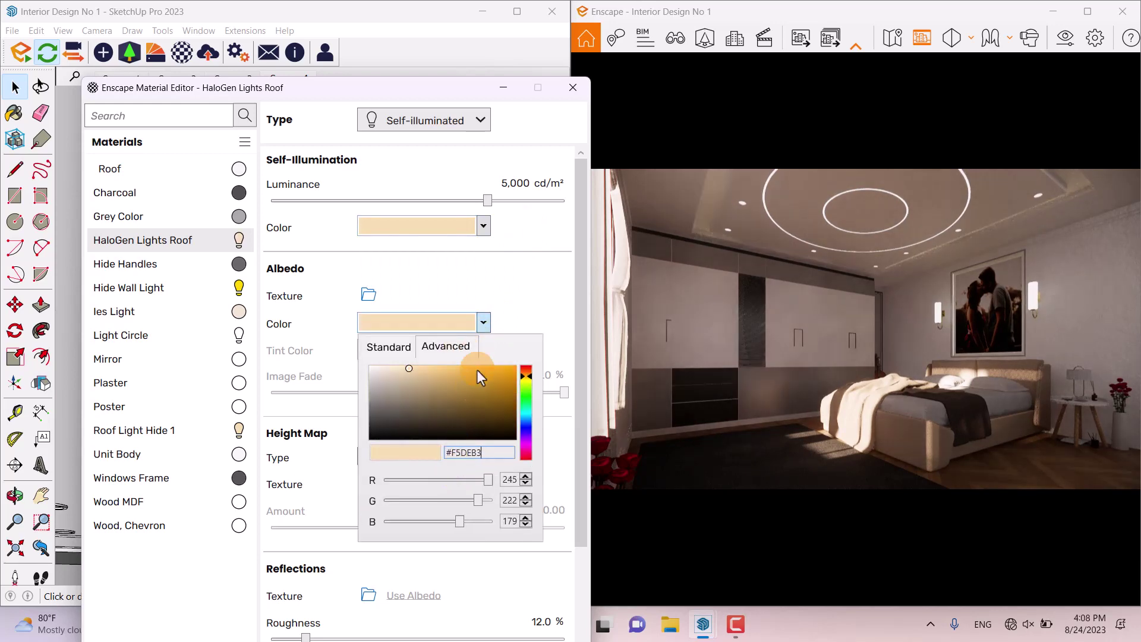
{"action": "left_click", "coordinate": [515, 253]}
{"action": "left_click", "coordinate": [515, 183]}
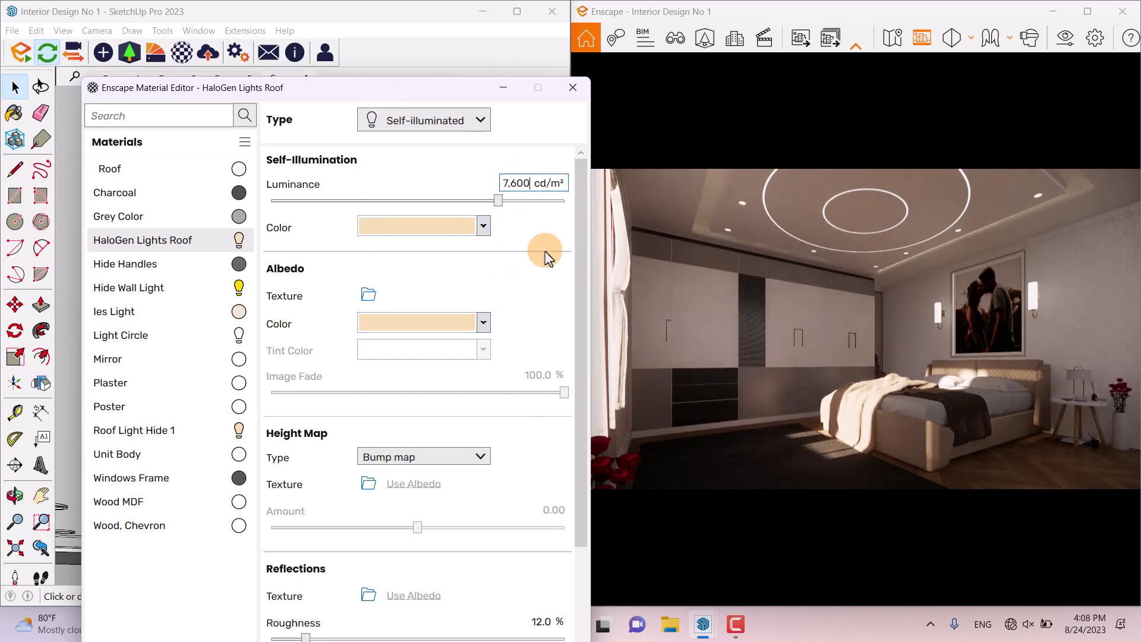
{"action": "left_click", "coordinate": [567, 89]}
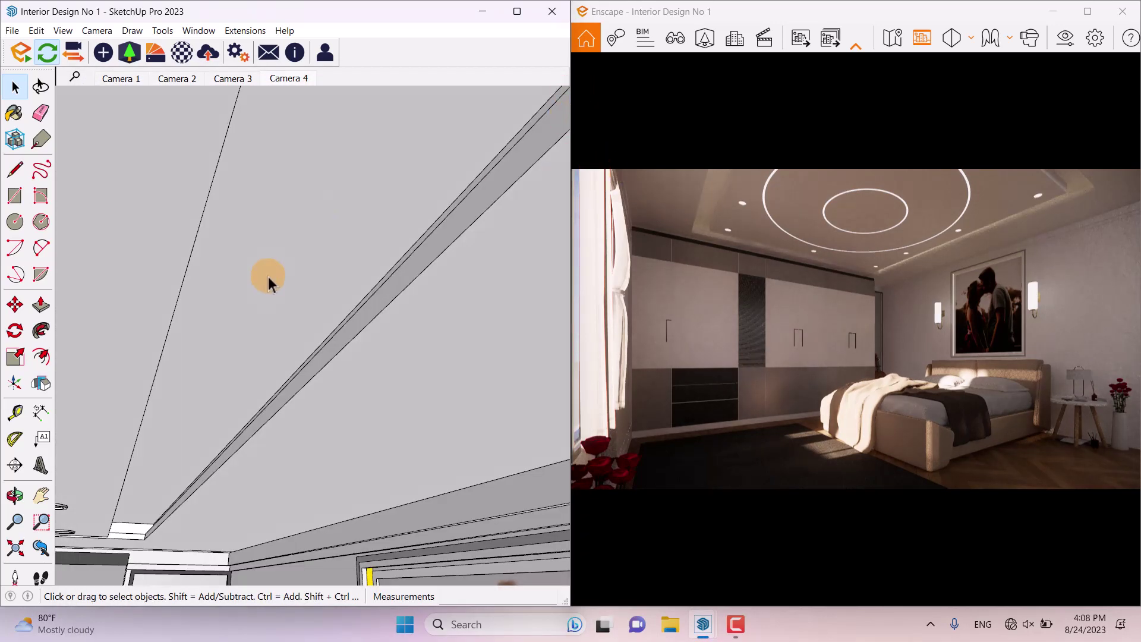
{"action": "middle_click_drag", "start_coordinate": [269, 284], "coordinate": [268, 324]}
{"action": "left_click", "coordinate": [1055, 45]}
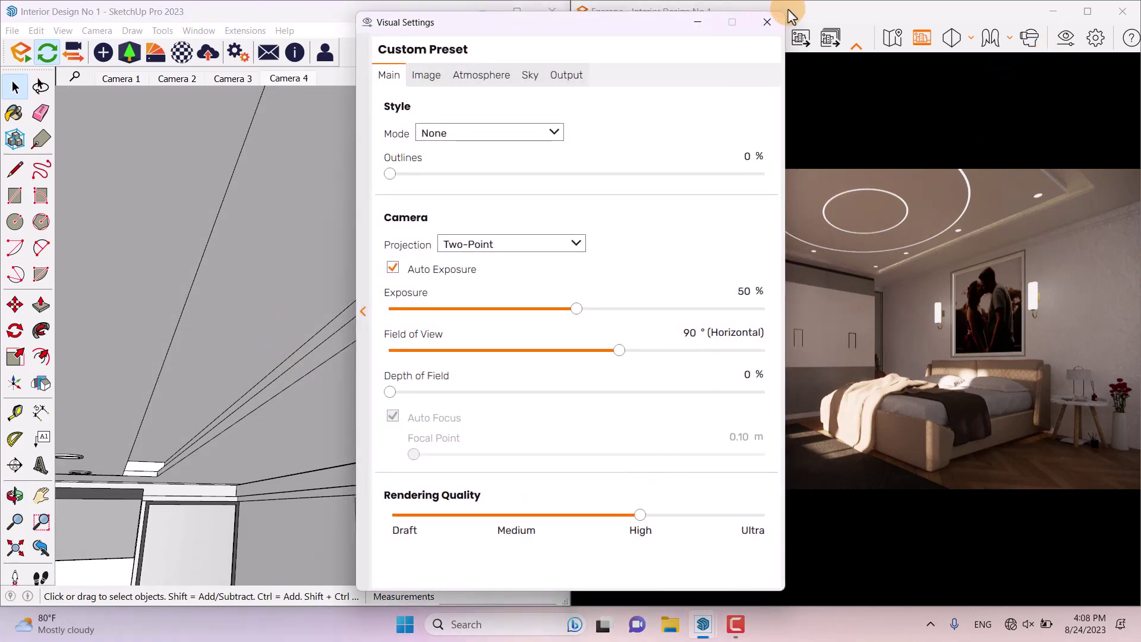
{"action": "left_click", "coordinate": [767, 22]}
Adjust the luminous intensity of the existing sphere light near the ceiling, trying 5,148 cd and settling on 4,600 cd
{"action": "mouse_move", "coordinate": [378, 335]}
{"action": "middle_mouse_down"}
{"action": "mouse_move", "coordinate": [497, 385]}
{"action": "mouse_move", "coordinate": [321, 364]}
{"action": "mouse_move", "coordinate": [458, 304]}
{"action": "mouse_move", "coordinate": [122, 248]}
{"action": "mouse_move", "coordinate": [56, 408]}
{"action": "mouse_move", "coordinate": [171, 280]}
{"action": "mouse_move", "coordinate": [365, 224]}
{"action": "middle_mouse_up"}
{"action": "scroll", "coordinate": [404, 198], "scroll_direction": "up", "scroll_amount": 1}
{"action": "left_click", "coordinate": [403, 198]}
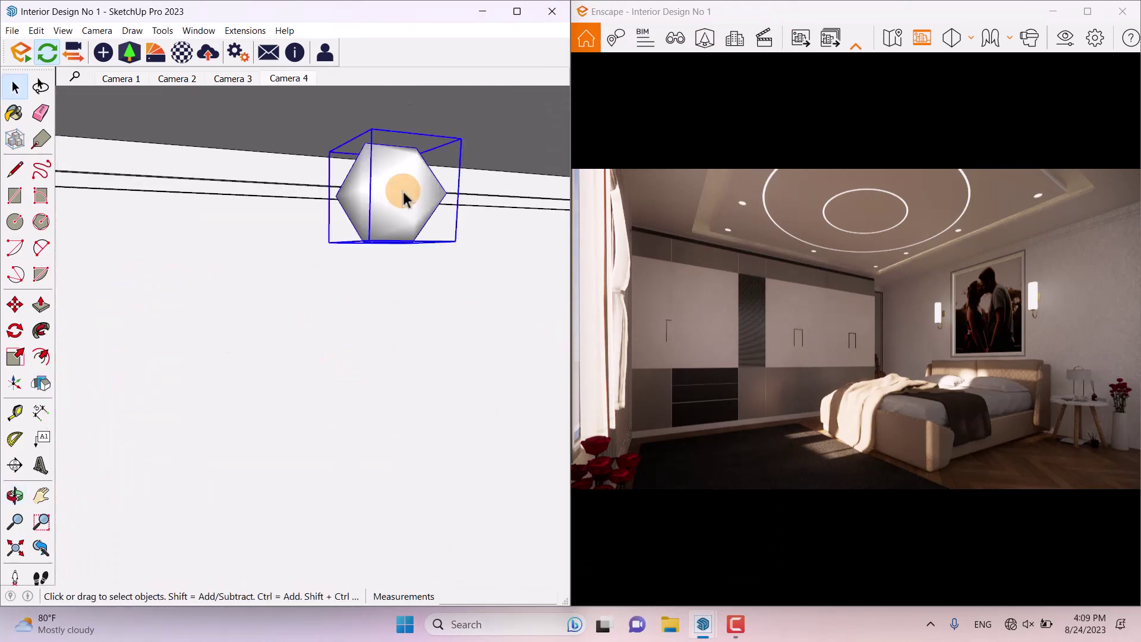
{"action": "left_click", "coordinate": [101, 55]}
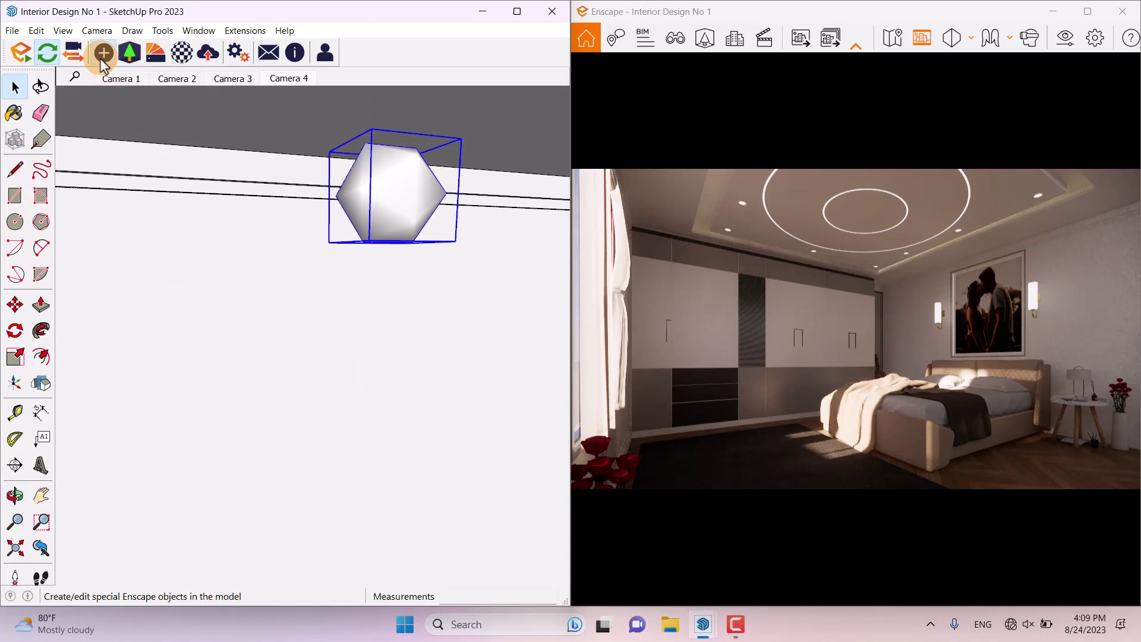
{"action": "left_click_drag", "start_coordinate": [313, 206], "coordinate": [334, 207]}
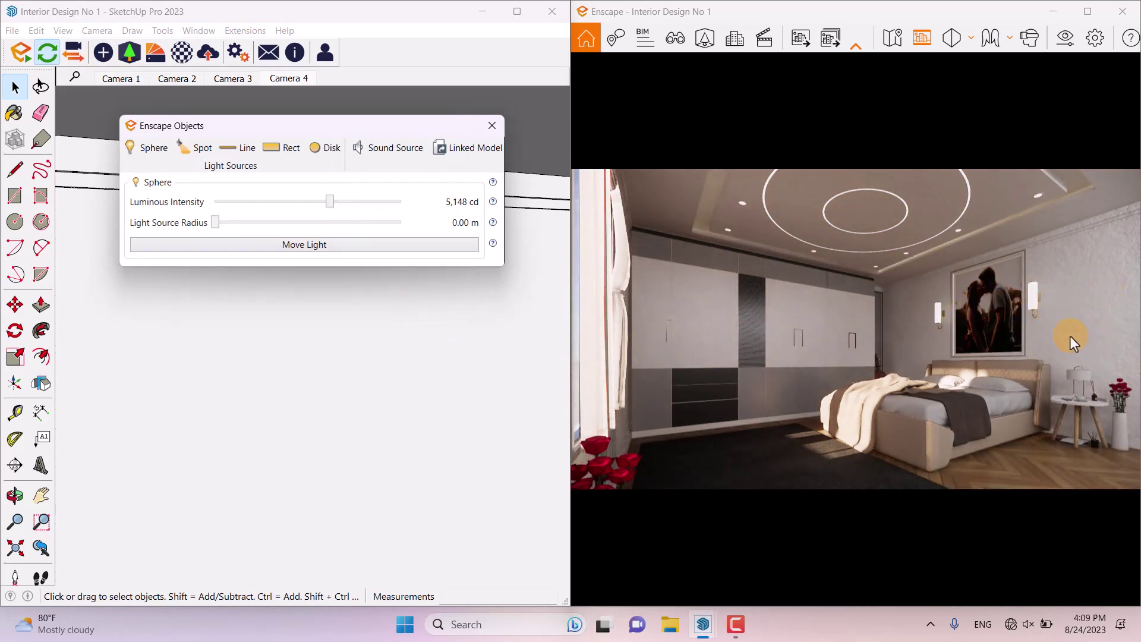
{"action": "right_click", "coordinate": [416, 222]}
{"action": "left_click", "coordinate": [467, 234]}
{"action": "type", "text": "4,6"}
{"action": "type", "text": "00"}
{"action": "key", "text": "Return"}
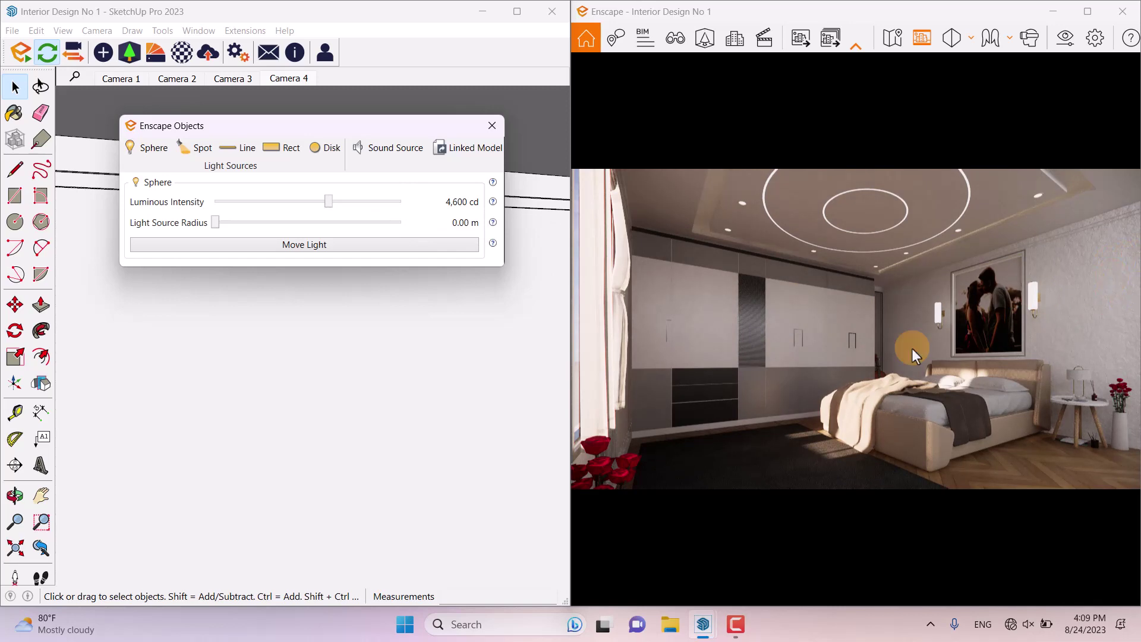
{"action": "left_click", "coordinate": [487, 128]}
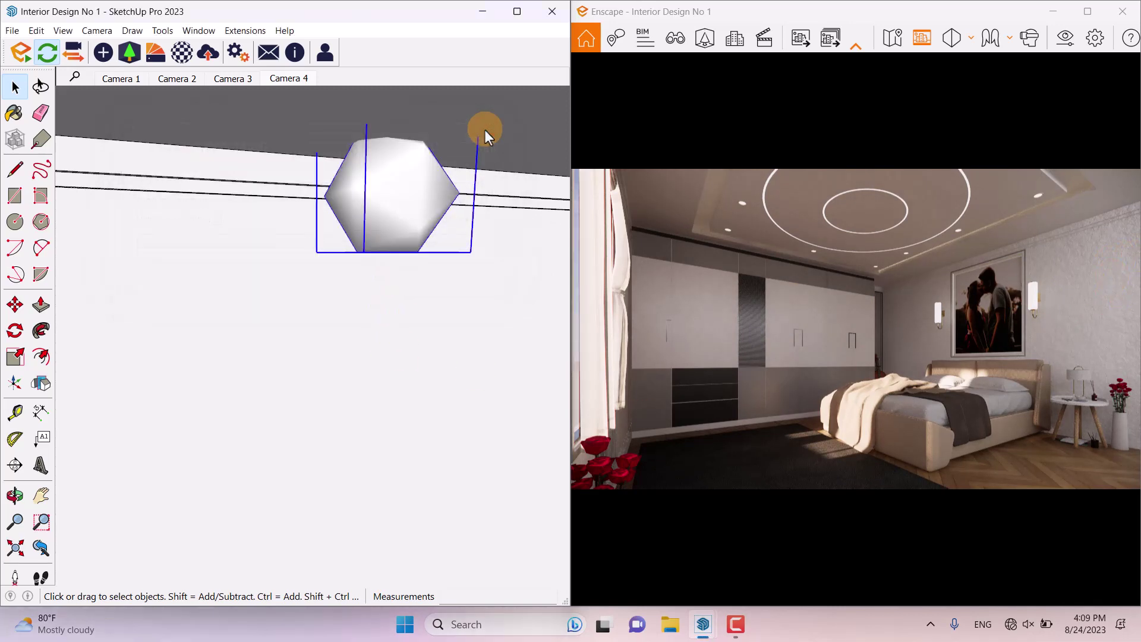
{"action": "key", "text": "Escape"}
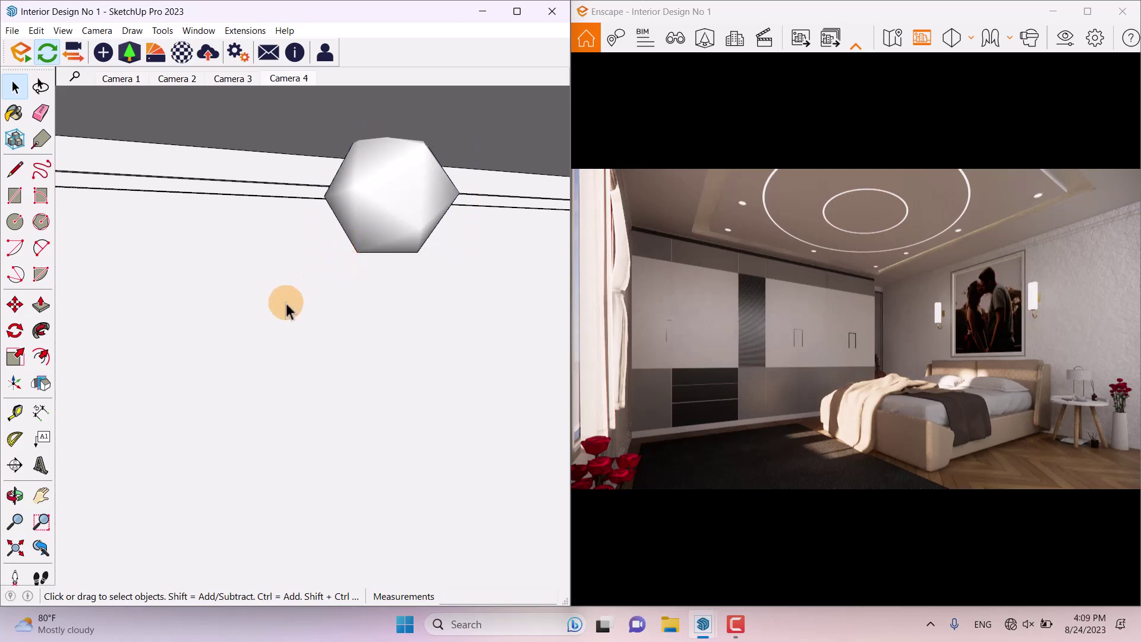
Close the Enscape render window and maximize the SketchUp window
{"action": "left_click", "coordinate": [1117, 15]}
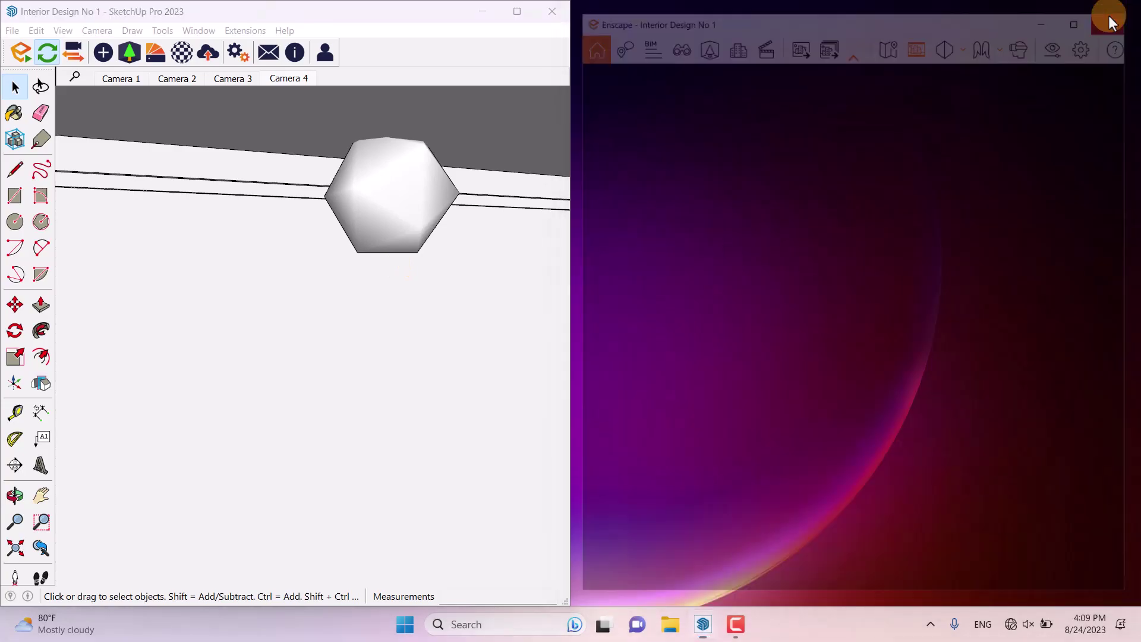
{"action": "left_click", "coordinate": [517, 12]}
Place an Enscape spot light at the edge between the wardrobe and the corner wall, aiming straight down
{"action": "mouse_move", "coordinate": [528, 339]}
{"action": "middle_mouse_down"}
{"action": "mouse_move", "coordinate": [105, 368]}
{"action": "mouse_move", "coordinate": [145, 349]}
{"action": "mouse_move", "coordinate": [242, 474]}
{"action": "mouse_move", "coordinate": [370, 402]}
{"action": "mouse_move", "coordinate": [595, 324]}
{"action": "mouse_move", "coordinate": [570, 434]}
{"action": "mouse_move", "coordinate": [540, 320]}
{"action": "middle_mouse_up"}
{"action": "scroll", "coordinate": [619, 230], "scroll_direction": "up", "scroll_amount": 4}
{"action": "scroll", "coordinate": [662, 401], "scroll_direction": "up", "scroll_amount": 4}
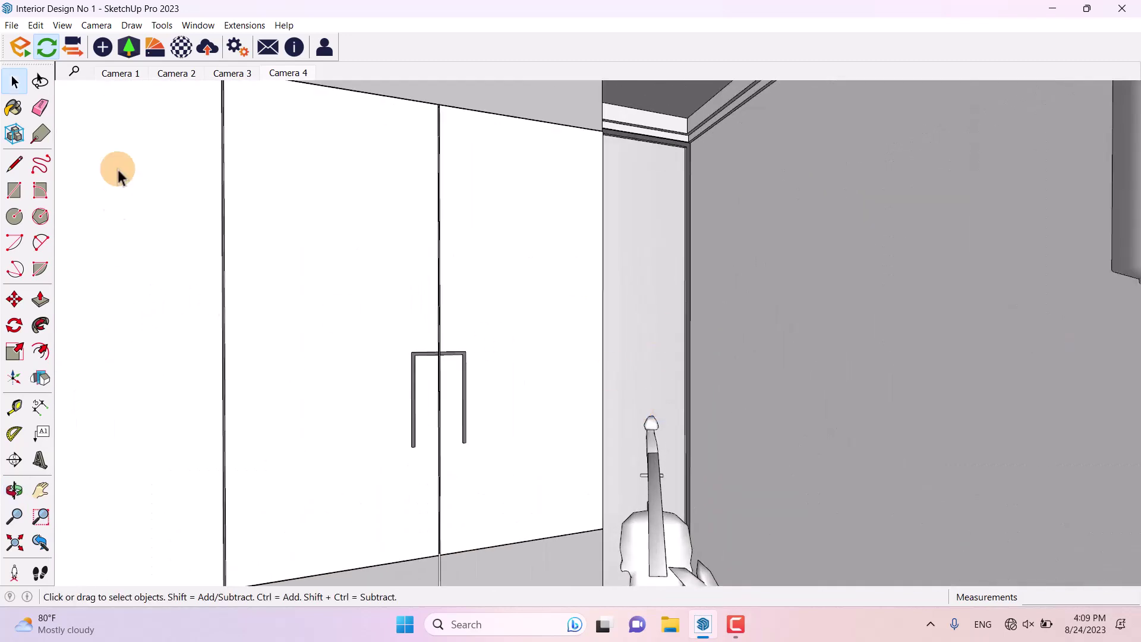
{"action": "left_click", "coordinate": [102, 47]}
{"action": "left_click", "coordinate": [103, 51]}
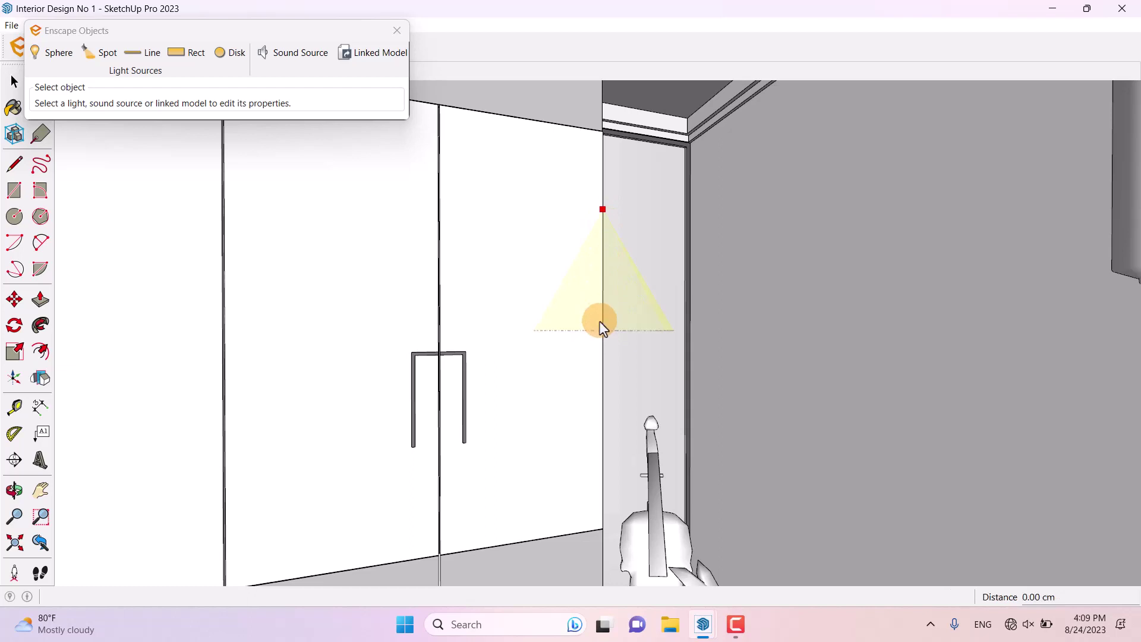
{"action": "left_click", "coordinate": [599, 321]}
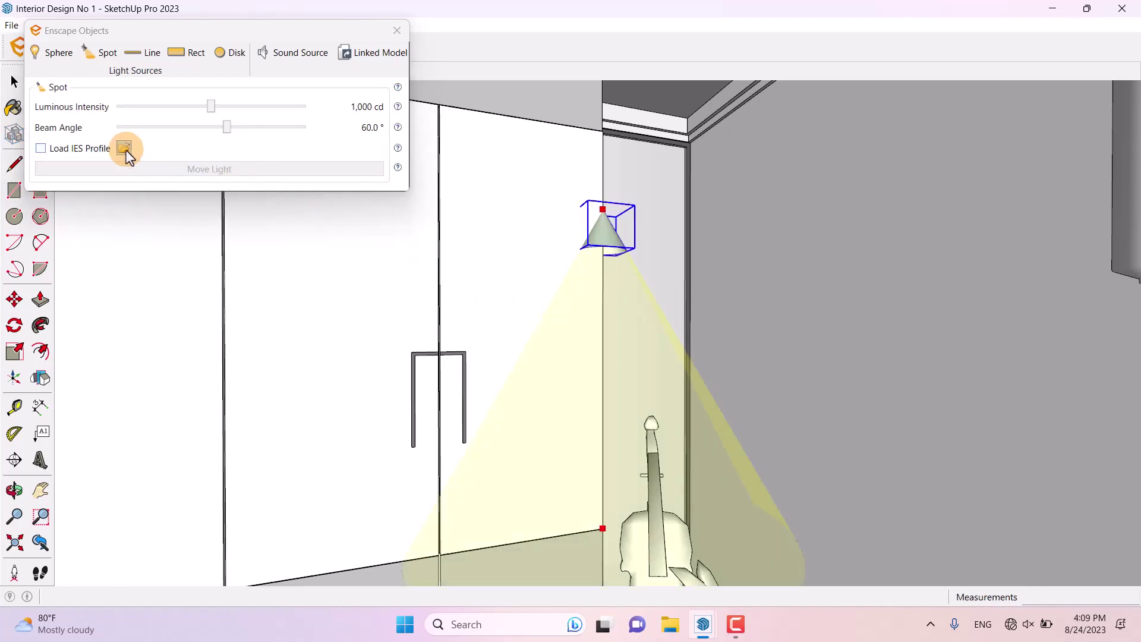
Load the IES profile 5.ies from the Ies Lights For Rendering folder on drive E into the new spot light
{"action": "left_click", "coordinate": [125, 149]}
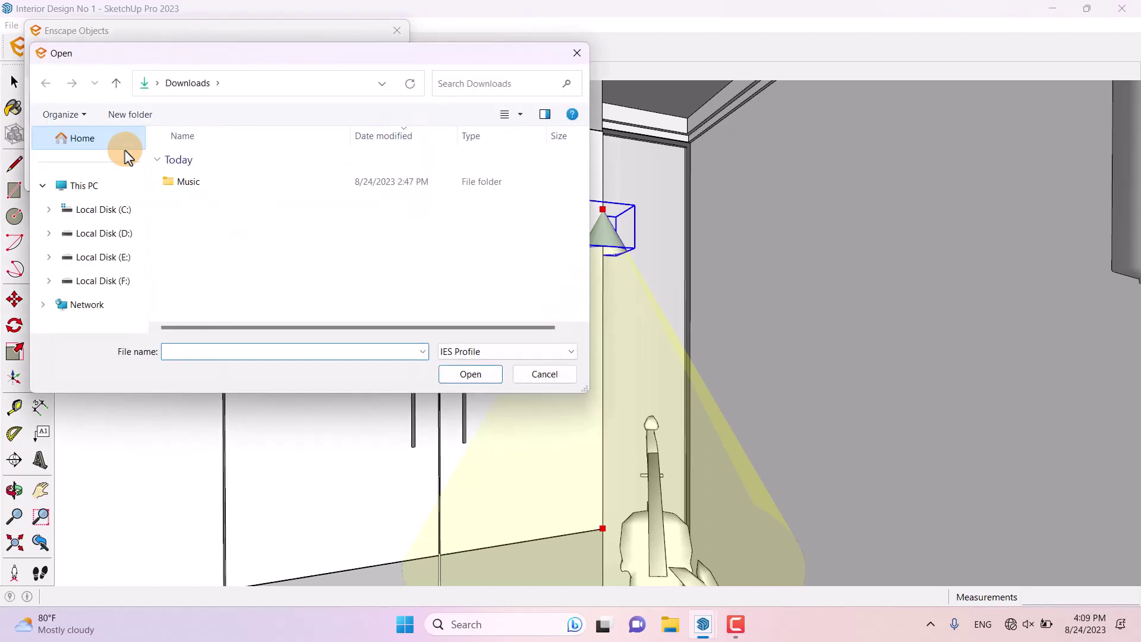
{"action": "left_click", "coordinate": [119, 257]}
{"action": "double_click", "coordinate": [262, 188]}
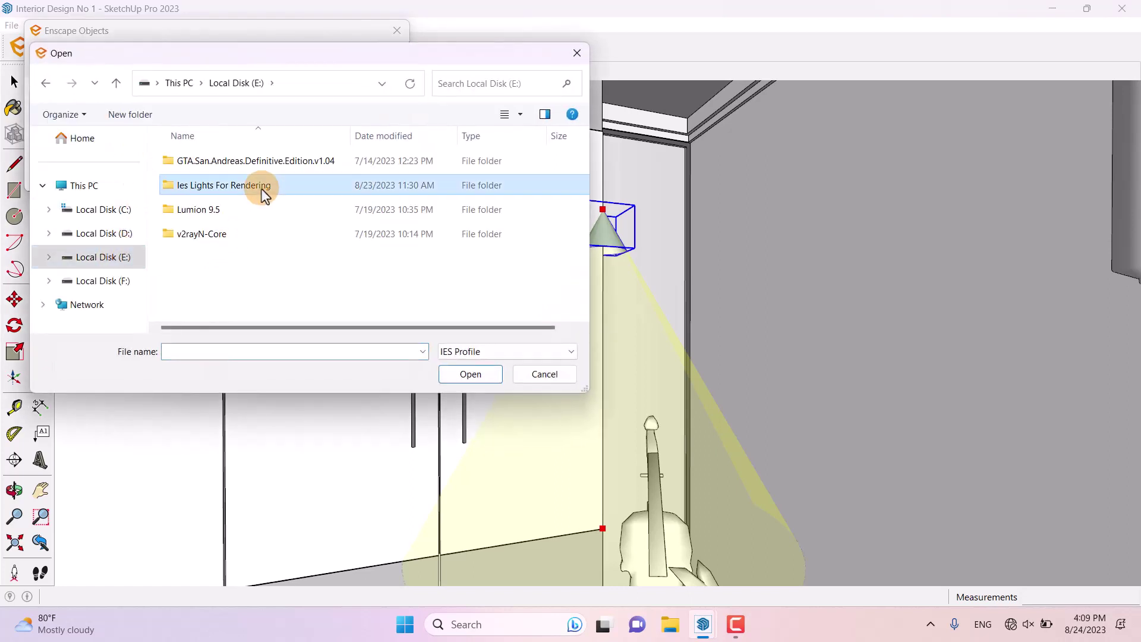
{"action": "scroll", "coordinate": [326, 173], "scroll_direction": "down", "scroll_amount": 8}
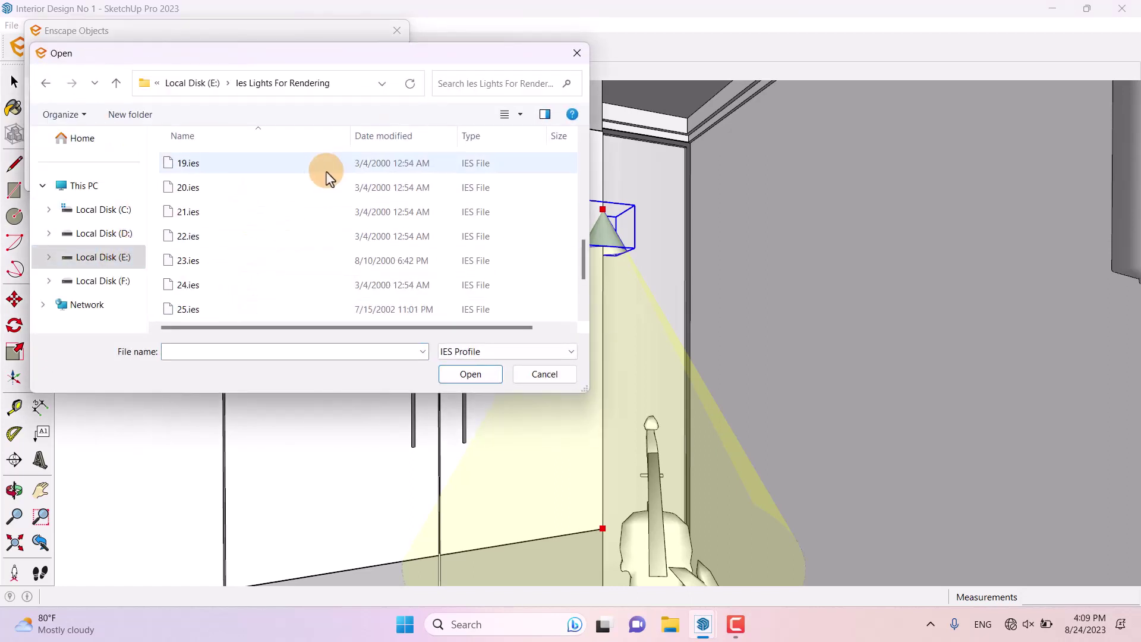
{"action": "scroll", "coordinate": [305, 208], "scroll_direction": "up", "scroll_amount": 8}
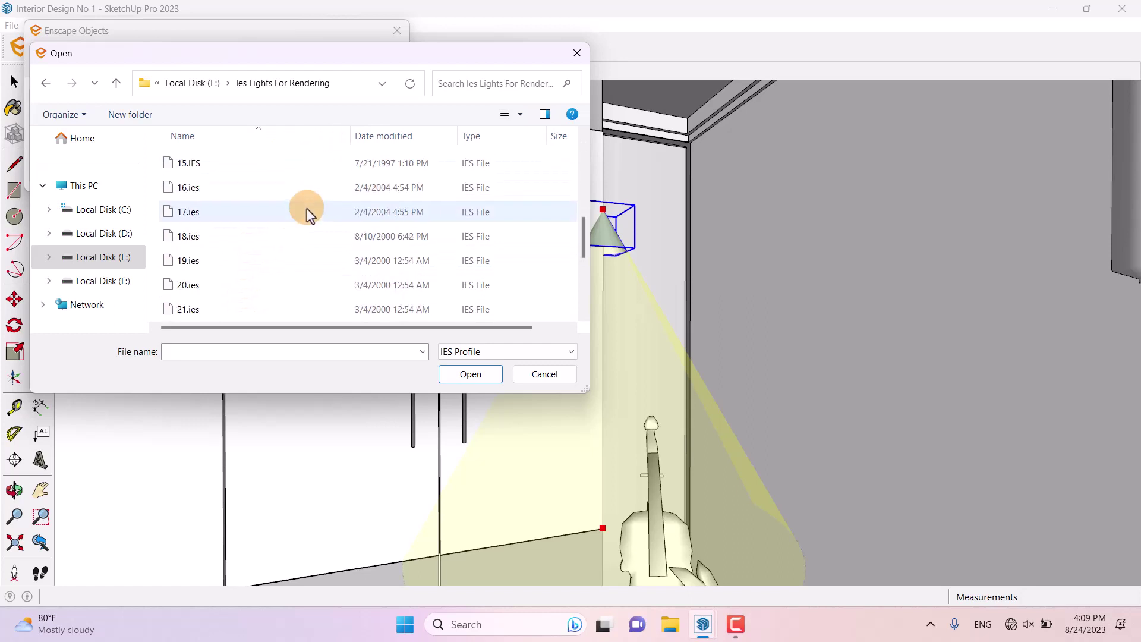
{"action": "left_click", "coordinate": [273, 261]}
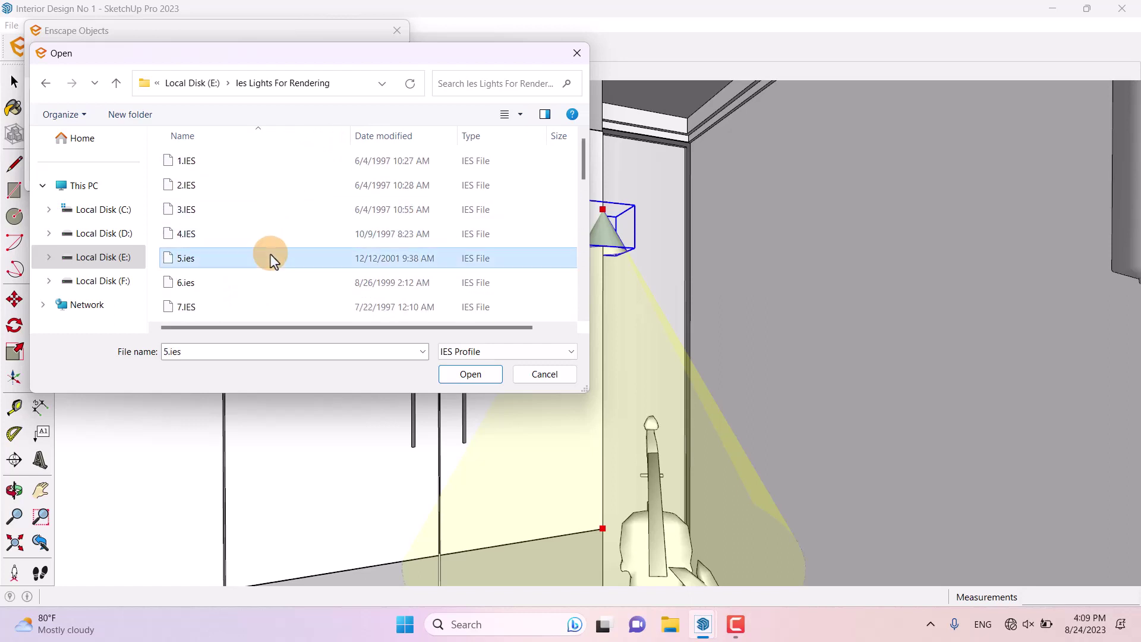
{"action": "left_click", "coordinate": [494, 374]}
Set the IES spot light's luminous intensity to 6,000 cd and close the Enscape light settings
{"action": "left_click", "coordinate": [318, 110]}
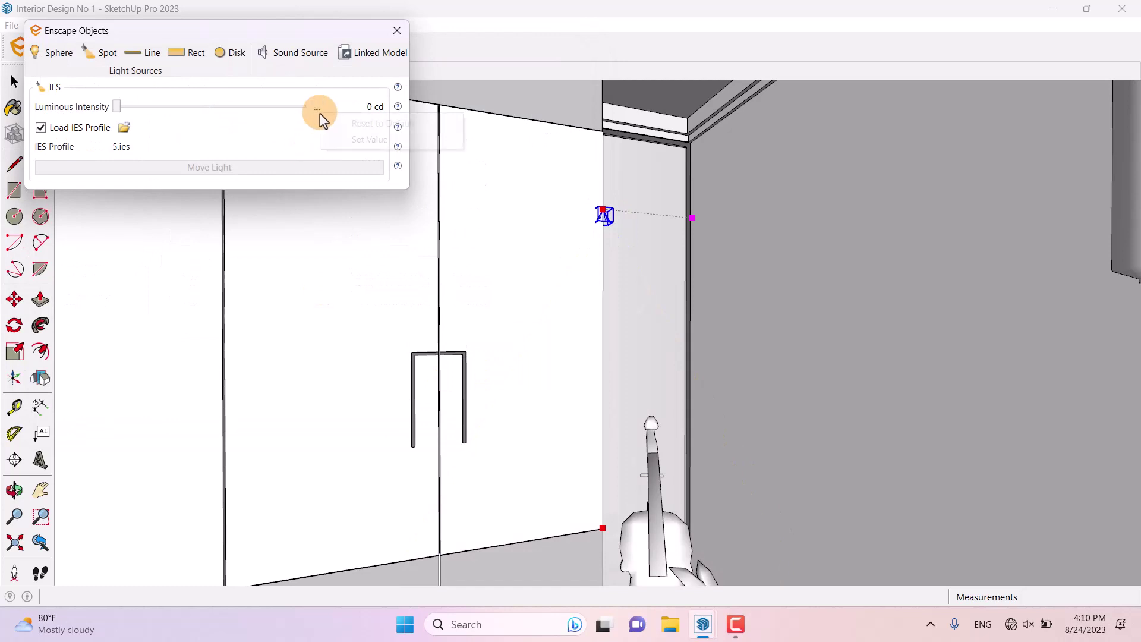
{"action": "left_click", "coordinate": [334, 140]}
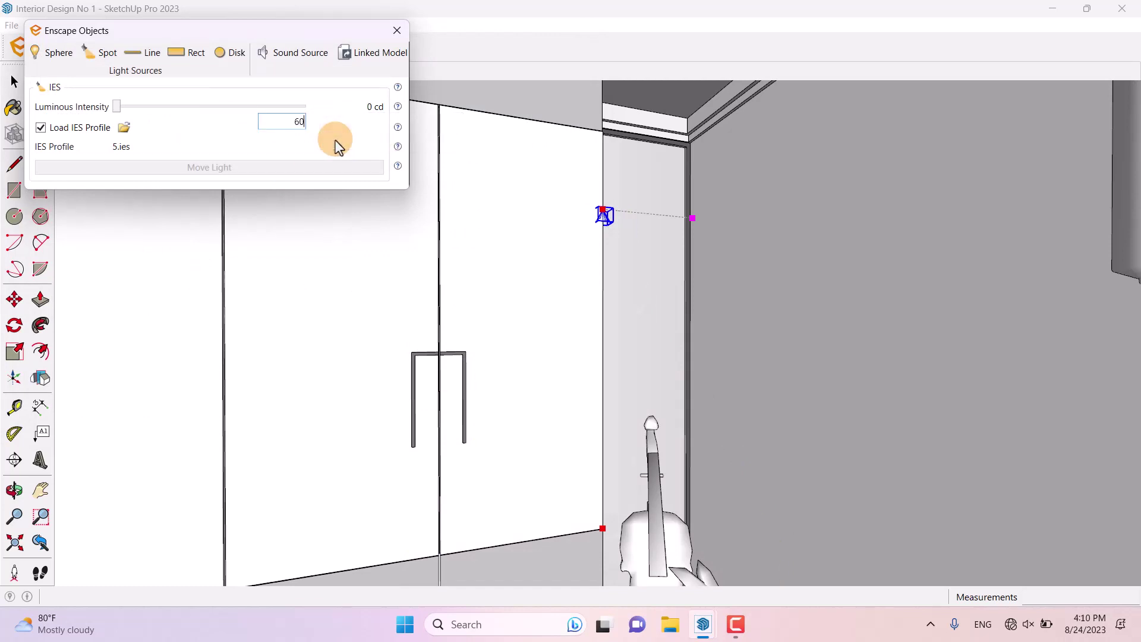
{"action": "key", "text": "Return"}
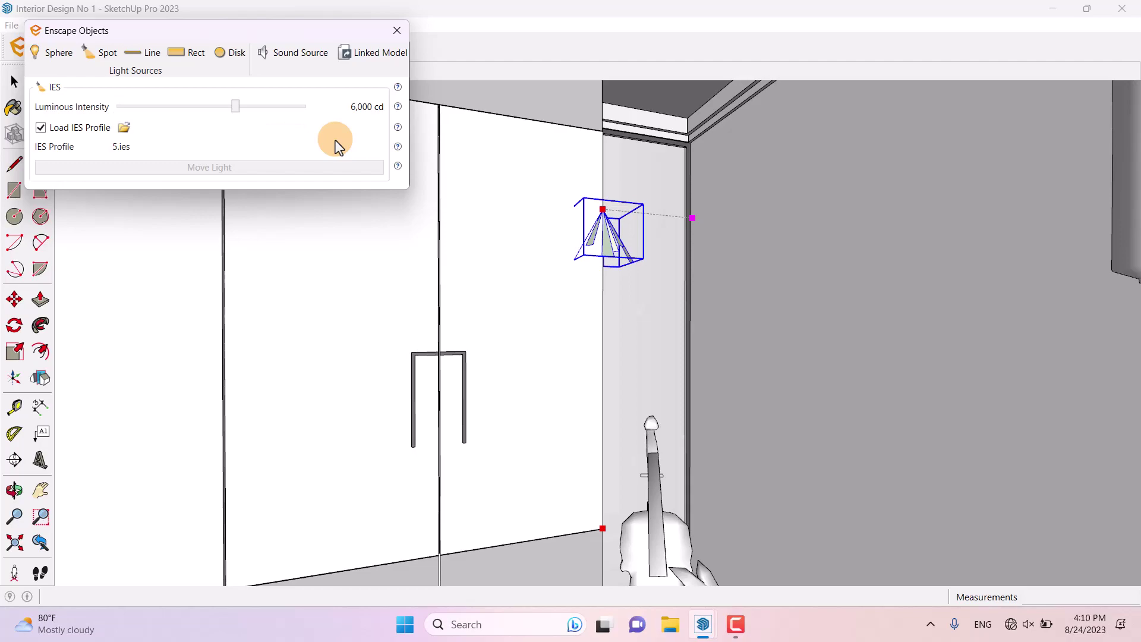
{"action": "left_click", "coordinate": [390, 35]}
Move the IES light by its tip onto the recessed ceiling fixture in the corner above the wardrobe
{"action": "left_click", "coordinate": [15, 299]}
{"action": "scroll", "coordinate": [609, 186], "scroll_direction": "up", "scroll_amount": 5}
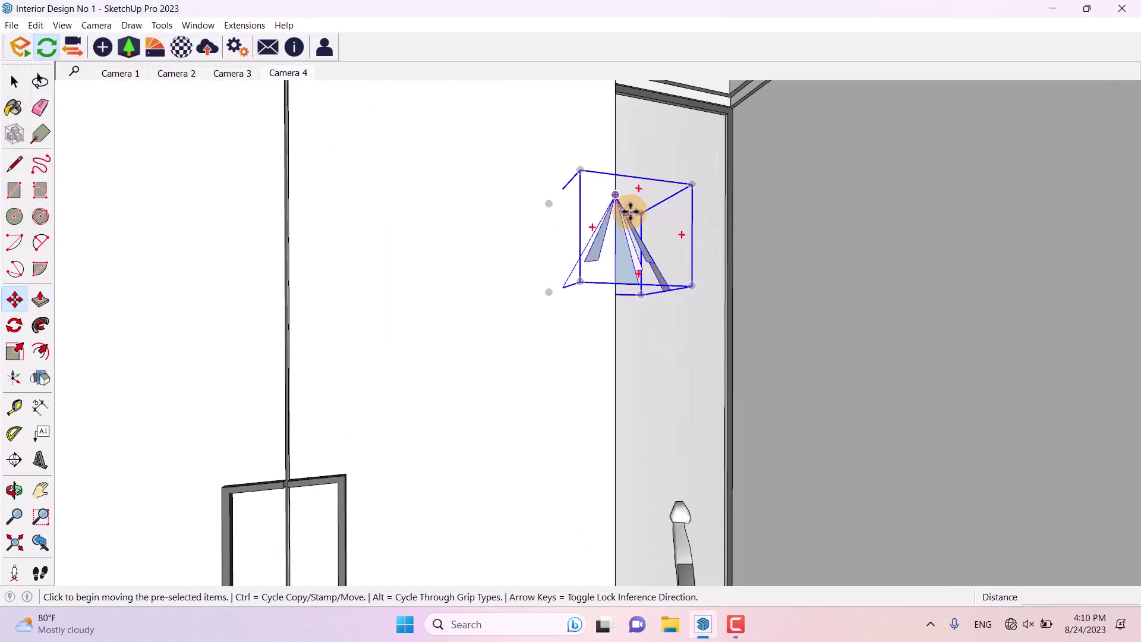
{"action": "left_click", "coordinate": [609, 186]}
{"action": "scroll", "coordinate": [581, 382], "scroll_direction": "down", "scroll_amount": 5}
{"action": "middle_click_drag", "start_coordinate": [582, 382], "coordinate": [581, 256]}
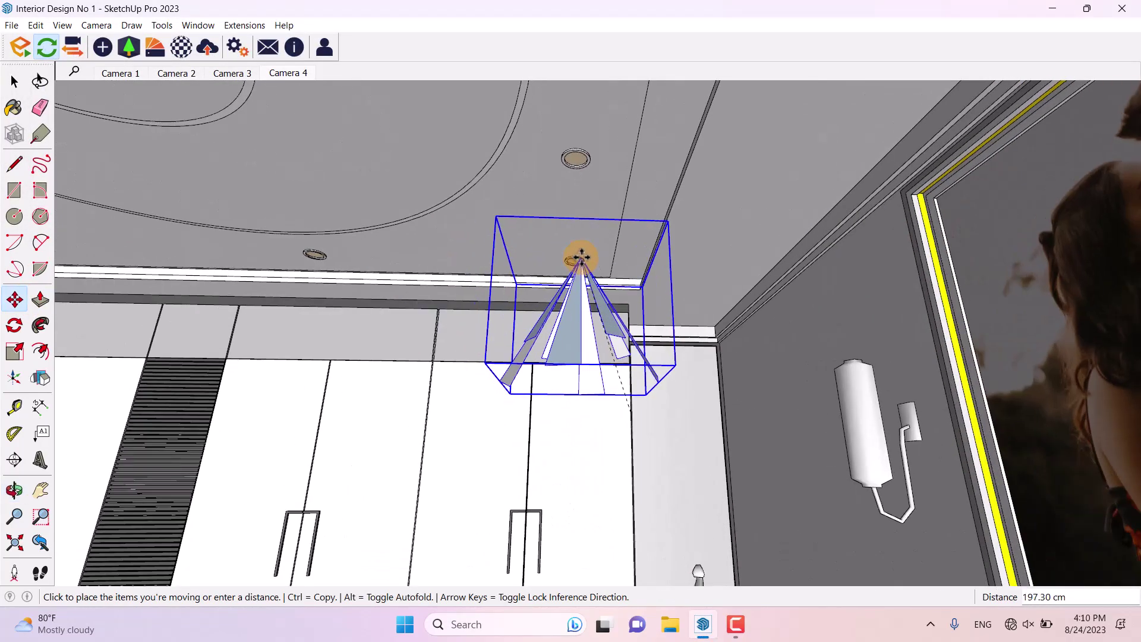
{"action": "scroll", "coordinate": [581, 257], "scroll_direction": "up", "scroll_amount": 5}
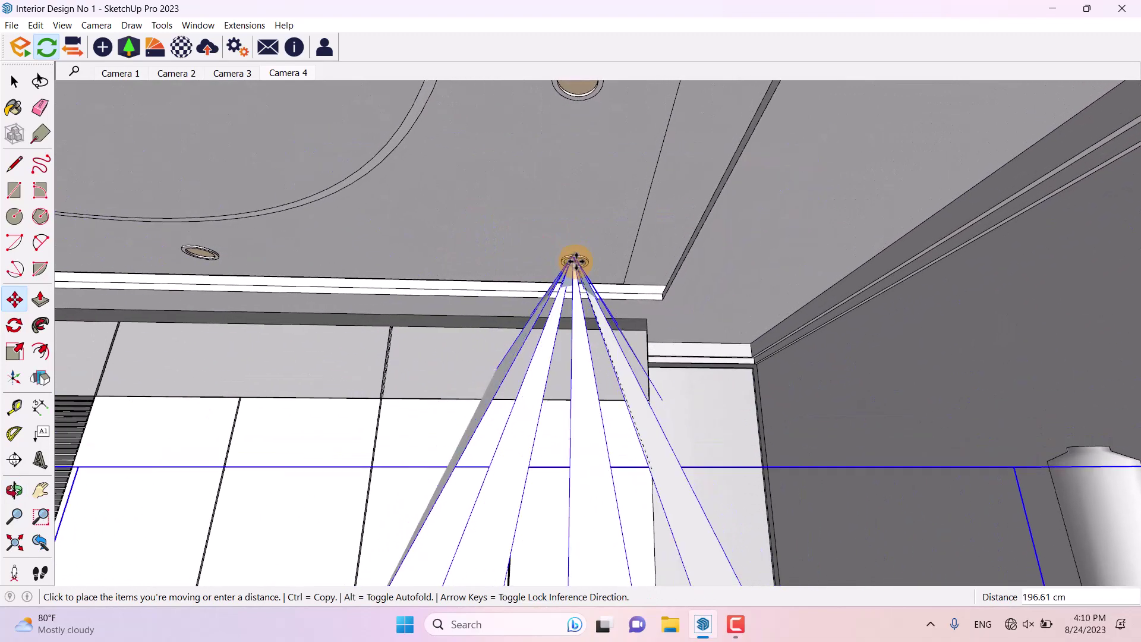
{"action": "scroll", "coordinate": [614, 198], "scroll_direction": "down", "scroll_amount": 5}
{"action": "scroll", "coordinate": [552, 334], "scroll_direction": "up", "scroll_amount": 5}
{"action": "middle_click_drag", "start_coordinate": [552, 334], "coordinate": [556, 309]}
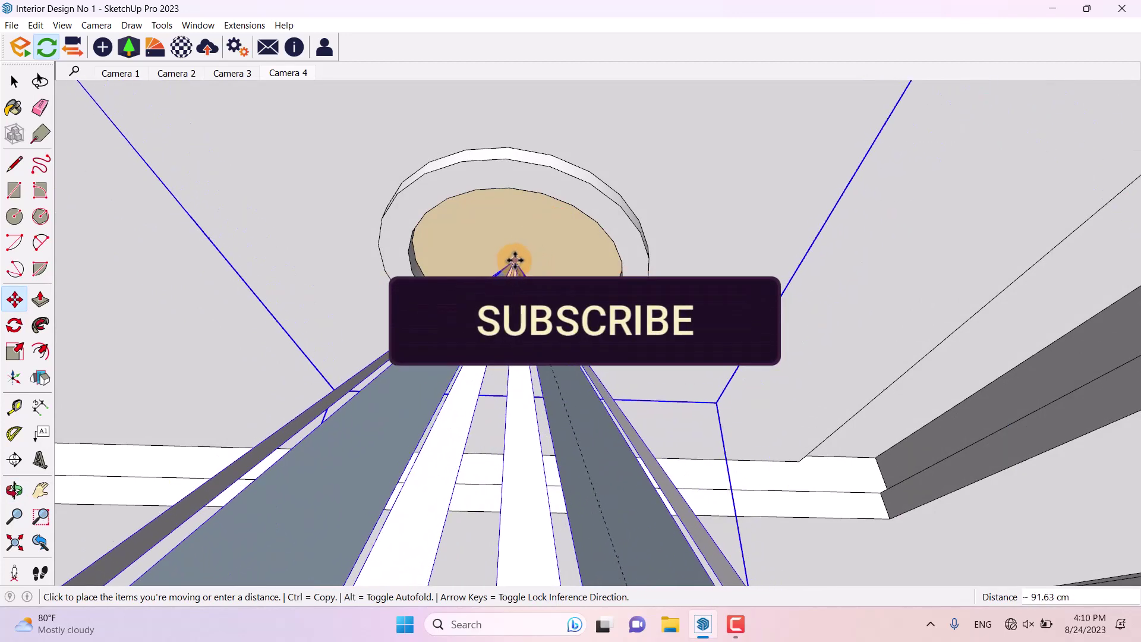
{"action": "left_click", "coordinate": [516, 260]}
{"action": "scroll", "coordinate": [515, 259], "scroll_direction": "down", "scroll_amount": 5}
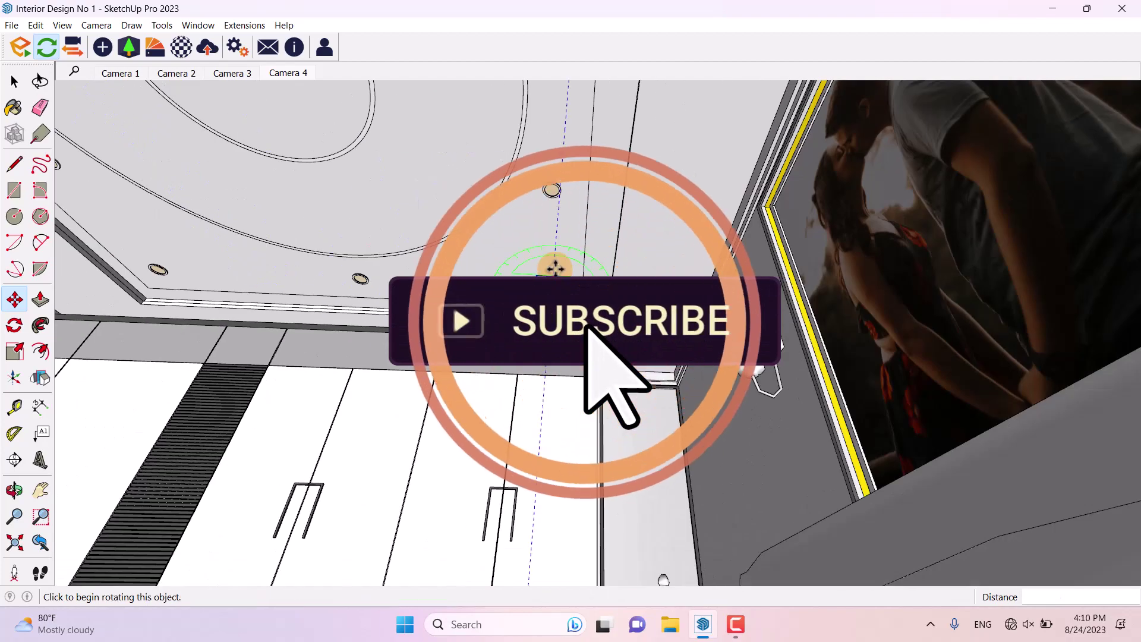
{"action": "middle_click_drag", "start_coordinate": [551, 262], "coordinate": [497, 267]}
{"action": "key", "text": "ctrl"}
{"action": "left_click", "coordinate": [650, 250]}
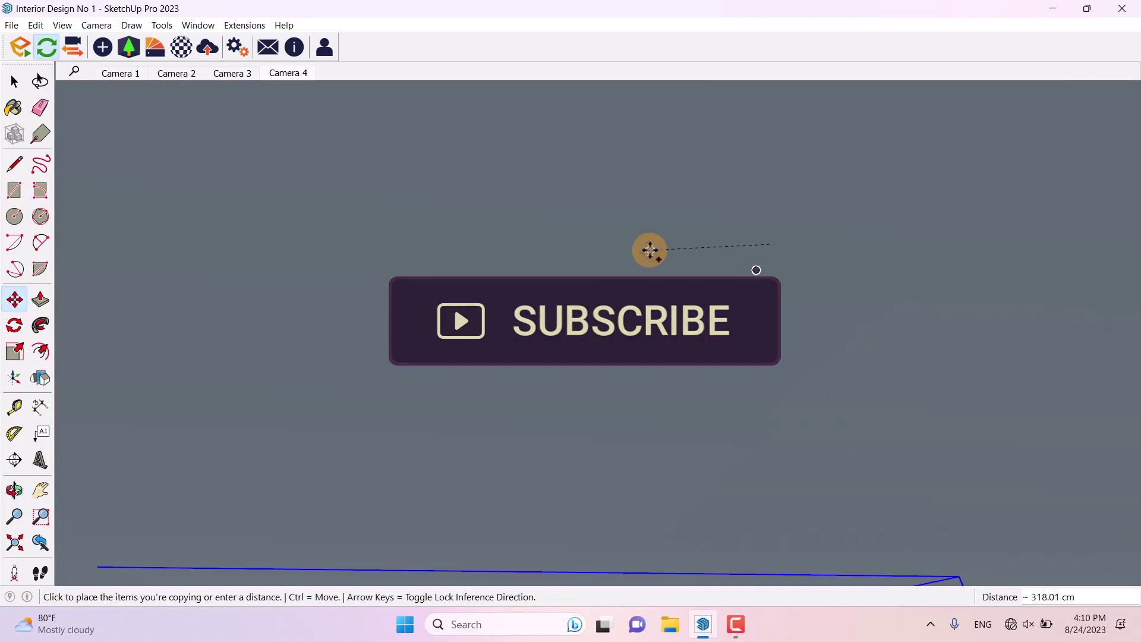
{"action": "middle_click_drag", "start_coordinate": [647, 250], "coordinate": [538, 224]}
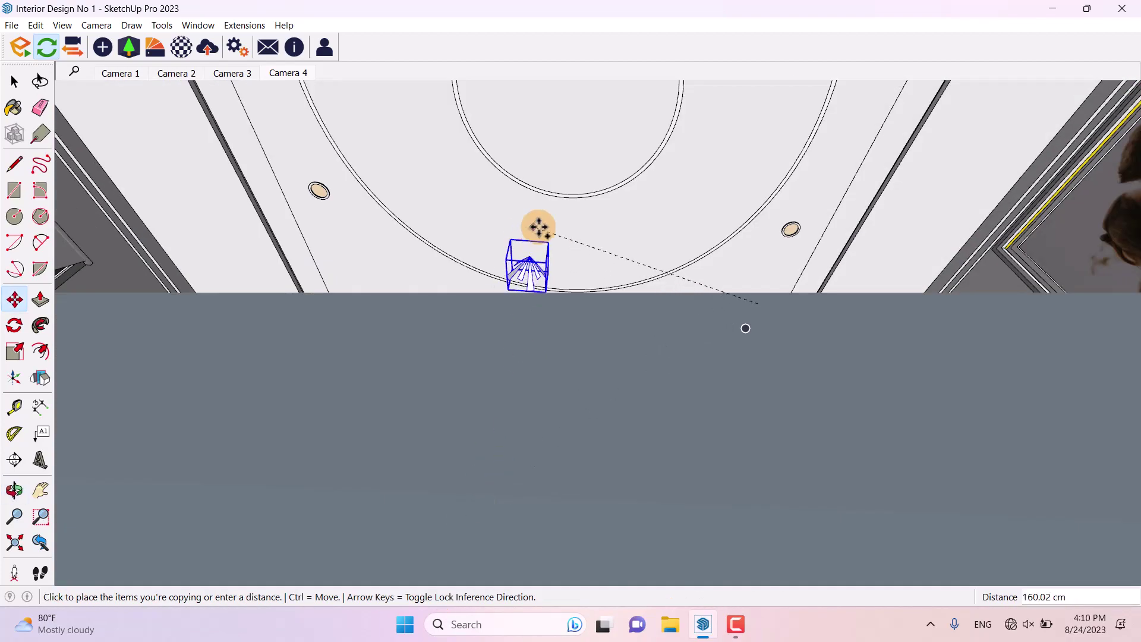
{"action": "scroll", "coordinate": [586, 330], "scroll_direction": "up", "scroll_amount": 3}
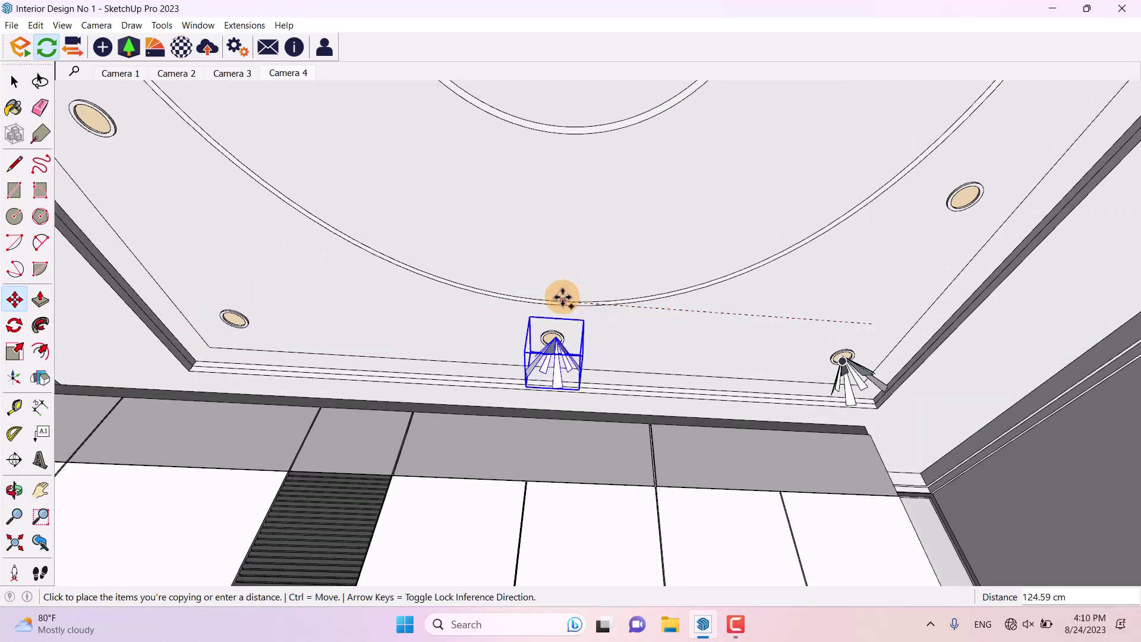
{"action": "key", "text": "space"}
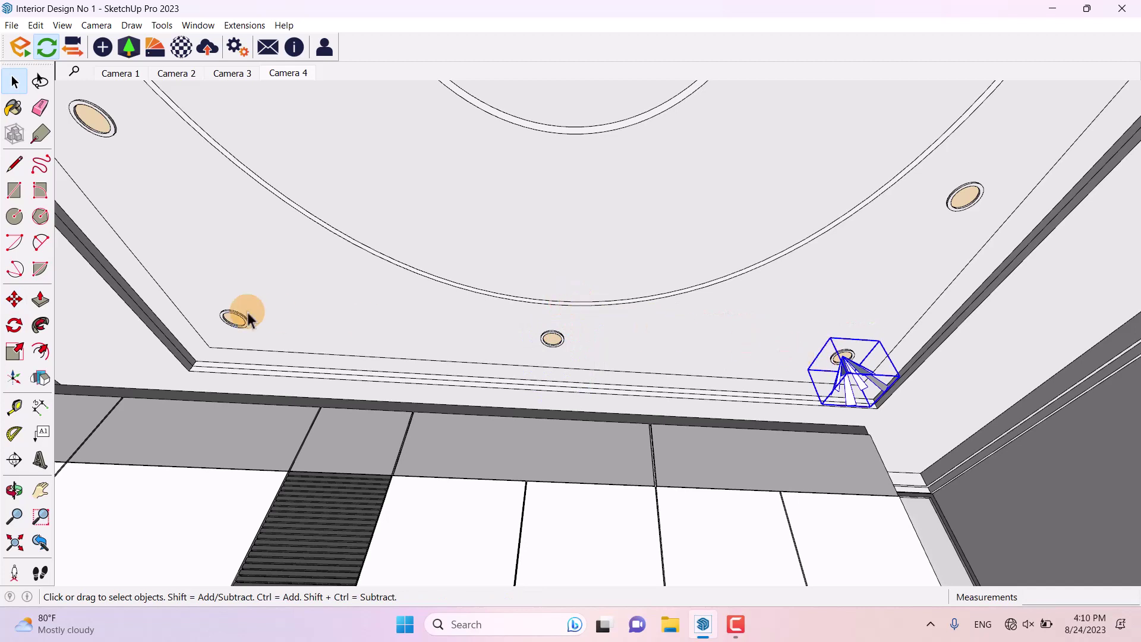
Copy the IES light from the corner fixture onto the middle ceiling fixture along the wardrobe side
{"action": "left_click", "coordinate": [14, 299]}
{"action": "key", "text": "ctrl"}
{"action": "left_click", "coordinate": [723, 379]}
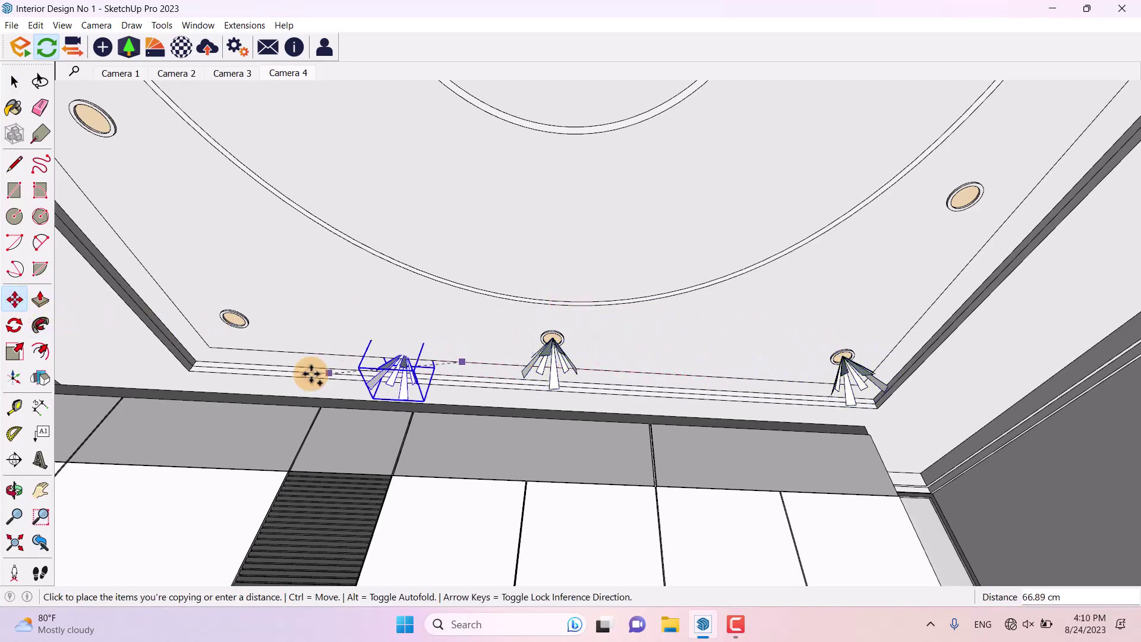
{"action": "key", "text": "space"}
Copy the middle IES light along the wardrobe side onto the last ceiling fixture in that row
{"action": "left_click", "coordinate": [14, 299]}
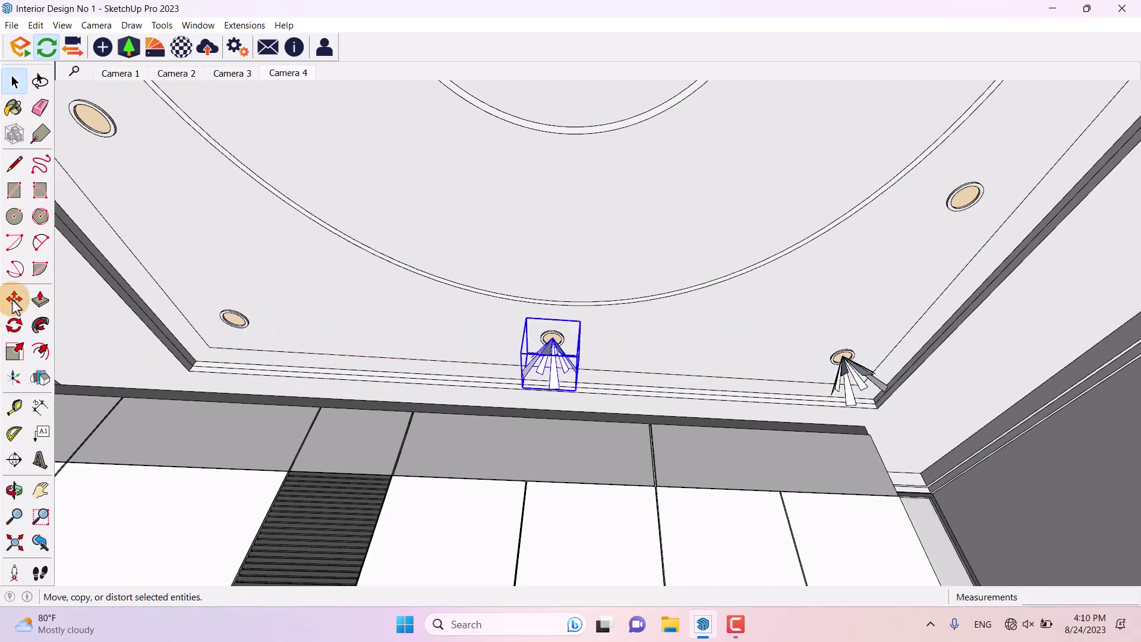
{"action": "key", "text": "ctrl"}
{"action": "left_click", "coordinate": [719, 376]}
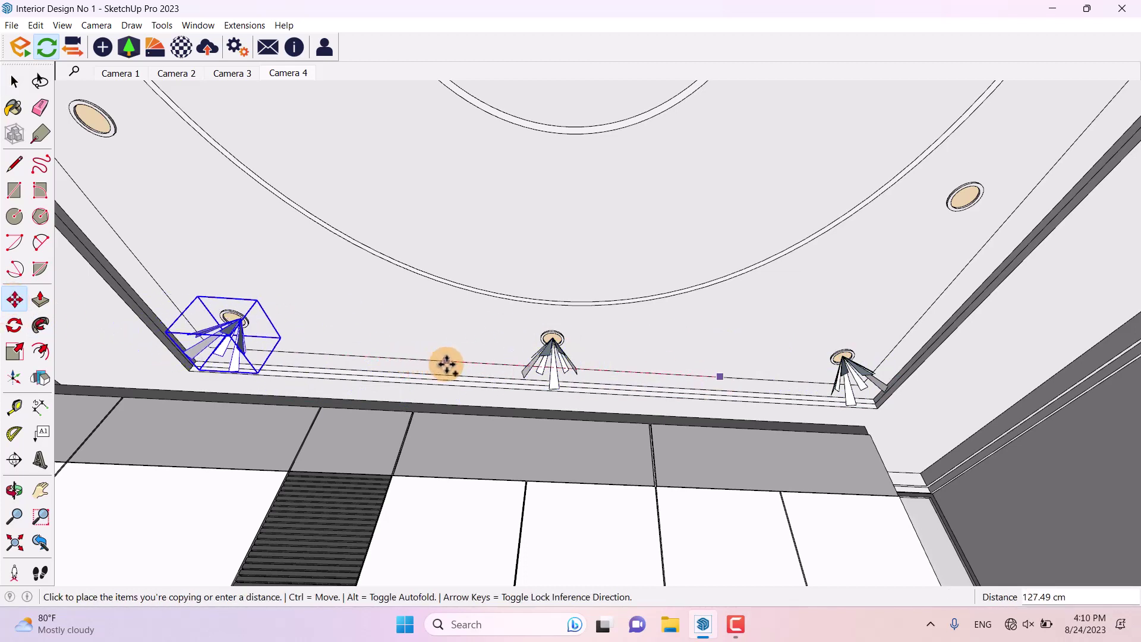
{"action": "left_click", "coordinate": [441, 365]}
{"action": "key", "text": "space"}
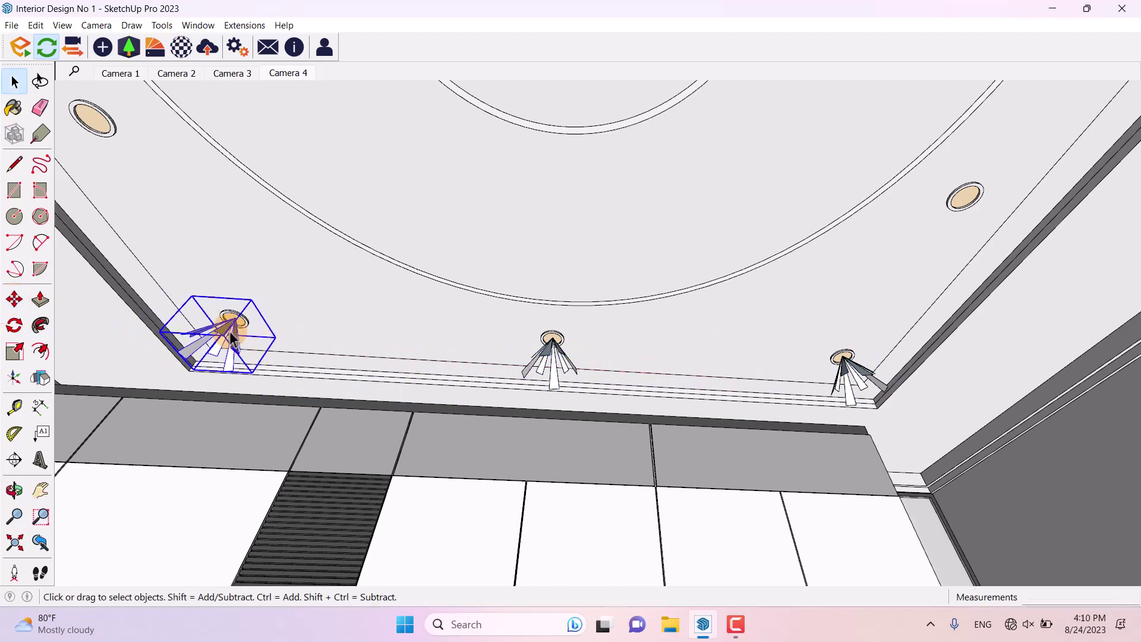
Select the two end IES lights of the wardrobe row and copy the pair about 80 cm onto the next ceiling fixtures
{"action": "left_click", "coordinate": [847, 372], "text": "ctrl"}
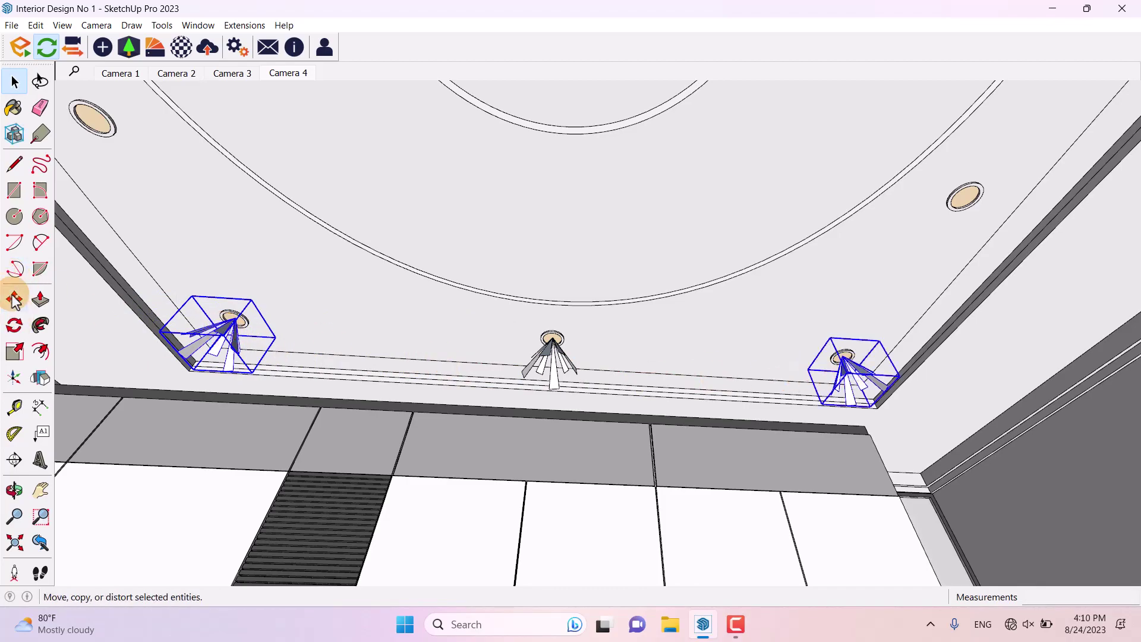
{"action": "left_click", "coordinate": [14, 299]}
{"action": "scroll", "coordinate": [327, 269], "scroll_direction": "down", "scroll_amount": 1}
{"action": "middle_click_drag", "start_coordinate": [326, 270], "coordinate": [390, 361]}
{"action": "key", "text": "ctrl"}
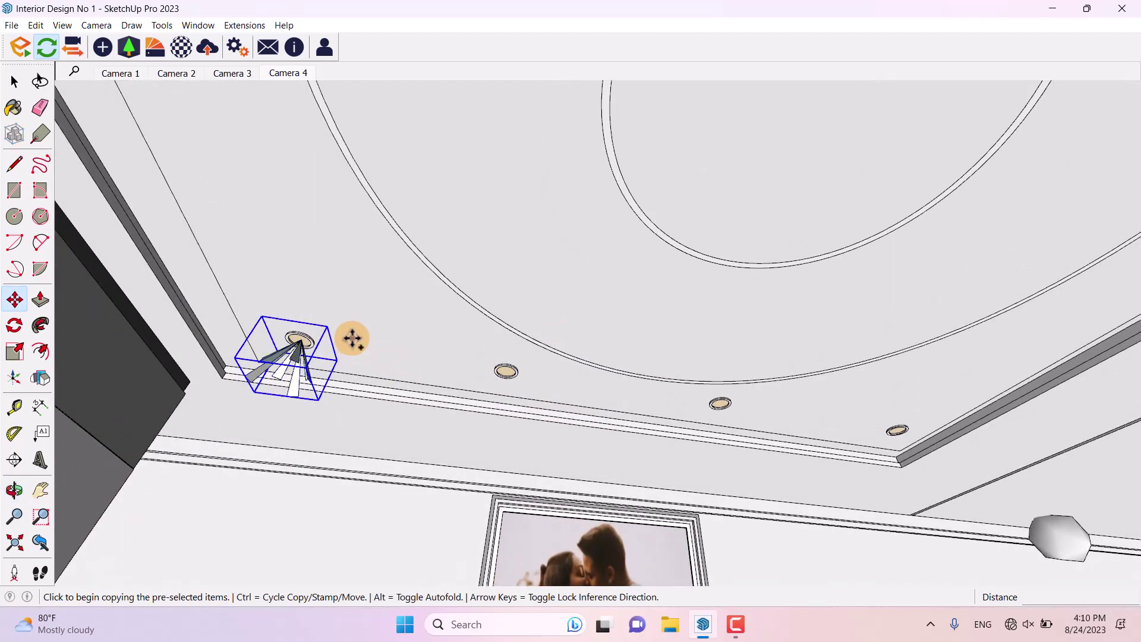
{"action": "left_click", "coordinate": [352, 338]}
{"action": "left_click", "coordinate": [553, 374]}
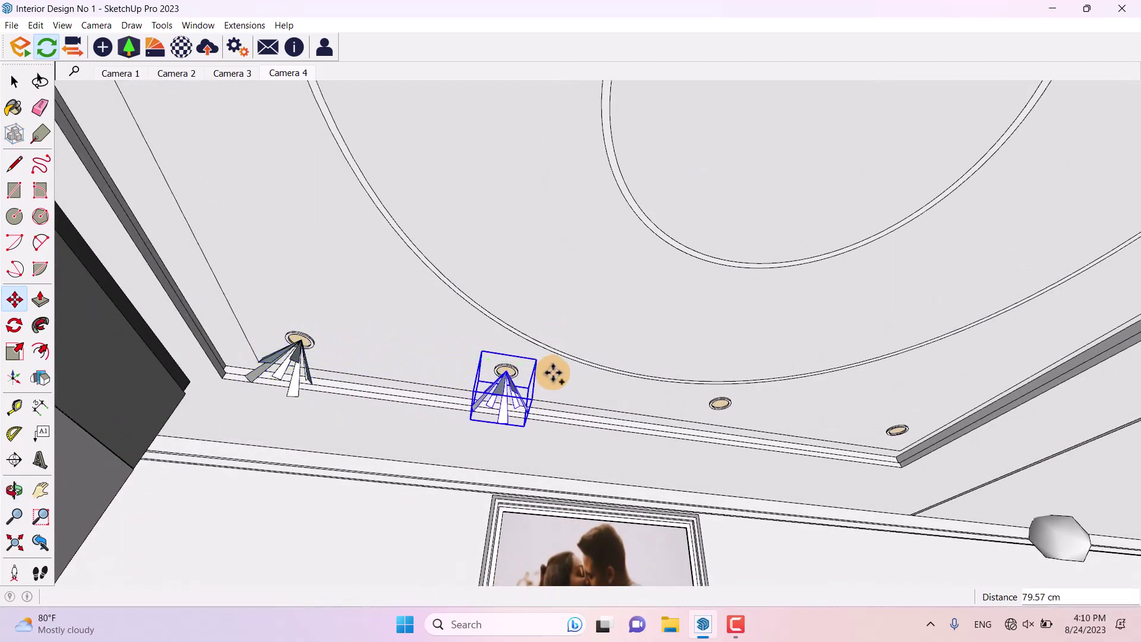
Copy the pair of IES lights twice more along the ceiling, onto the next fixtures and then the far corner fixtures
{"action": "left_click", "coordinate": [553, 386]}
{"action": "key", "text": "ctrl"}
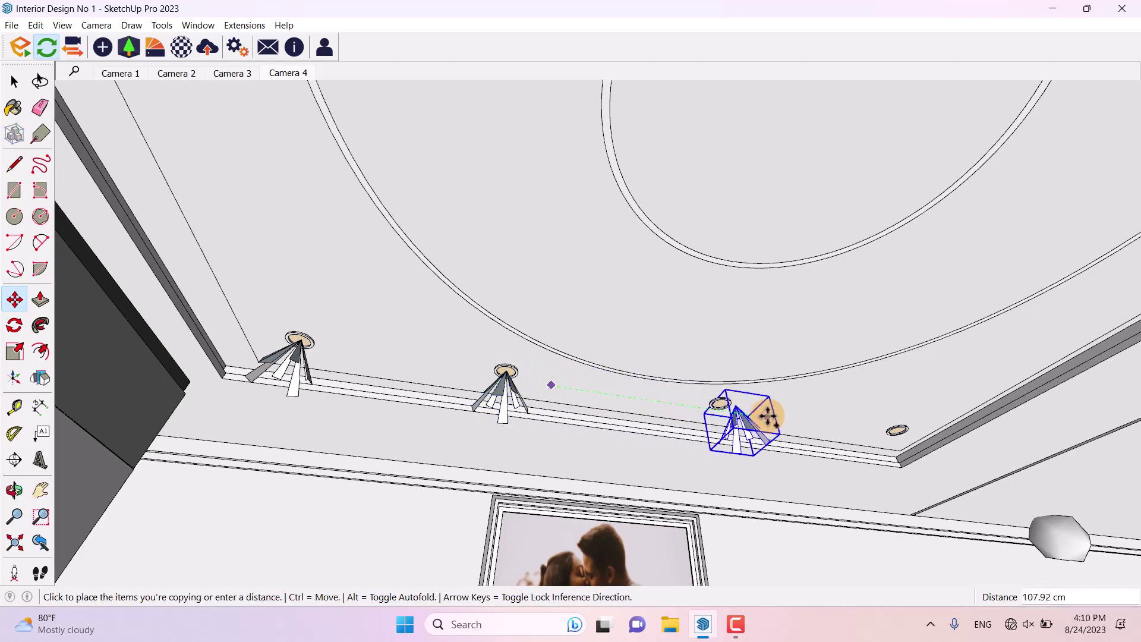
{"action": "left_click", "coordinate": [759, 408]}
{"action": "scroll", "coordinate": [971, 473], "scroll_direction": "up", "scroll_amount": 3}
{"action": "key", "text": "ctrl"}
{"action": "left_click", "coordinate": [569, 344]}
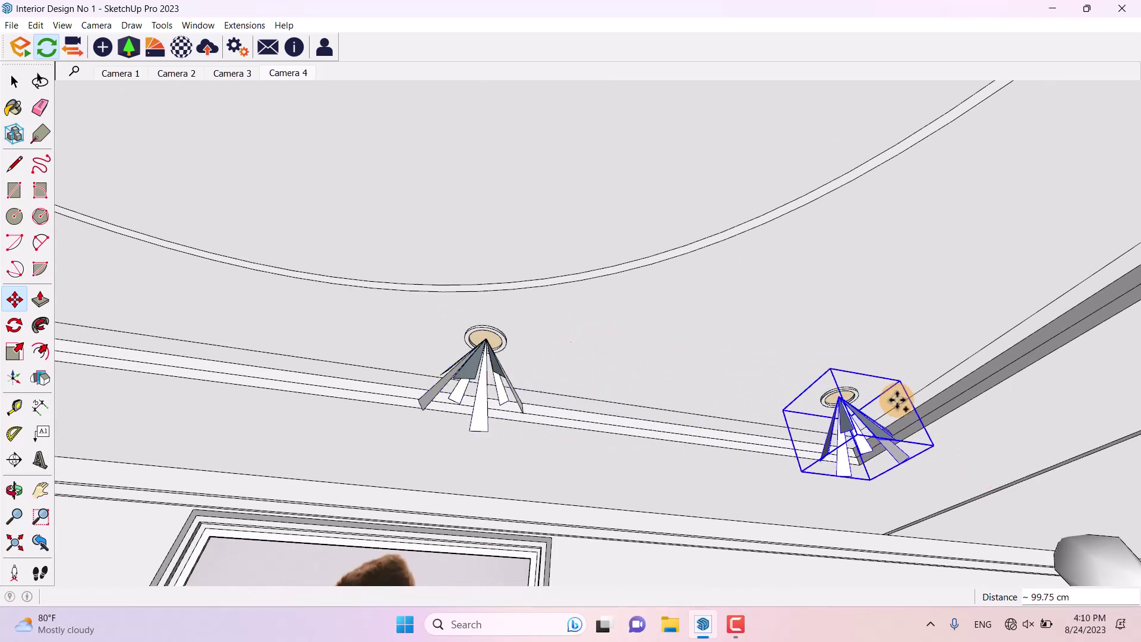
{"action": "left_click", "coordinate": [902, 402]}
{"action": "key", "text": "space"}
Copy an IES light onto the middle ceiling fixture of the row opposite the wardrobe
{"action": "left_click", "coordinate": [14, 299]}
{"action": "middle_click_drag", "start_coordinate": [725, 405], "coordinate": [433, 392]}
{"action": "key", "text": "ctrl"}
{"action": "left_click", "coordinate": [433, 392]}
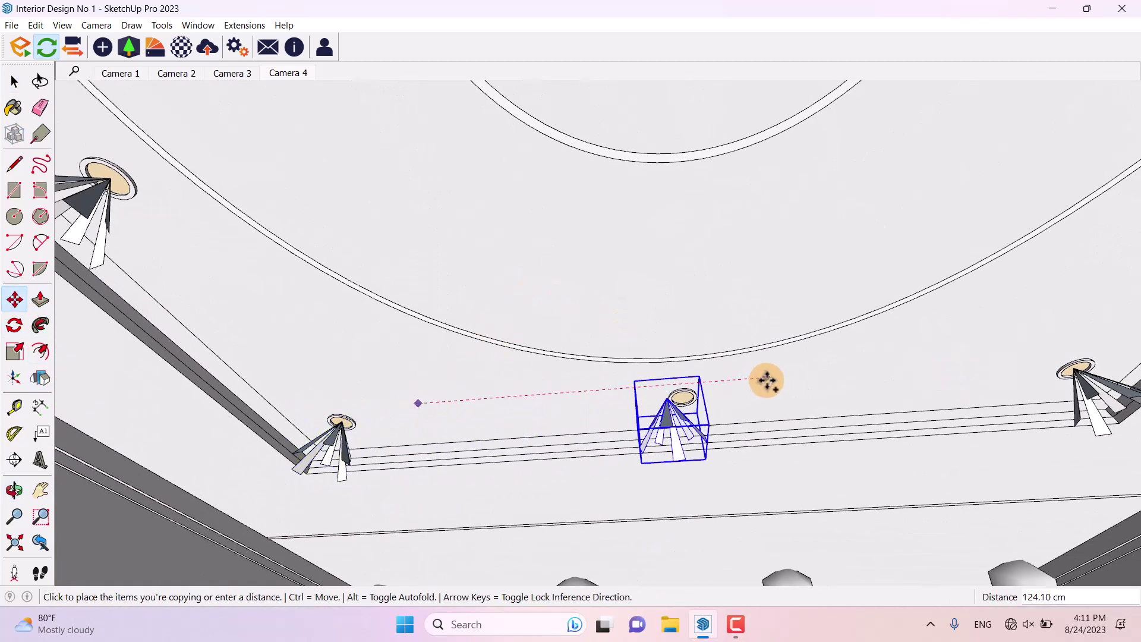
{"action": "left_click", "coordinate": [785, 380]}
{"action": "key", "text": "space"}
{"action": "left_click", "coordinate": [681, 418]}
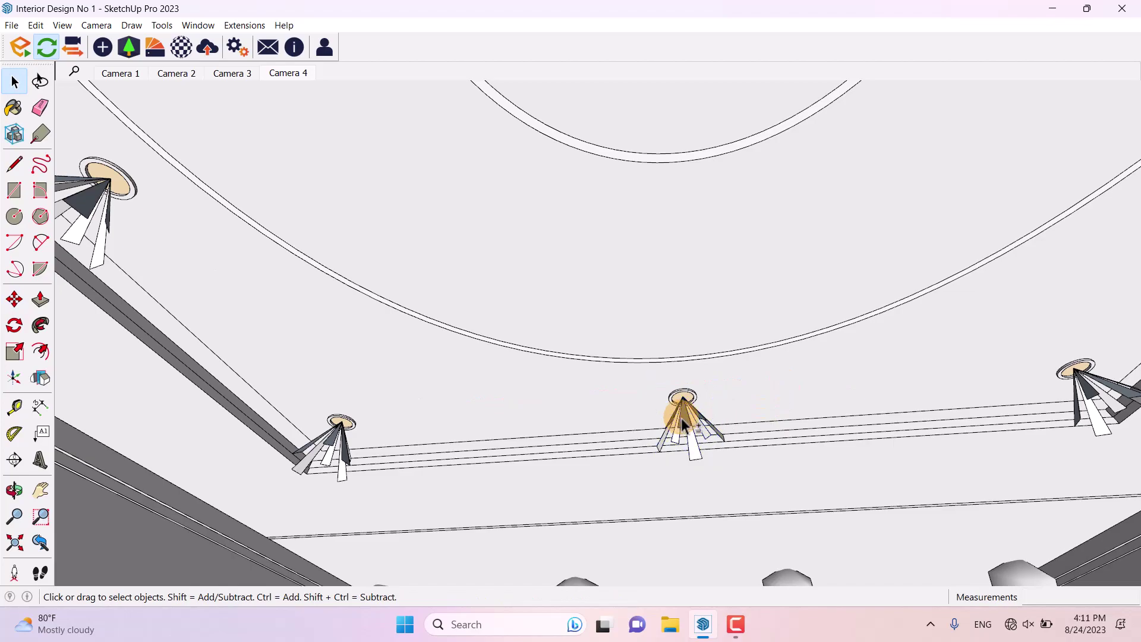
Return to the Camera 4 view and hide the standing figure in front of the wardrobe
{"action": "left_click", "coordinate": [287, 72]}
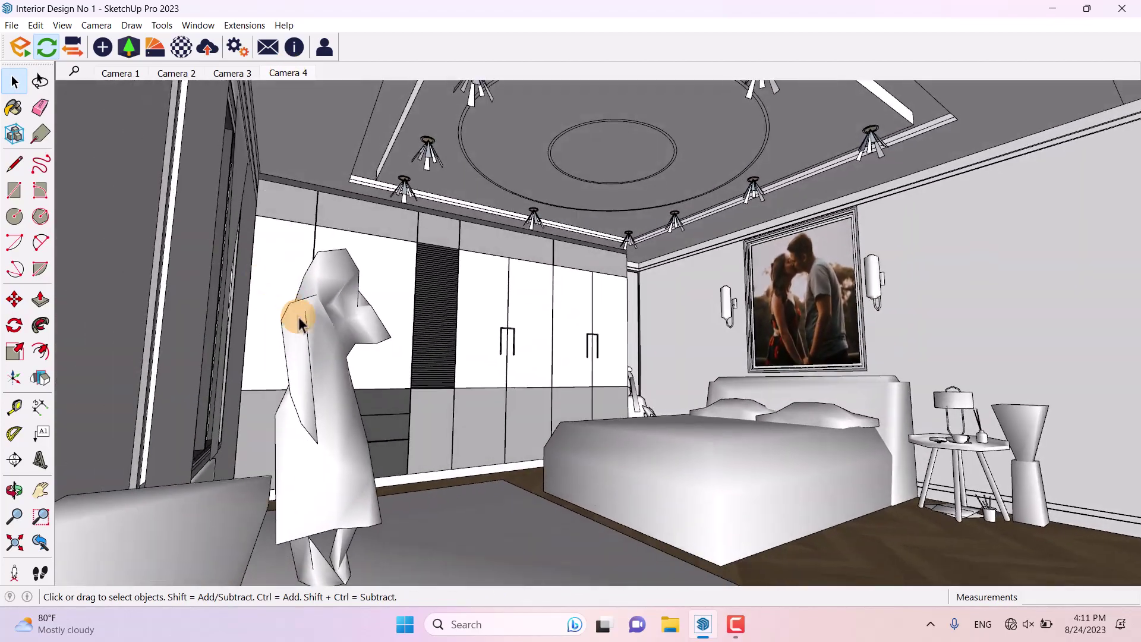
{"action": "right_click", "coordinate": [329, 334]}
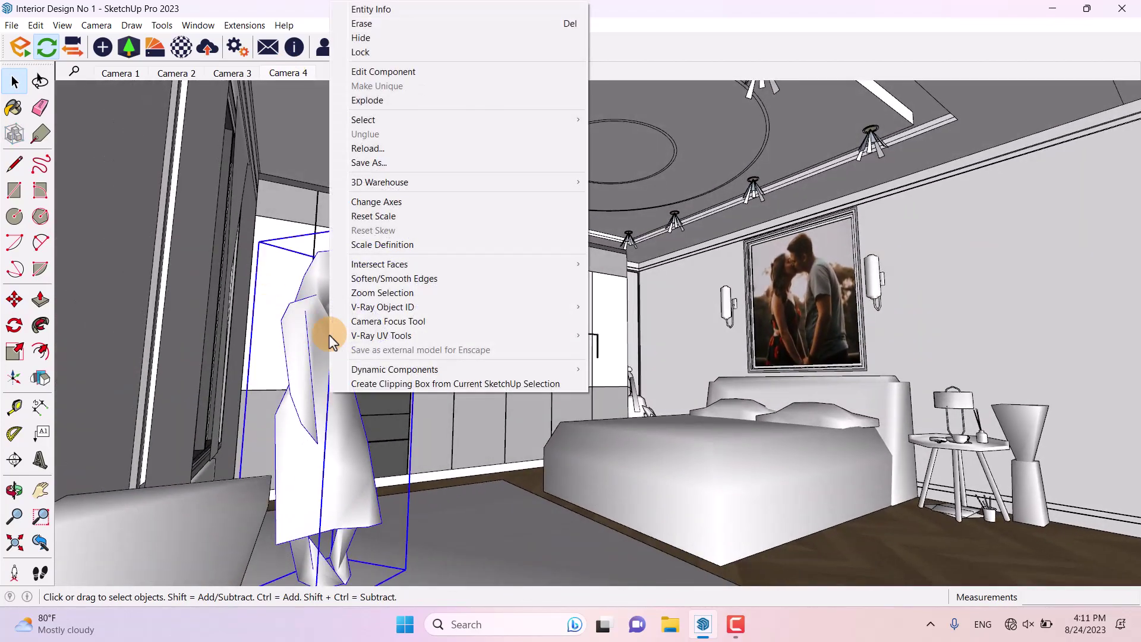
{"action": "left_click", "coordinate": [384, 43]}
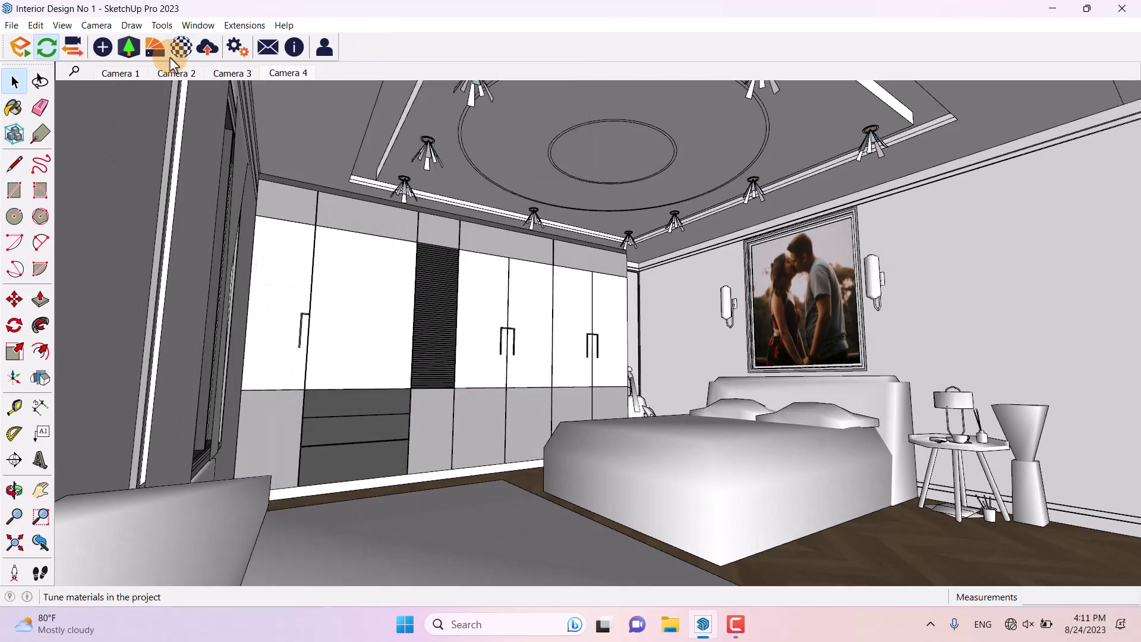
Switch the Camera 4 view to two-point perspective
{"action": "left_click", "coordinate": [97, 25]}
{"action": "left_click", "coordinate": [112, 118]}
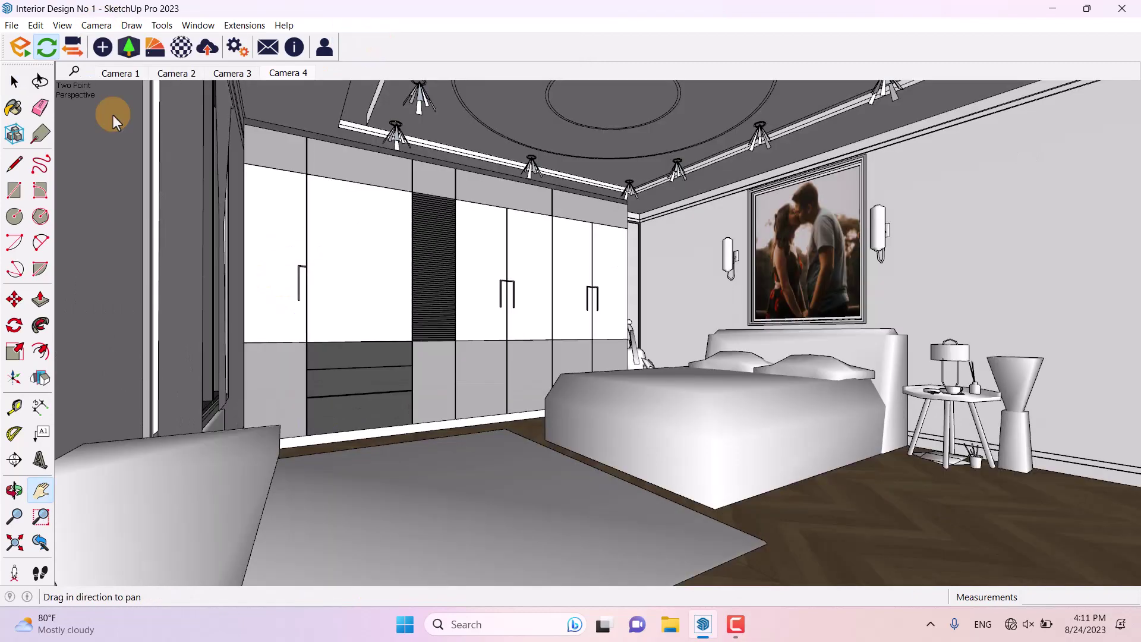
Restore the saved Camera 4 view and hide the standing figure in front of the wardrobe
{"action": "left_click", "coordinate": [278, 77]}
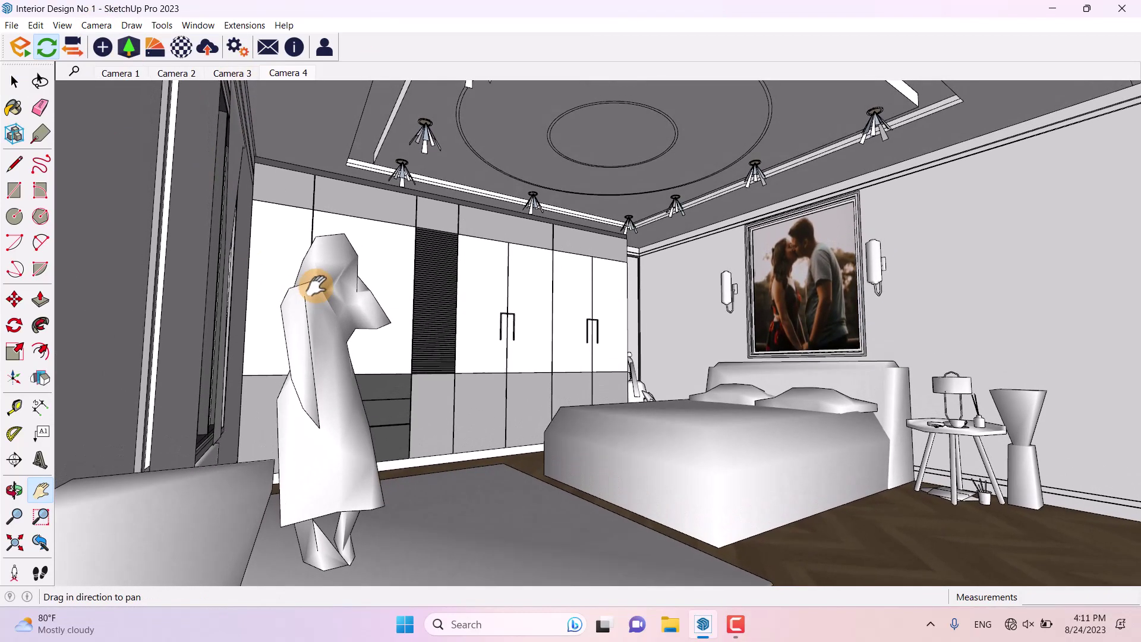
{"action": "right_click", "coordinate": [317, 288]}
{"action": "left_click", "coordinate": [333, 295]}
{"action": "left_click", "coordinate": [321, 267]}
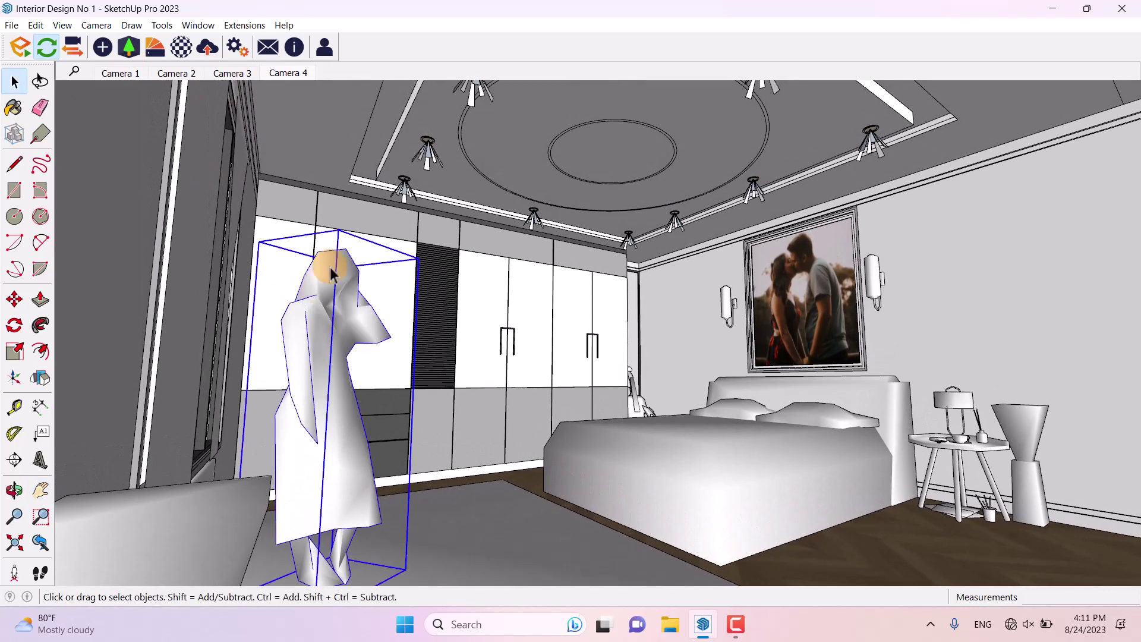
{"action": "right_click", "coordinate": [329, 269]}
{"action": "left_click", "coordinate": [386, 38]}
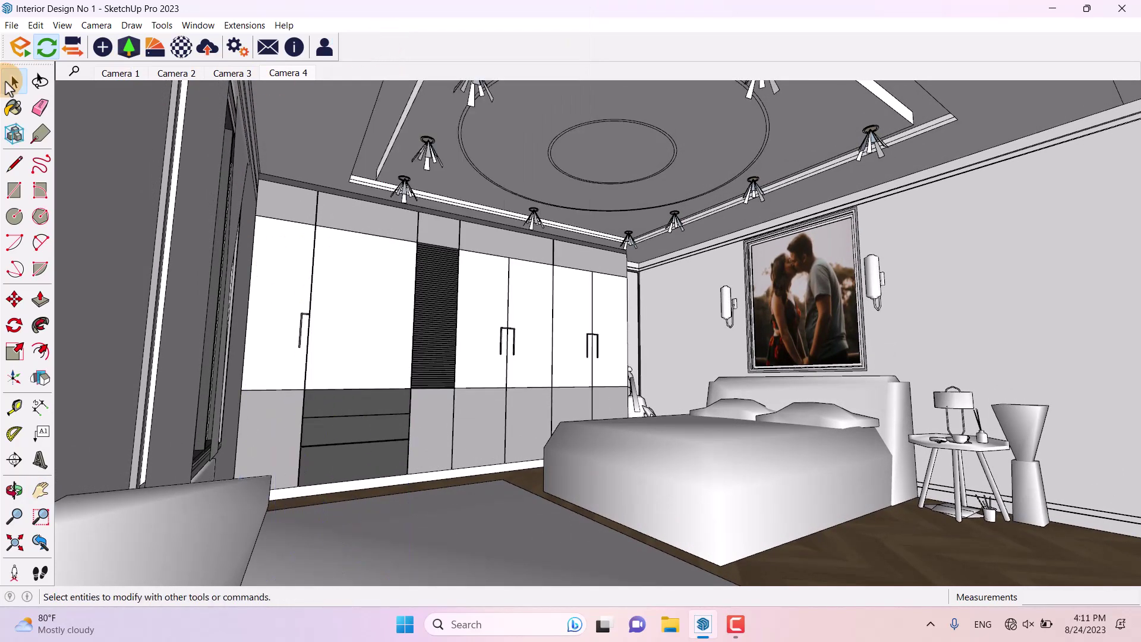
Start the Enscape render of the Camera 4 view and arrange its window side by side with the SketchUp model
{"action": "left_click", "coordinate": [16, 53]}
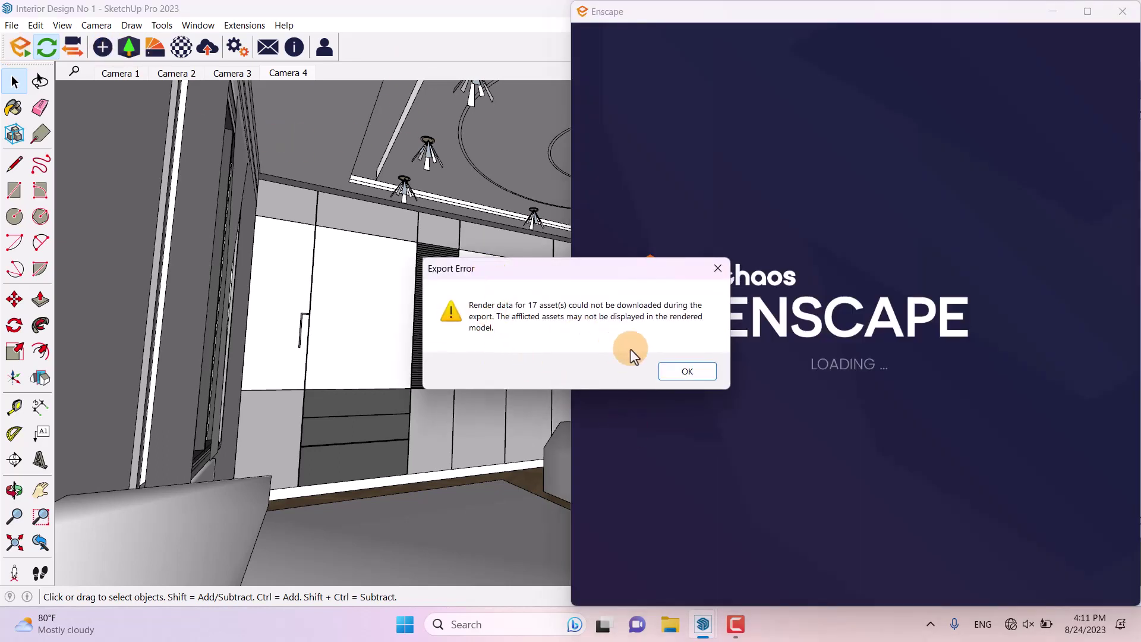
{"action": "left_click", "coordinate": [683, 372]}
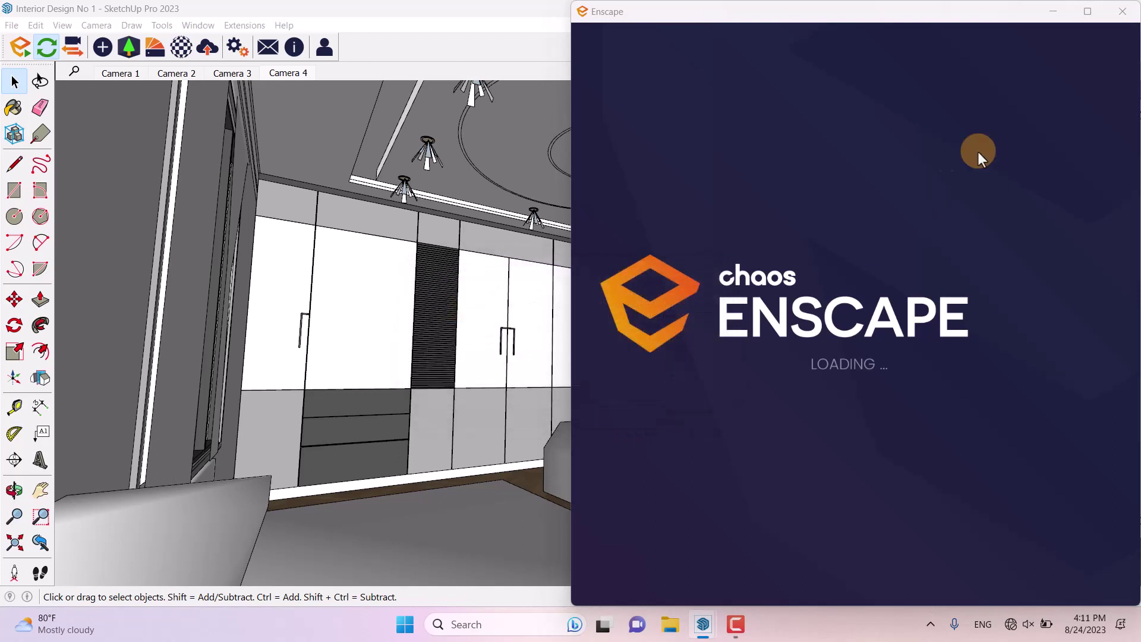
{"action": "left_click", "coordinate": [1086, 13]}
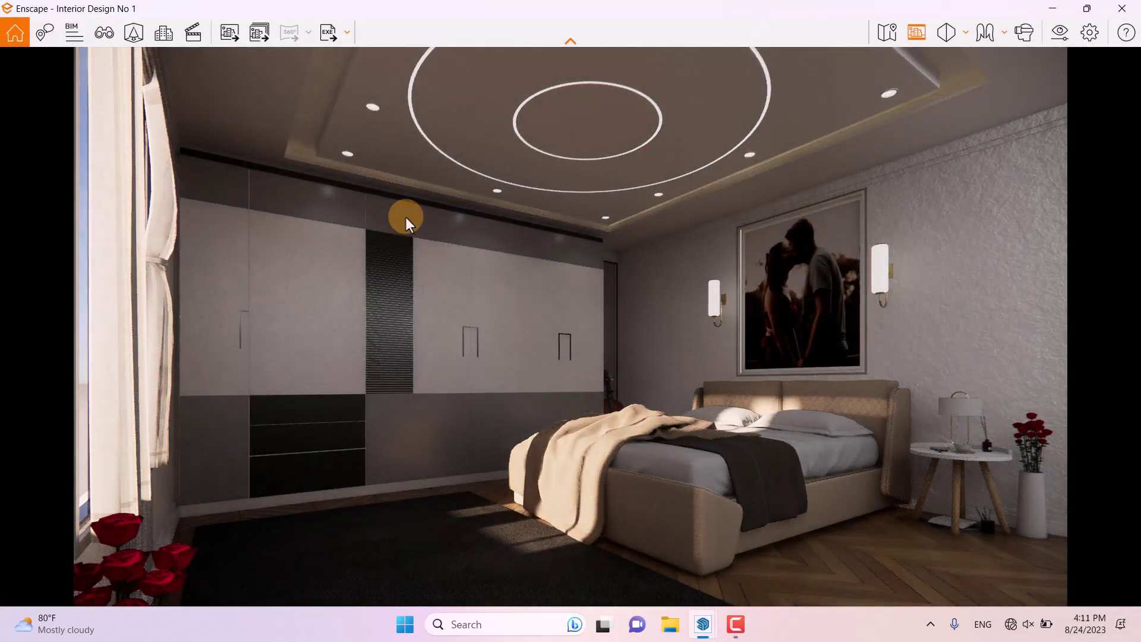
{"action": "left_click_drag", "start_coordinate": [522, 7], "coordinate": [1138, 178]}
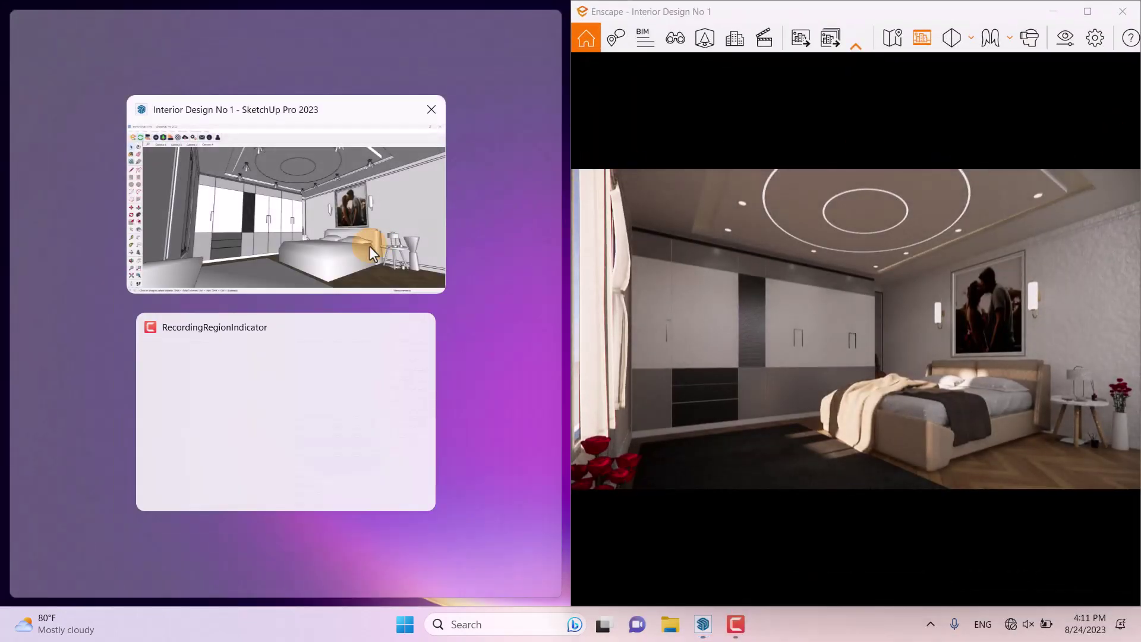
{"action": "left_click", "coordinate": [369, 247]}
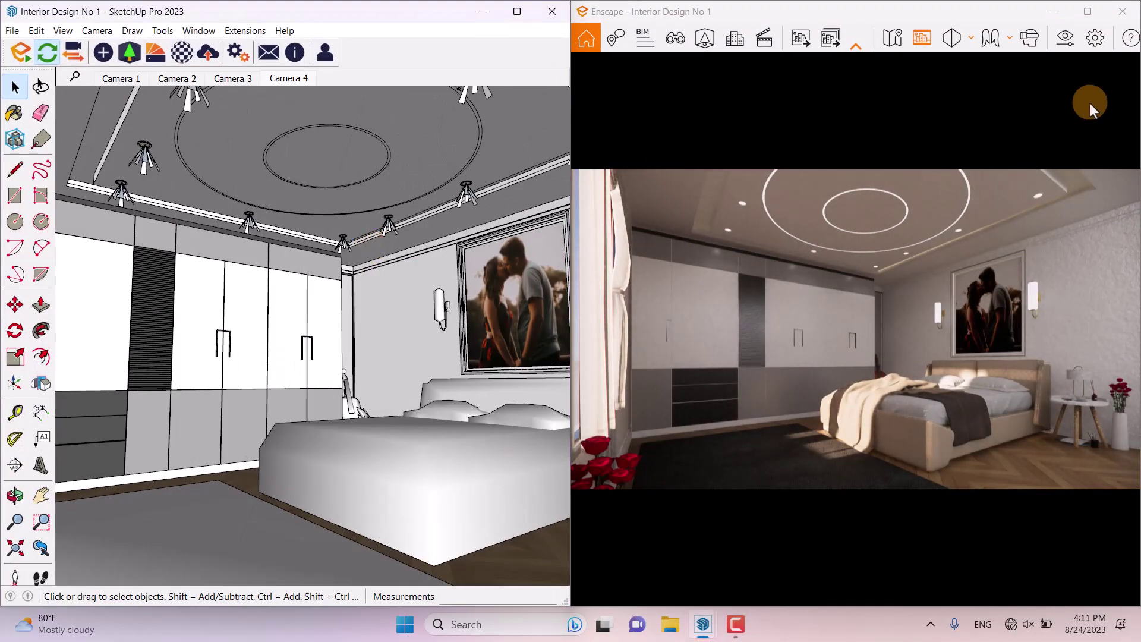
Review the main camera settings and the image corrections in Enscape's Visual Settings
{"action": "left_click", "coordinate": [1066, 38]}
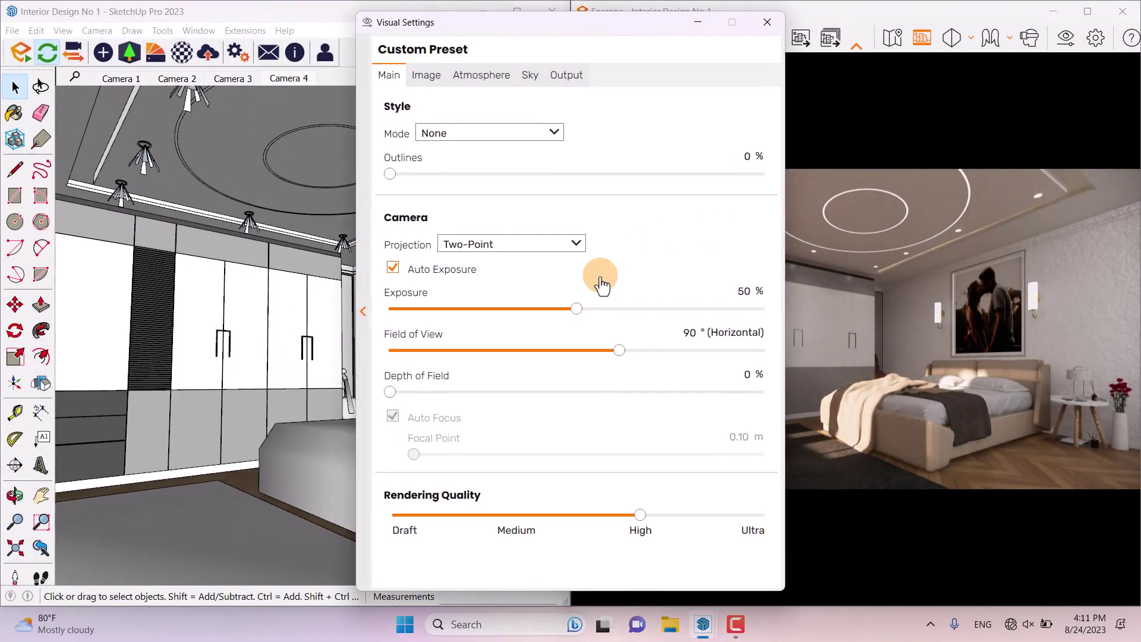
{"action": "left_click", "coordinate": [429, 75]}
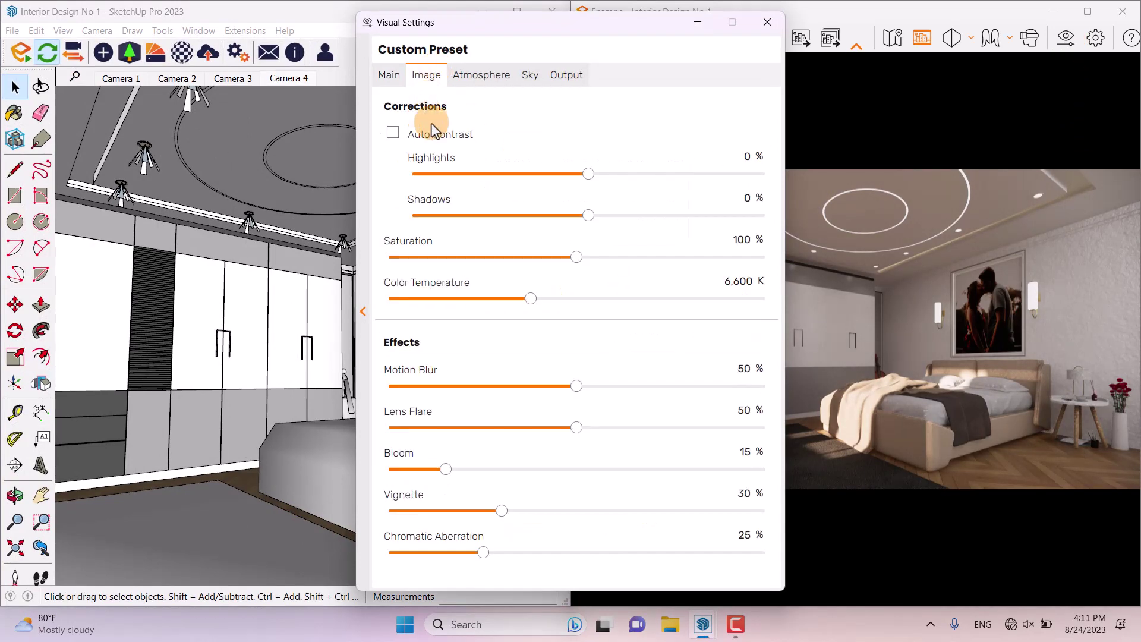
{"action": "left_click", "coordinate": [767, 22]}
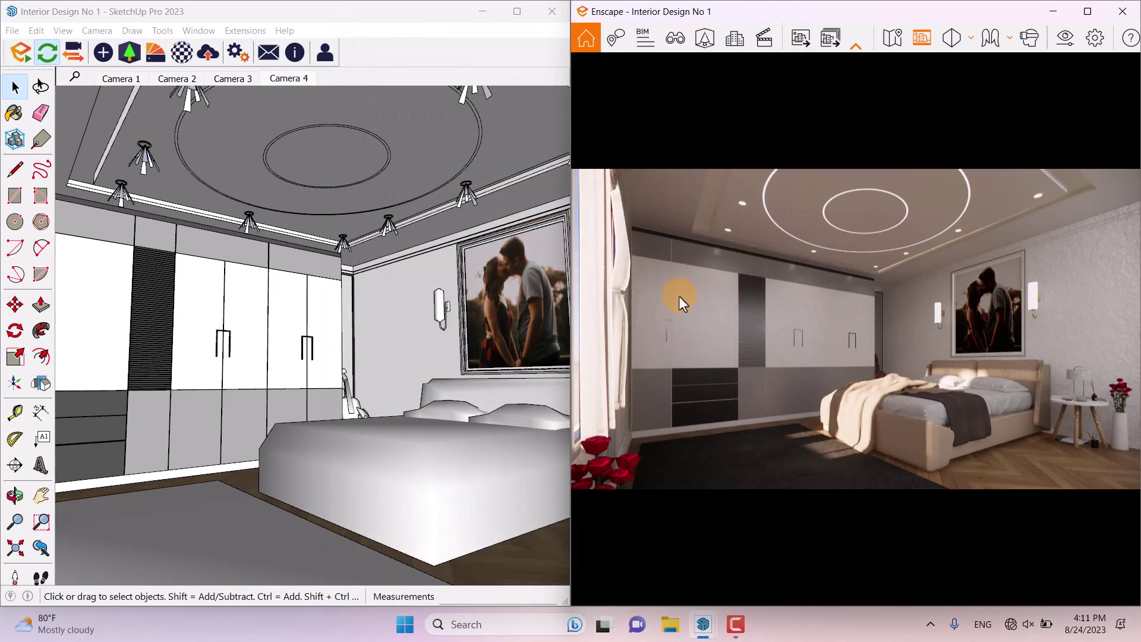
Set the luminous intensity of the IES ceiling light near the couple's picture to 34,000 cd
{"action": "scroll", "coordinate": [482, 88], "scroll_direction": "up", "scroll_amount": 3}
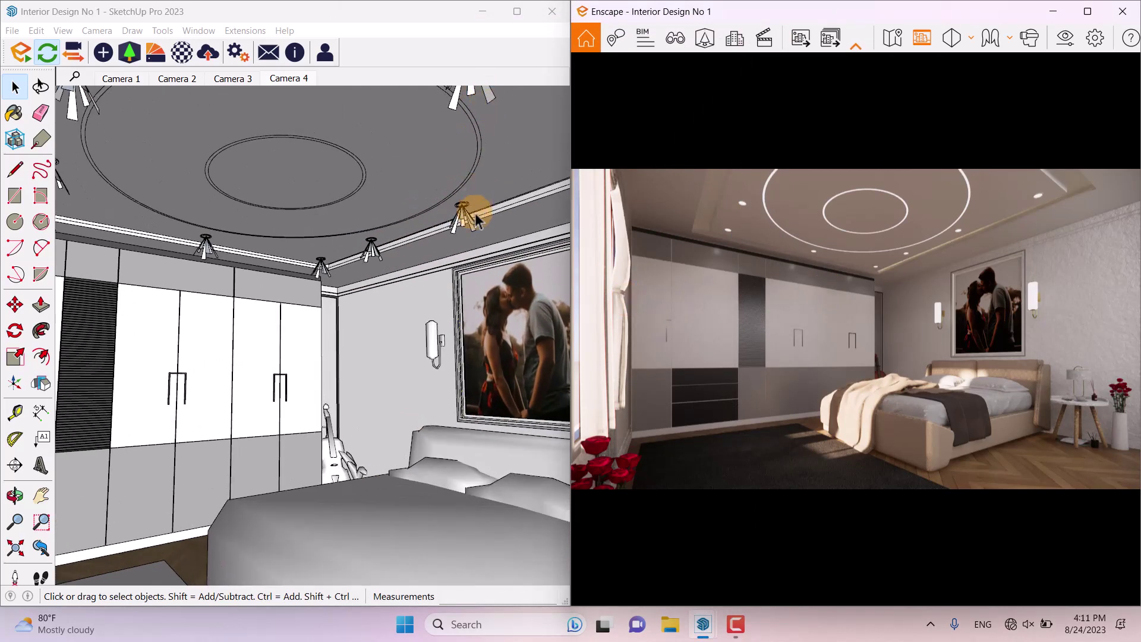
{"action": "left_click", "coordinate": [467, 223]}
{"action": "scroll", "coordinate": [466, 223], "scroll_direction": "up", "scroll_amount": 3}
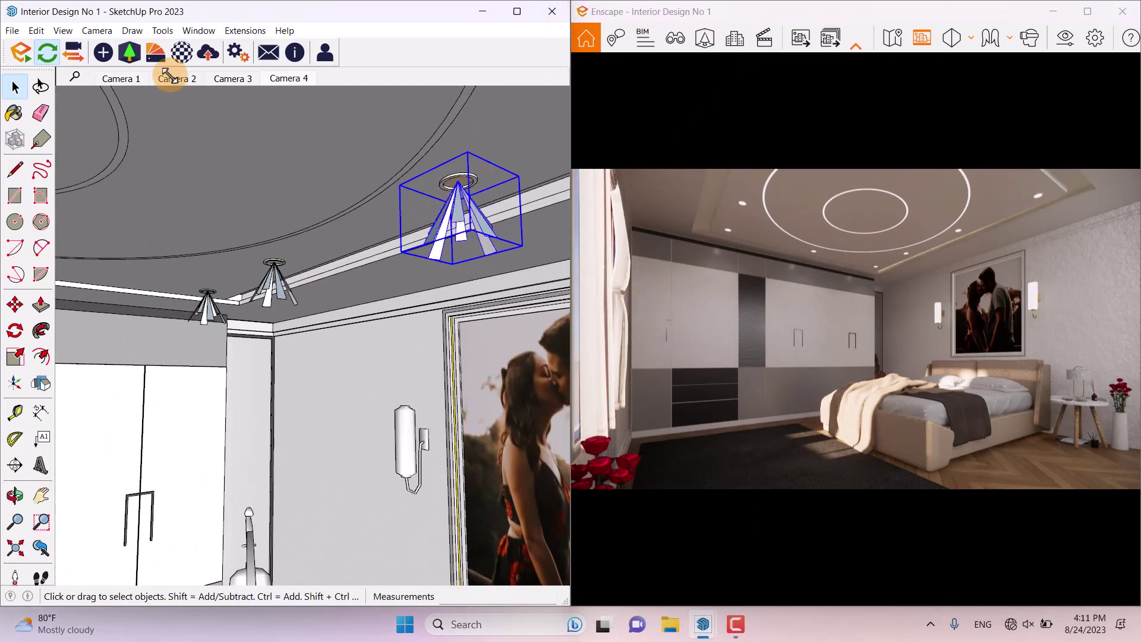
{"action": "left_click", "coordinate": [102, 55]}
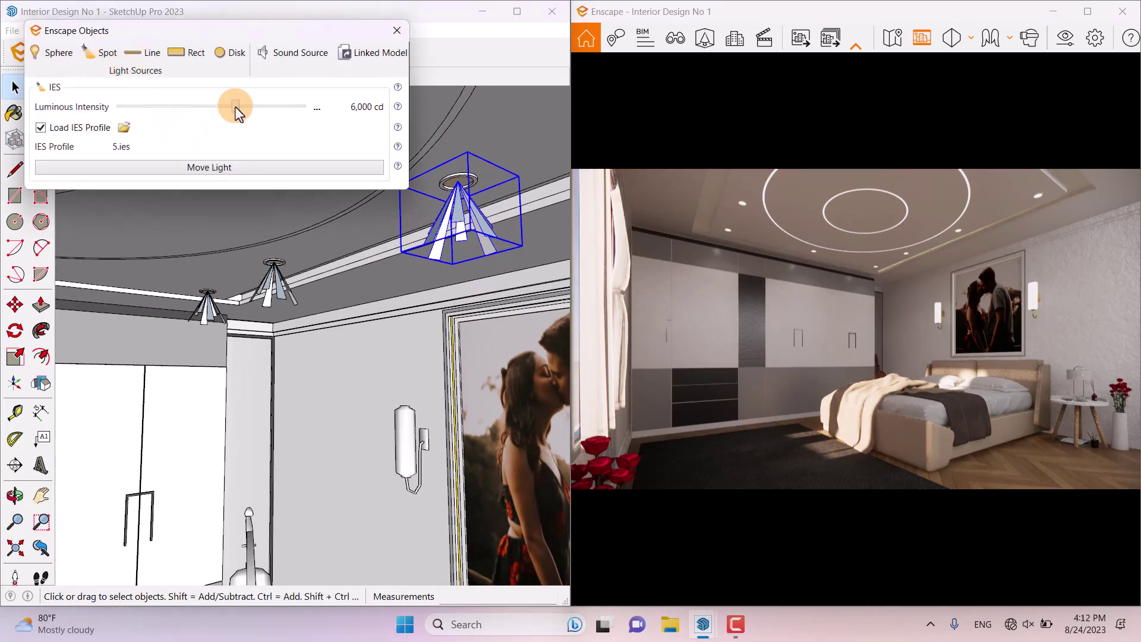
{"action": "left_click_drag", "start_coordinate": [237, 107], "coordinate": [262, 107]}
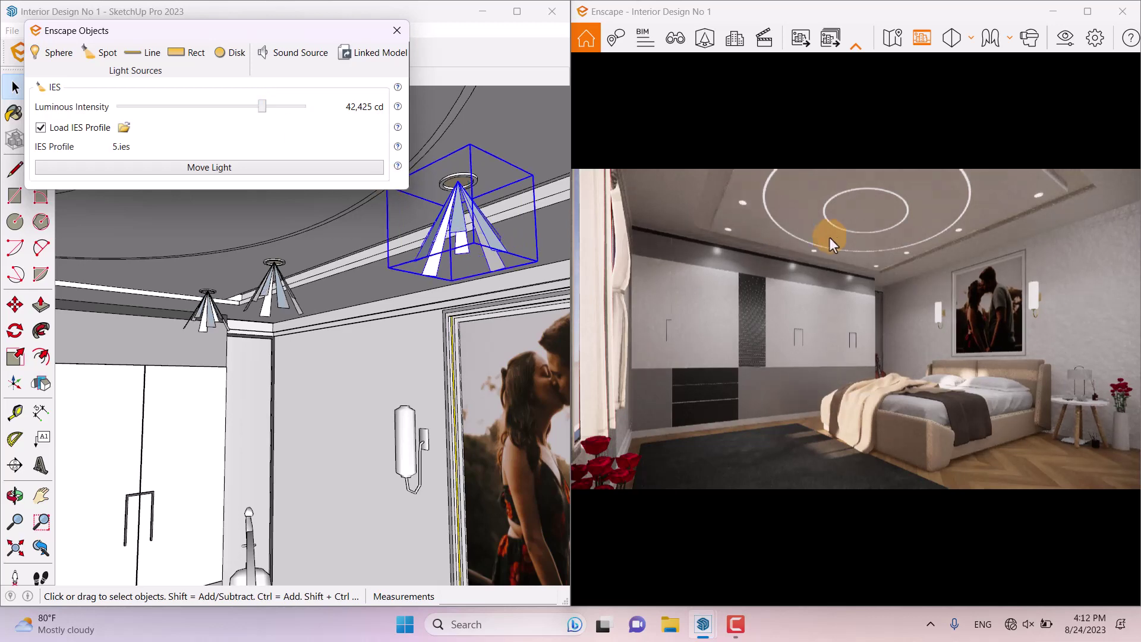
{"action": "right_click", "coordinate": [324, 107]}
{"action": "left_click", "coordinate": [329, 138]}
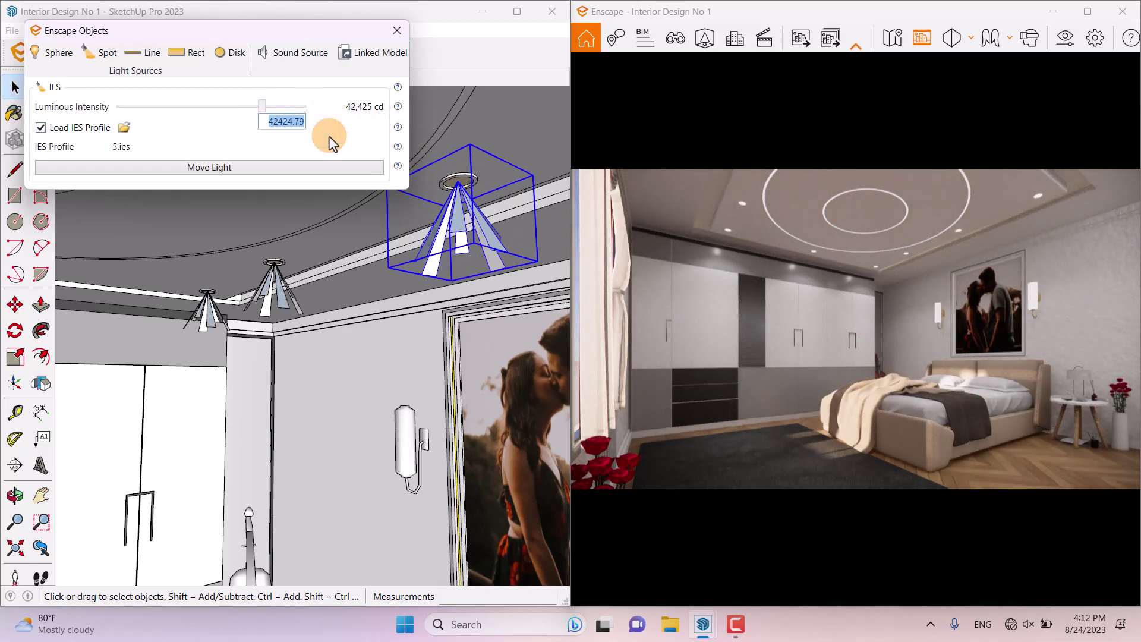
{"action": "type", "text": "34000"}
{"action": "key", "text": "Return"}
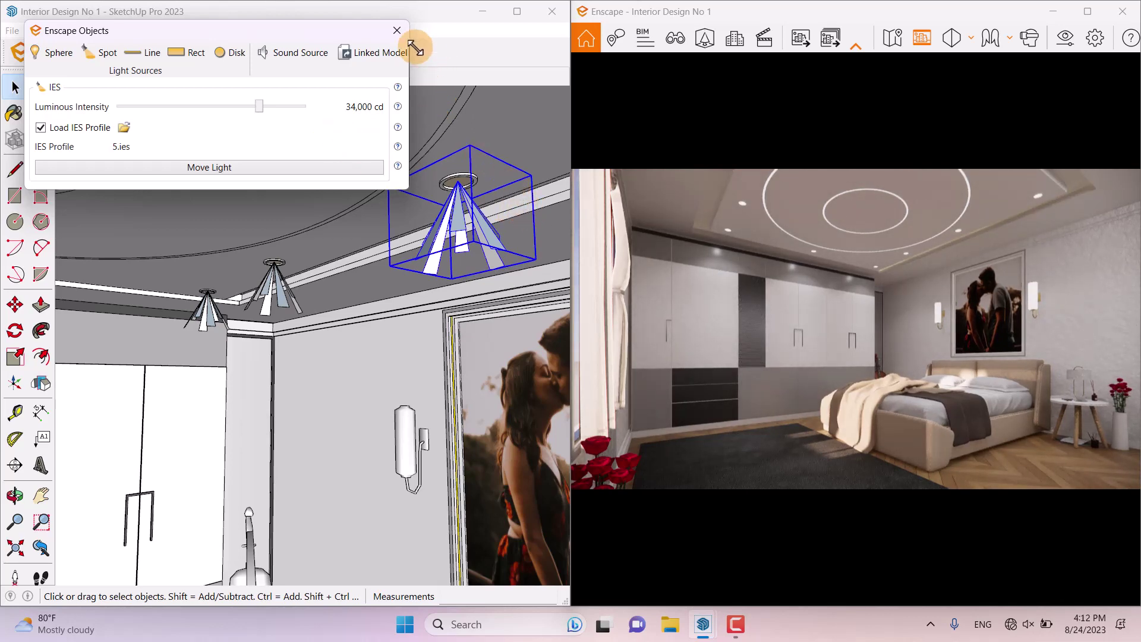
{"action": "left_click", "coordinate": [397, 30]}
Deselect the light, inspect the render at full window size and restore the side-by-side layout
{"action": "left_click", "coordinate": [523, 131]}
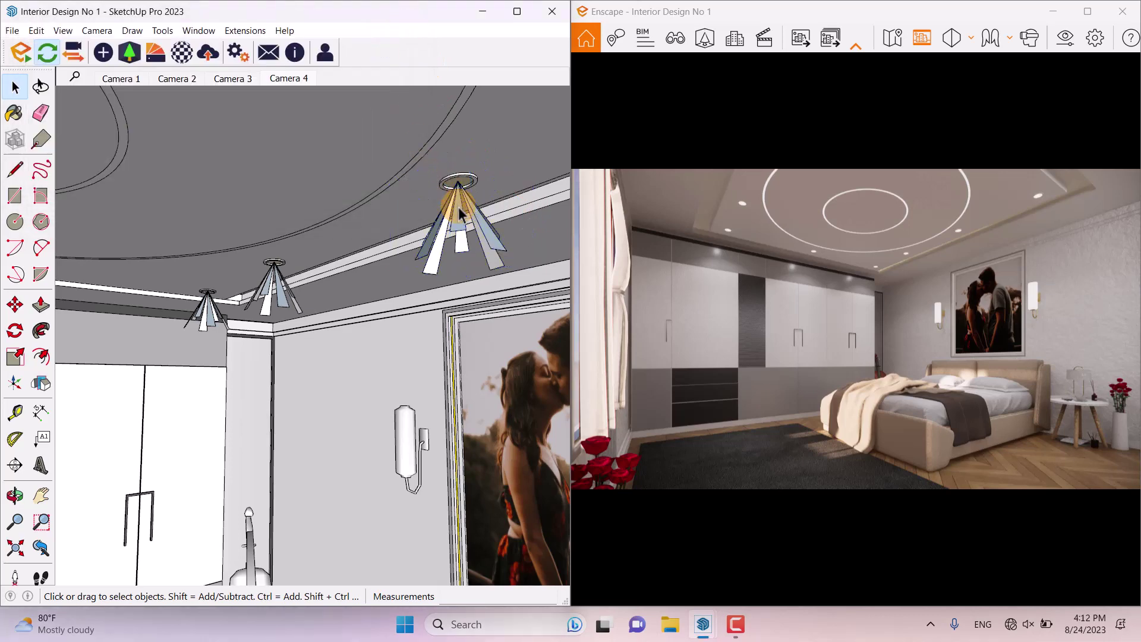
{"action": "left_click", "coordinate": [1087, 12]}
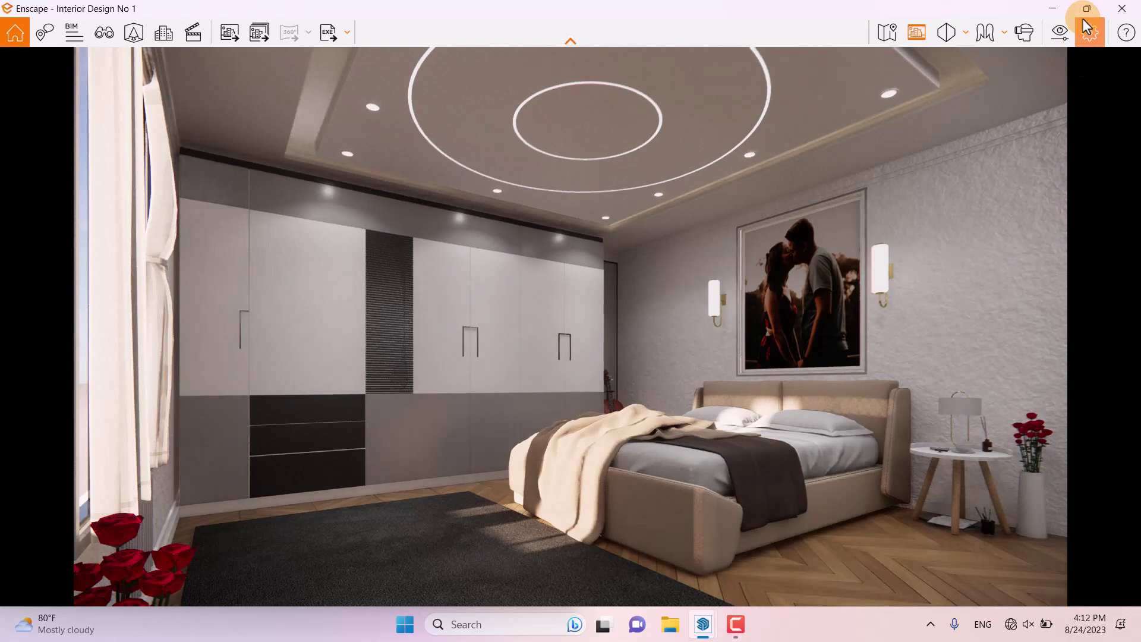
{"action": "left_click_drag", "start_coordinate": [1064, 9], "coordinate": [1140, 179]}
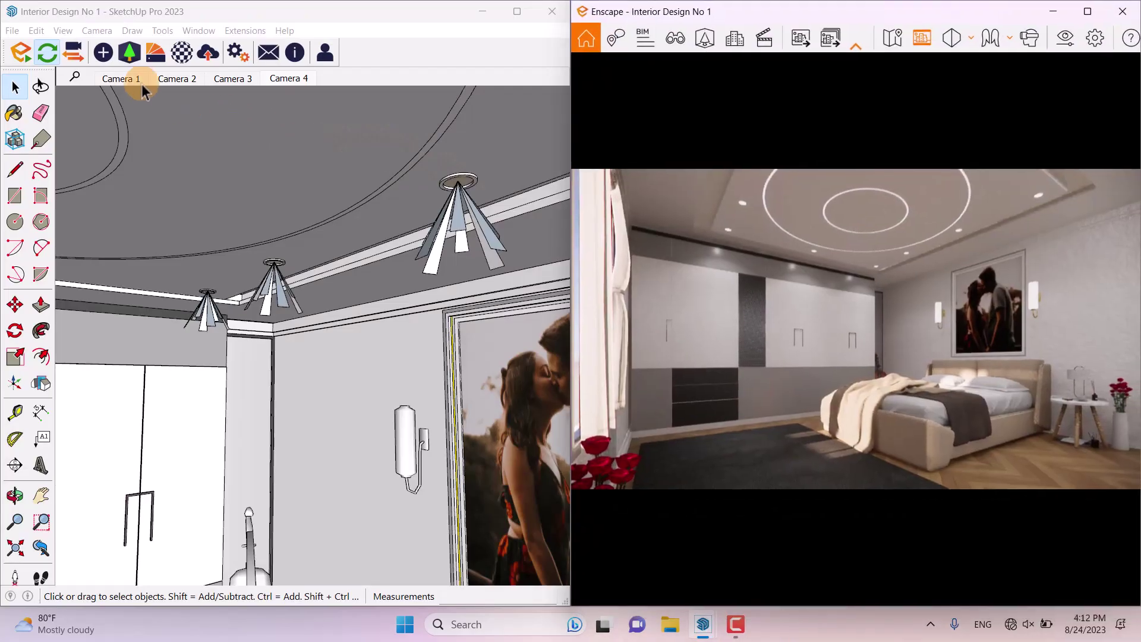
Set both the self-illumination colour and the albedo colour of the Light Circle material to #F5DEB3
{"action": "left_click", "coordinate": [182, 52]}
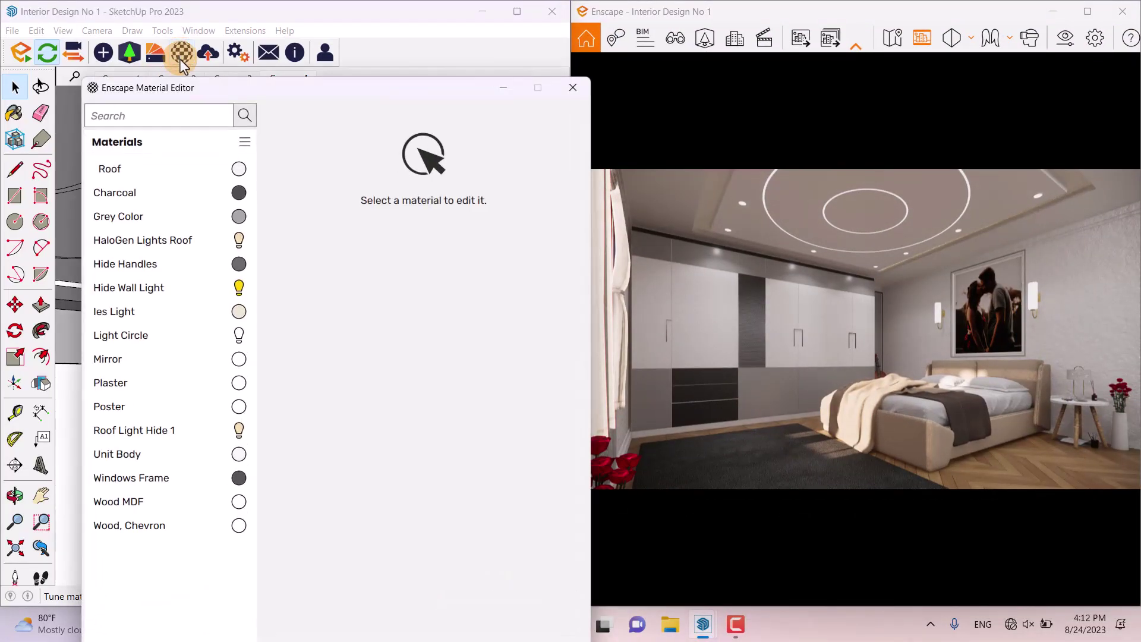
{"action": "left_click", "coordinate": [130, 345]}
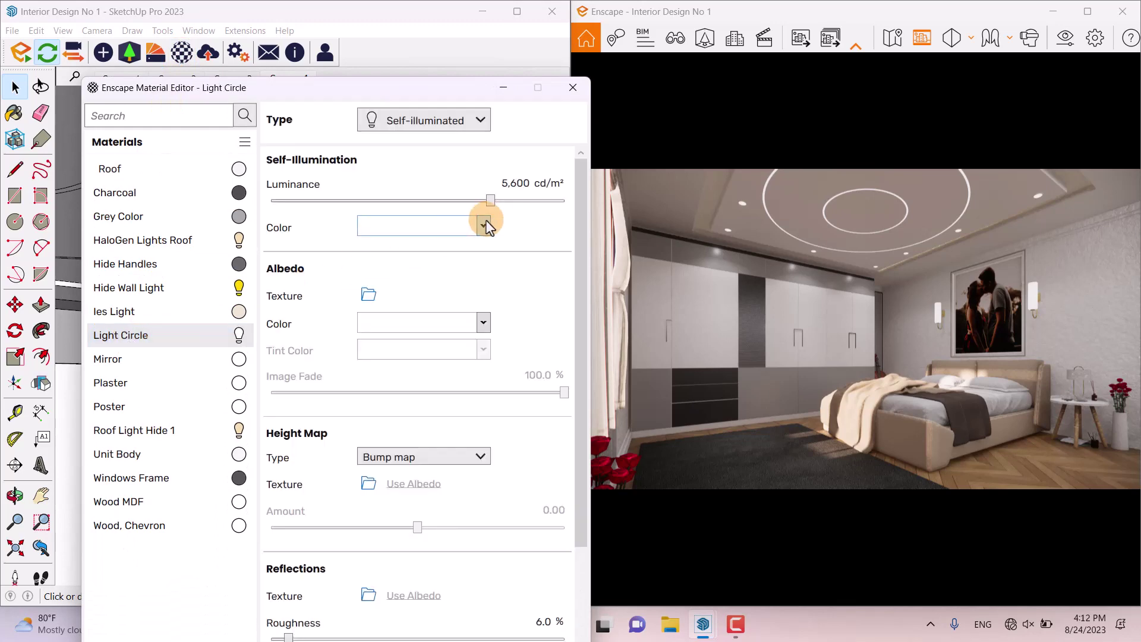
{"action": "left_click", "coordinate": [485, 226]}
{"action": "left_click", "coordinate": [461, 252]}
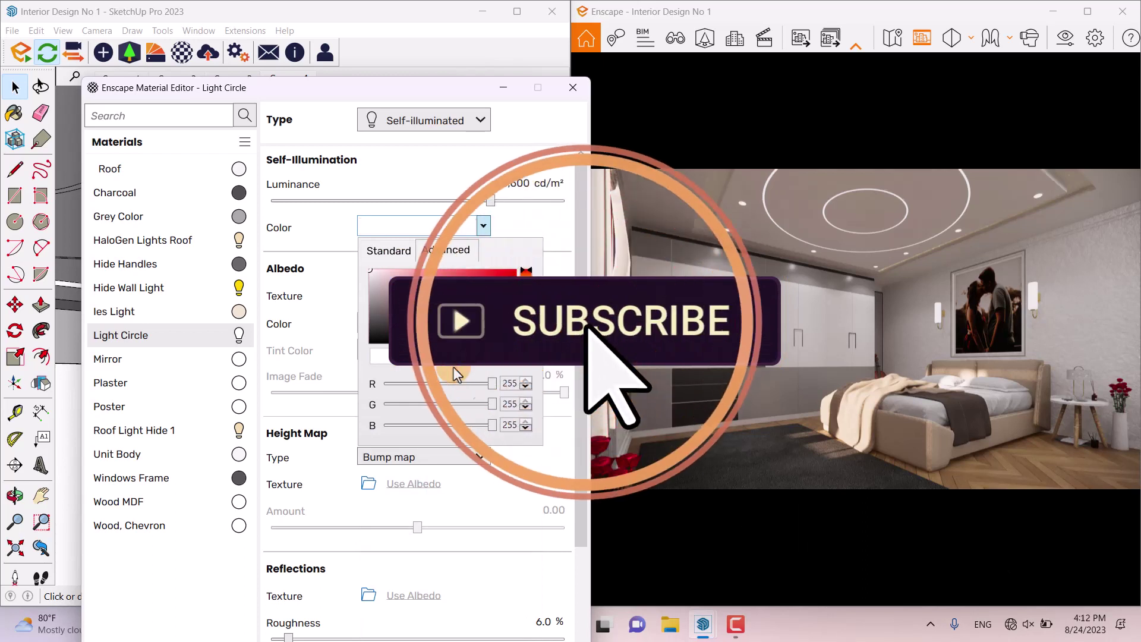
{"action": "left_click", "coordinate": [454, 372]}
{"action": "left_click", "coordinate": [516, 232]}
{"action": "left_click", "coordinate": [483, 323]}
{"action": "left_click", "coordinate": [446, 17]}
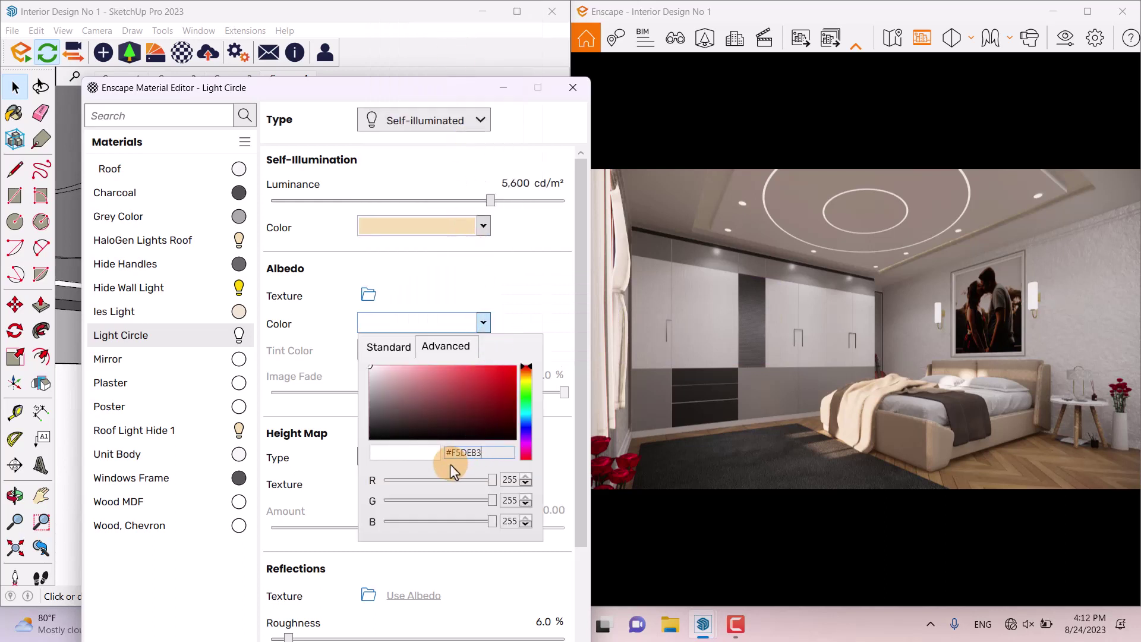
{"action": "key", "text": "Return"}
{"action": "left_click", "coordinate": [532, 296]}
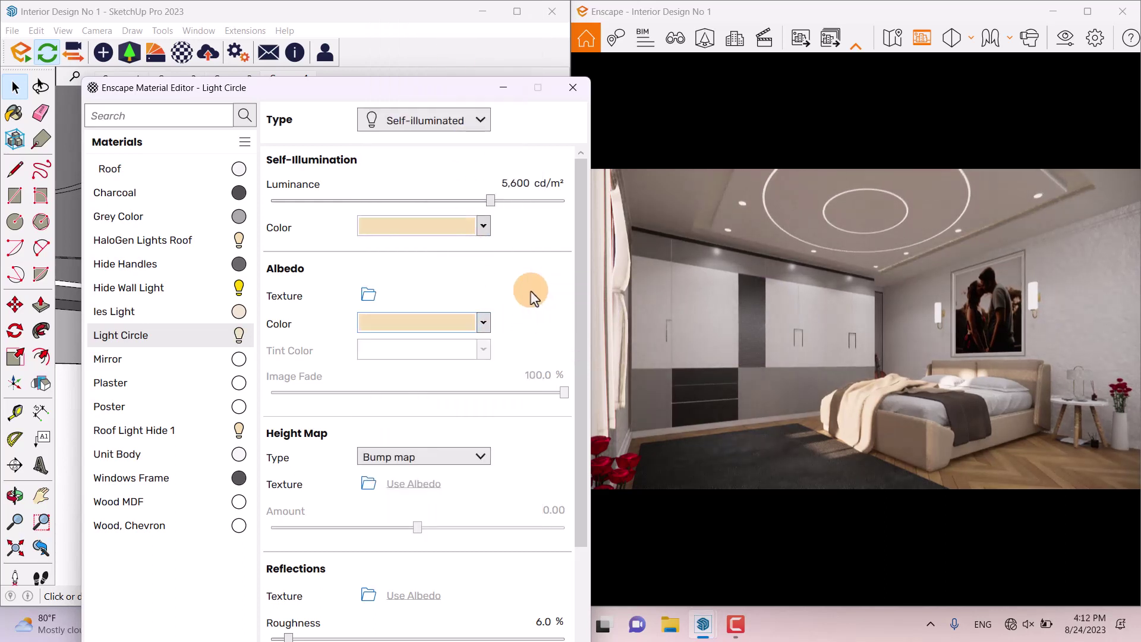
Raise the Light Circle material's luminance to 90,000 cd/m² and close the material editor
{"action": "left_click", "coordinate": [513, 180]}
{"action": "left_click_drag", "start_coordinate": [493, 202], "coordinate": [560, 206]}
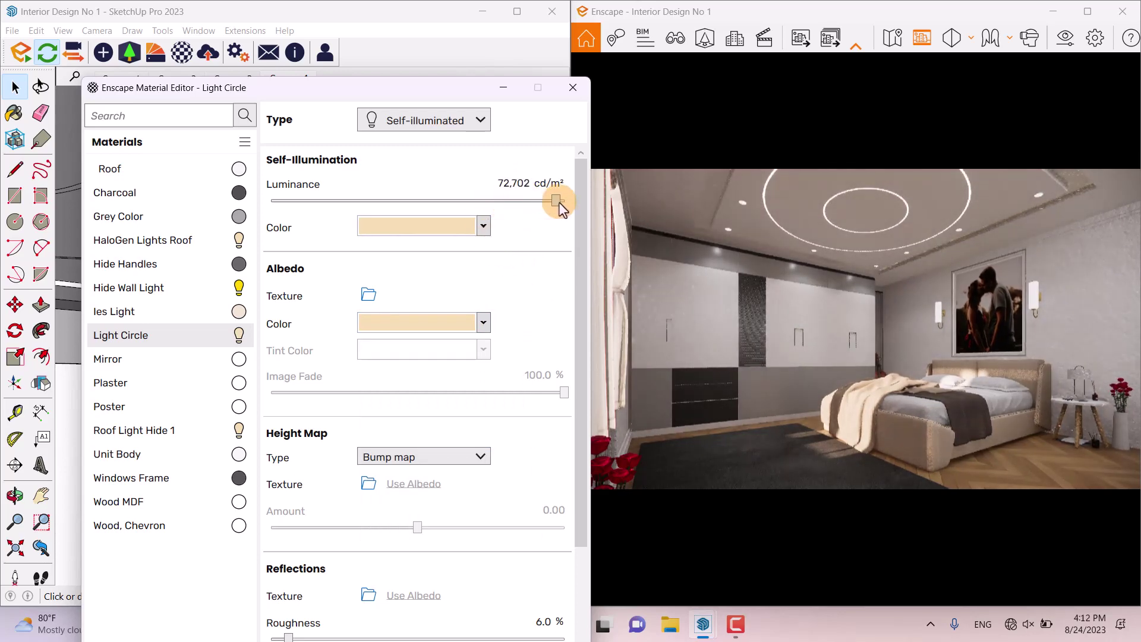
{"action": "left_click", "coordinate": [515, 183]}
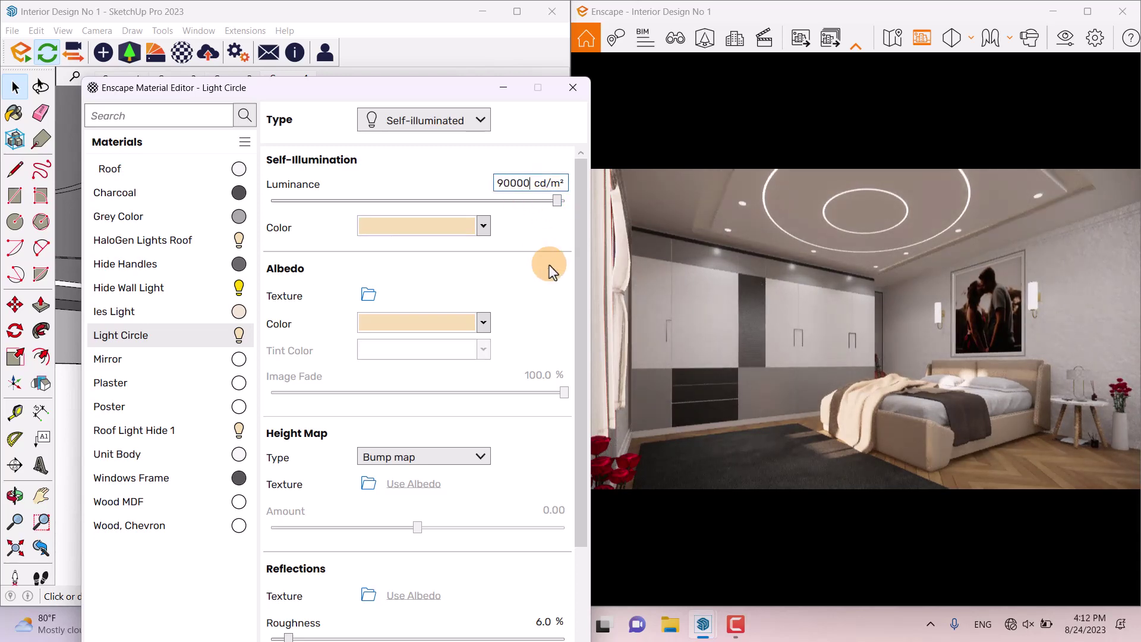
{"action": "key", "text": "Return"}
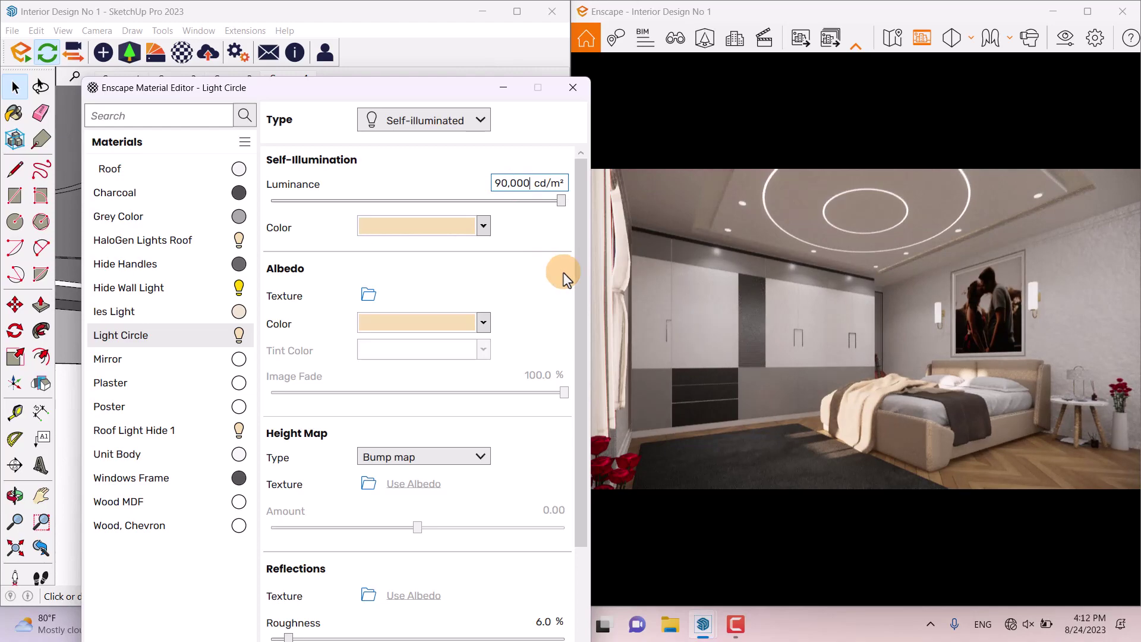
{"action": "left_click", "coordinate": [573, 87]}
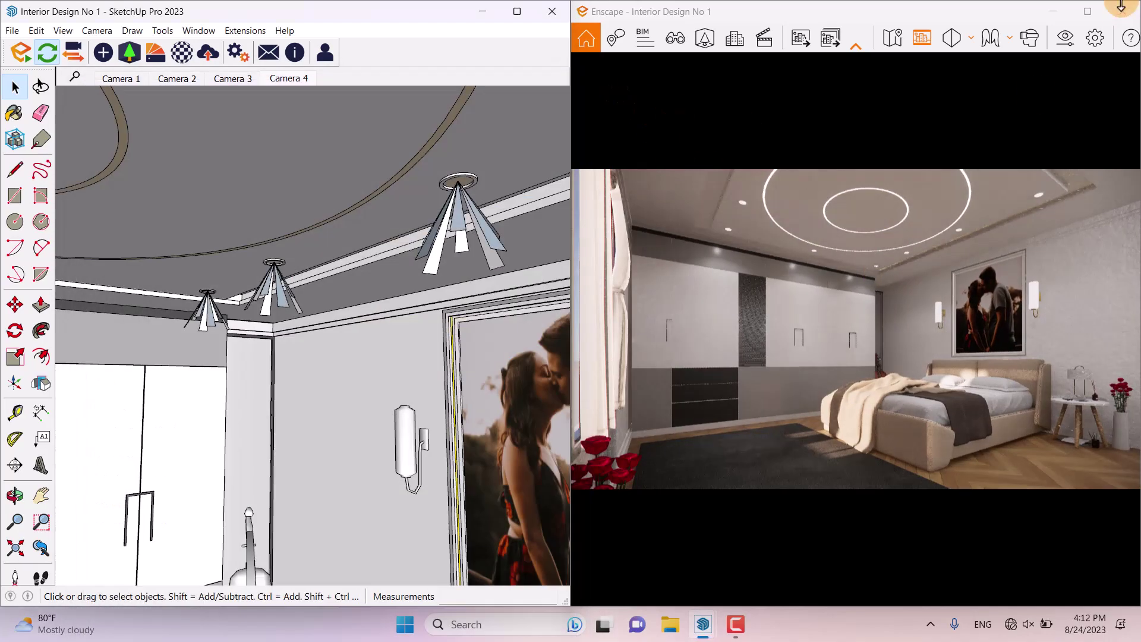
Enlarge the render window and narrow the camera's horizontal field of view to 76° in the visual settings
{"action": "left_click", "coordinate": [1087, 12]}
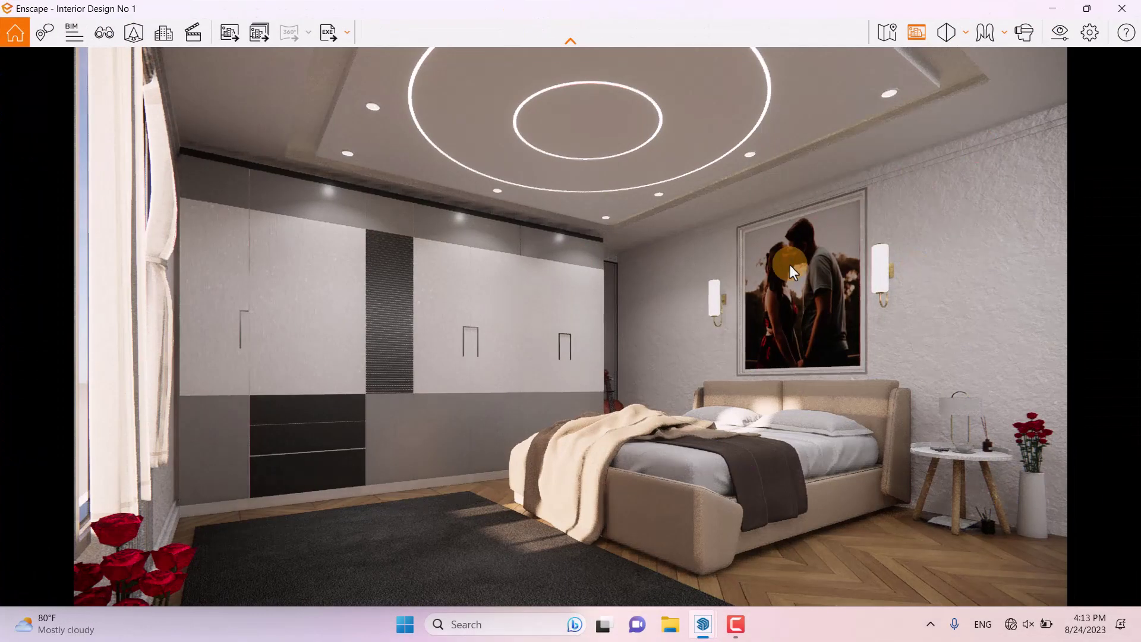
{"action": "left_click", "coordinate": [1061, 33]}
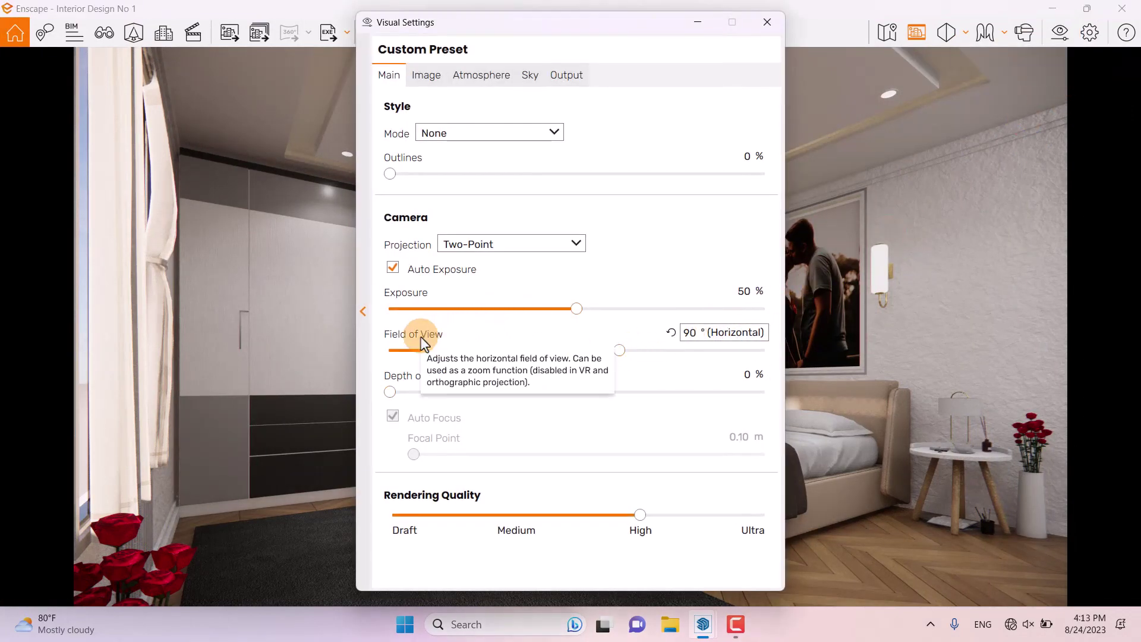
{"action": "left_click_drag", "start_coordinate": [624, 351], "coordinate": [580, 352]}
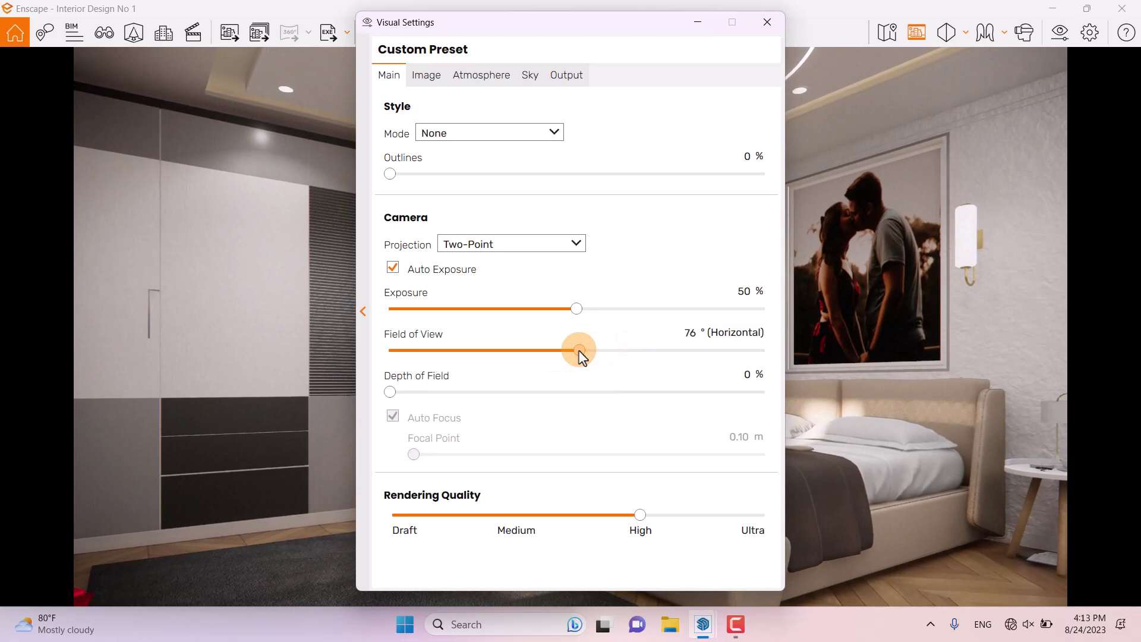
{"action": "left_click", "coordinate": [688, 332]}
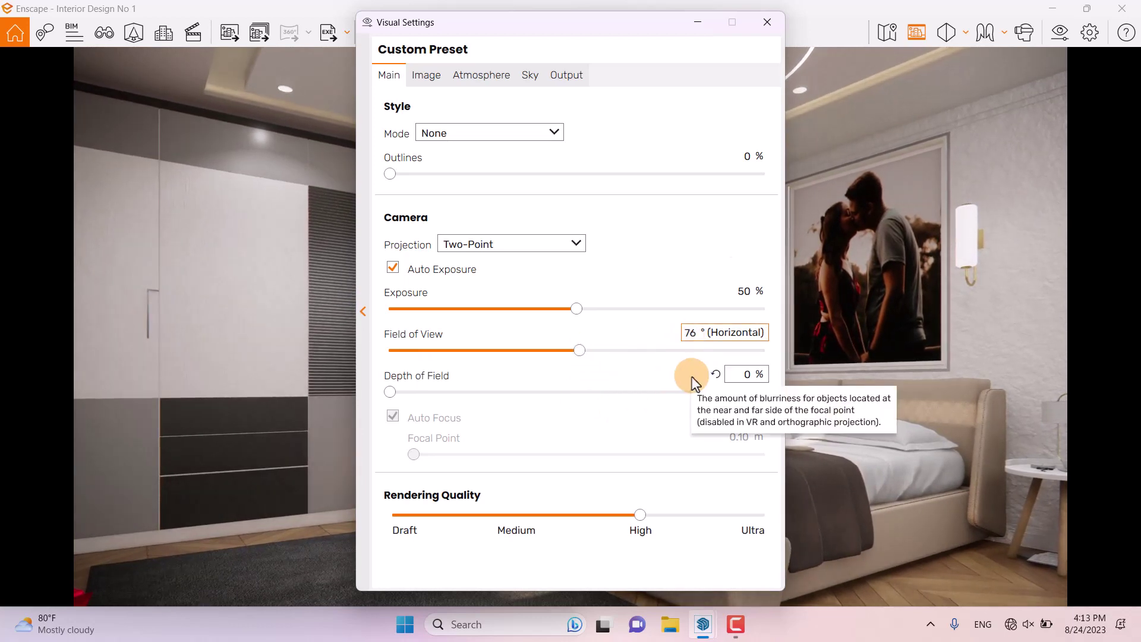
{"action": "left_click", "coordinate": [765, 24]}
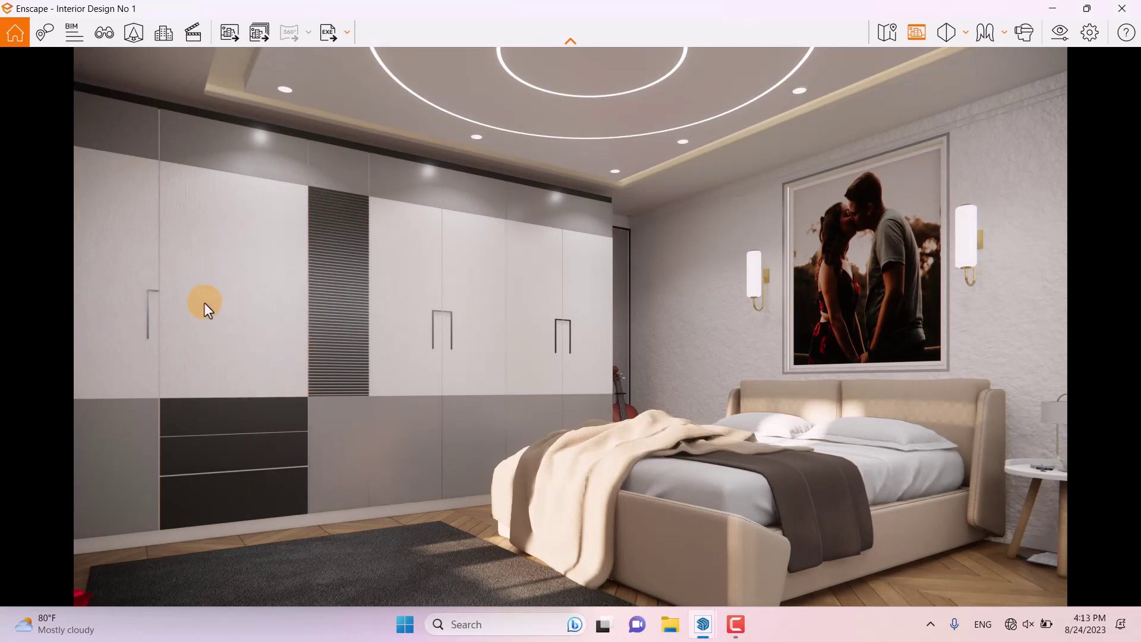
Remove the height map texture from the Wood MDF material and check the wardrobe fronts in the full-size render
{"action": "mouse_move", "coordinate": [667, 5]}
{"action": "left_mouse_down"}
{"action": "mouse_move", "coordinate": [951, 223]}
{"action": "mouse_move", "coordinate": [1138, 237]}
{"action": "left_mouse_up"}
{"action": "left_click", "coordinate": [264, 196]}
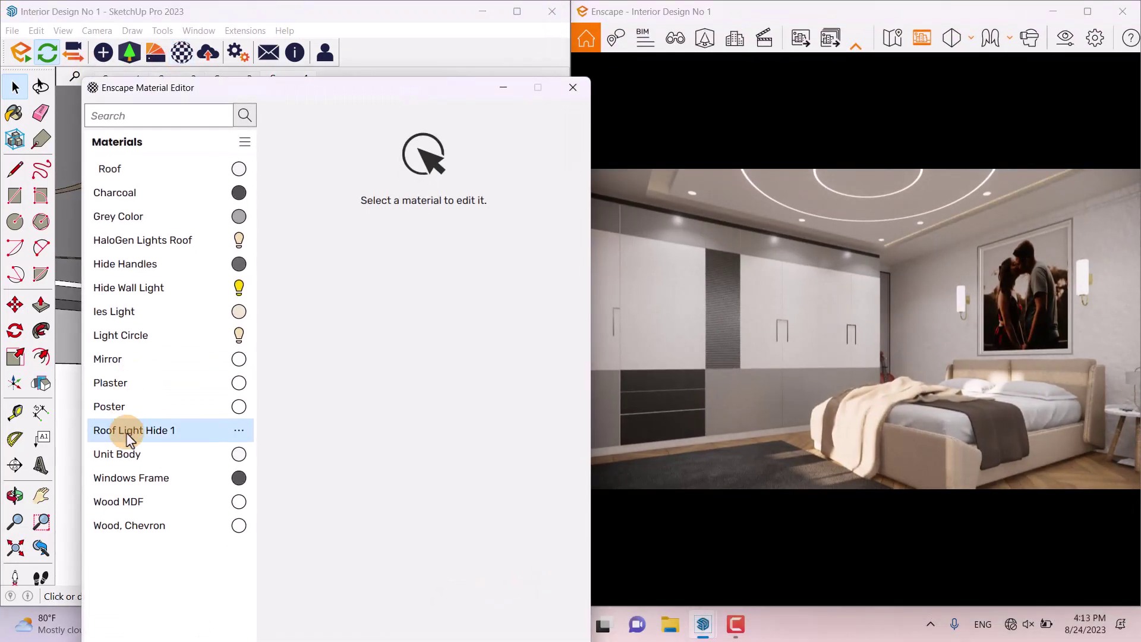
{"action": "left_click", "coordinate": [125, 501]}
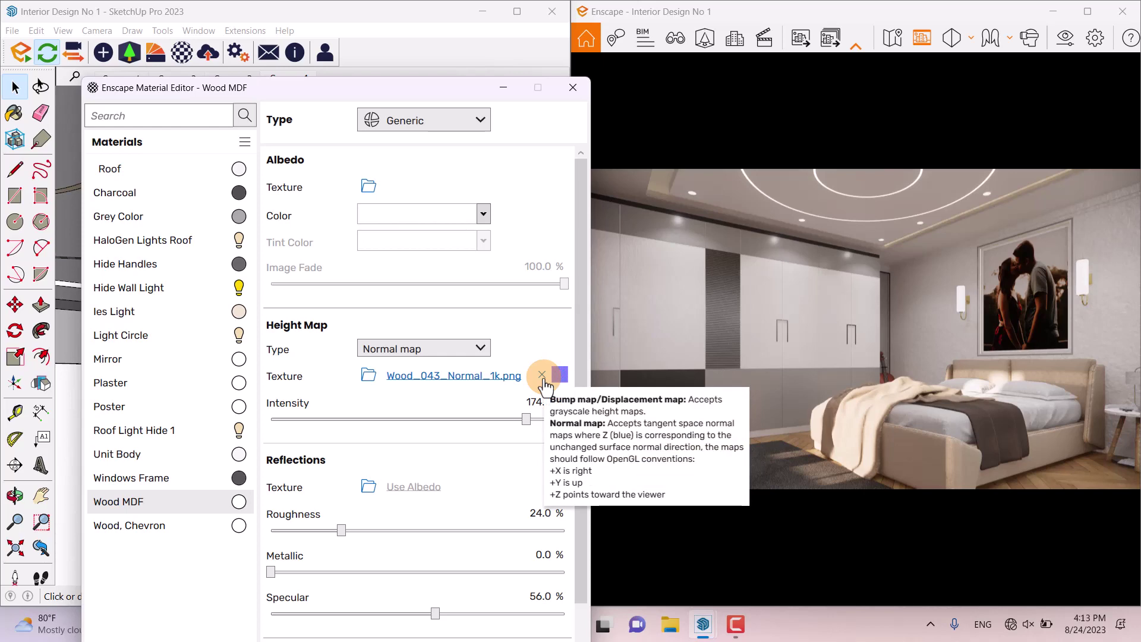
{"action": "left_click", "coordinate": [542, 376]}
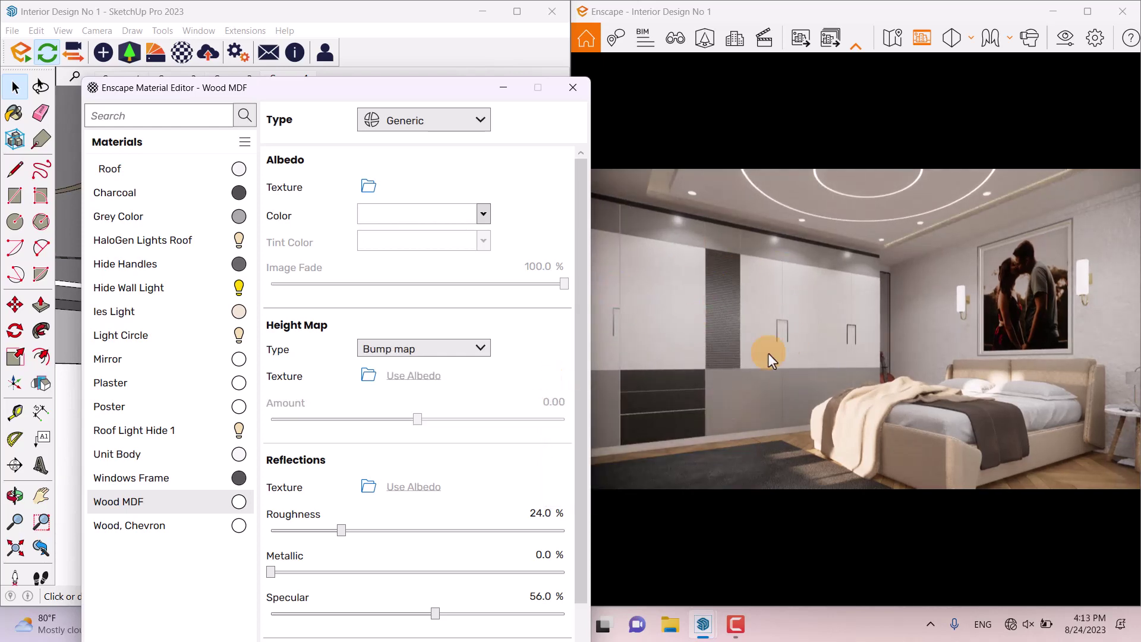
{"action": "left_click", "coordinate": [573, 87]}
{"action": "left_click", "coordinate": [1088, 12]}
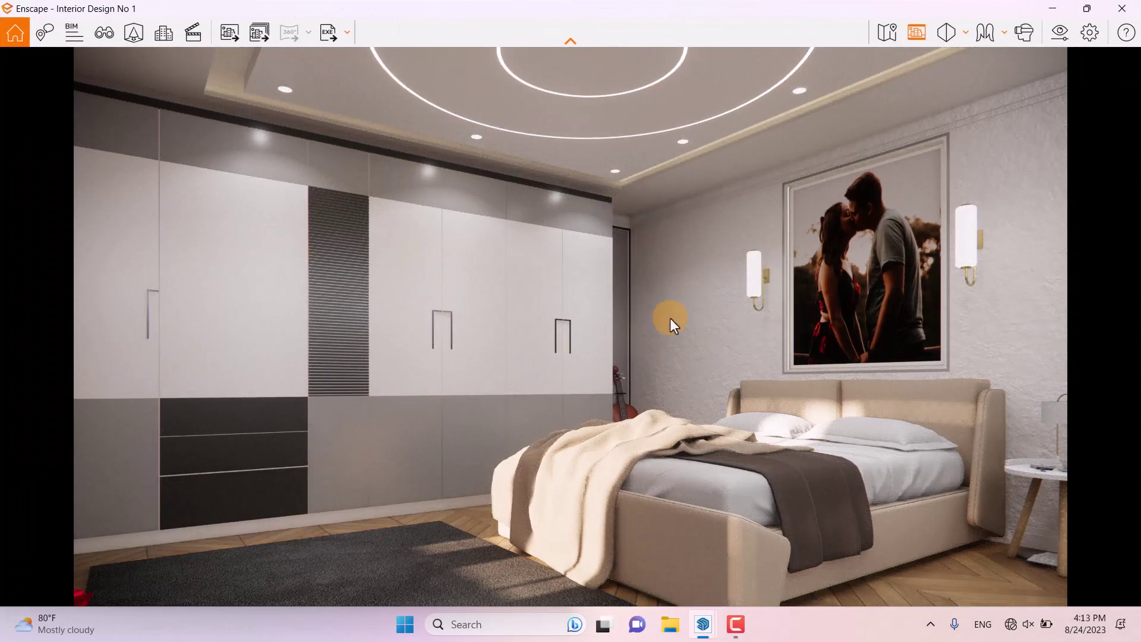
{"action": "left_click_drag", "start_coordinate": [856, 7], "coordinate": [1139, 154]}
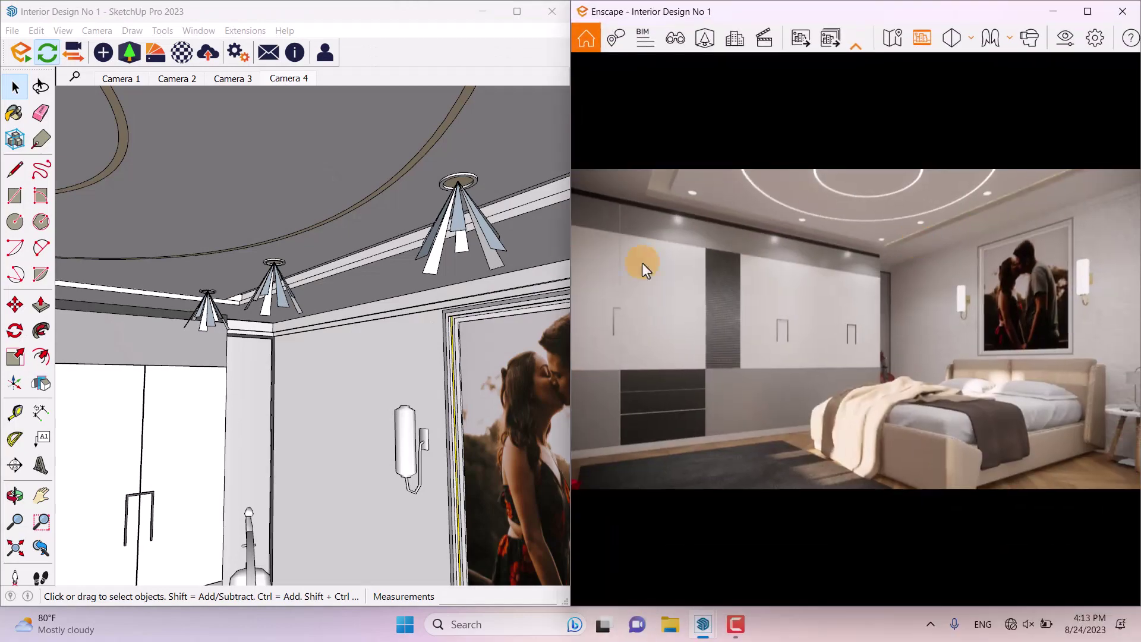
Move the tall vase beside the nightstand about 59.13 cm across the floor, out in front of the table
{"action": "mouse_move", "coordinate": [352, 287]}
{"action": "middle_mouse_down"}
{"action": "mouse_move", "coordinate": [394, 361]}
{"action": "mouse_move", "coordinate": [364, 364]}
{"action": "mouse_move", "coordinate": [295, 268]}
{"action": "mouse_move", "coordinate": [261, 336]}
{"action": "mouse_move", "coordinate": [362, 341]}
{"action": "middle_mouse_up"}
{"action": "key", "text": "space"}
{"action": "left_click", "coordinate": [365, 344]}
{"action": "left_click", "coordinate": [15, 305]}
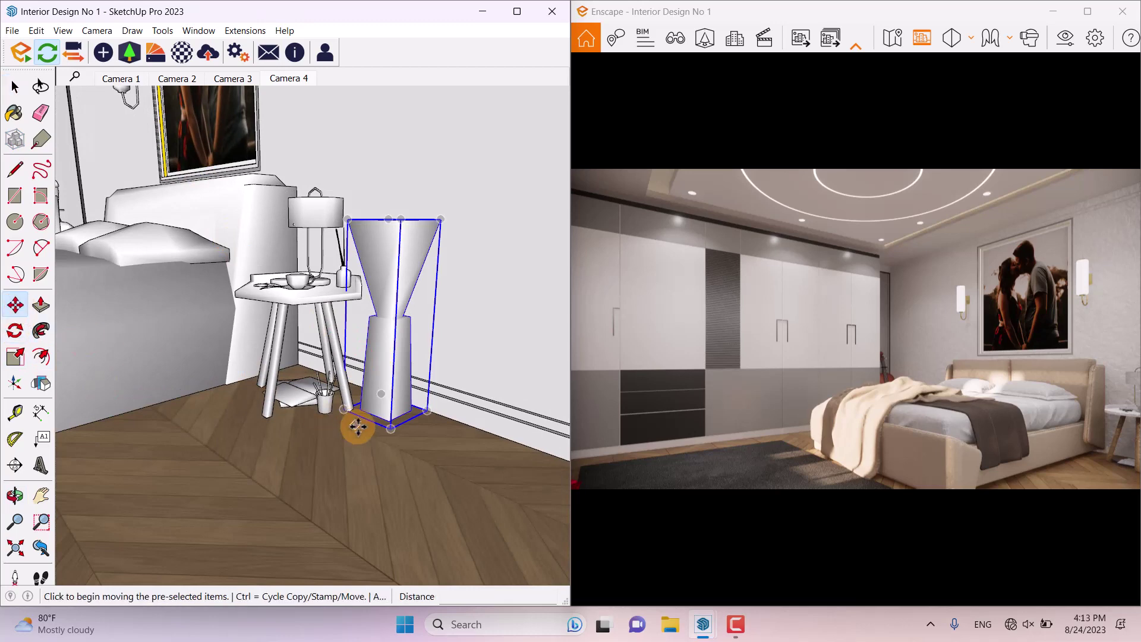
{"action": "left_click", "coordinate": [388, 427]}
{"action": "left_click", "coordinate": [253, 472]}
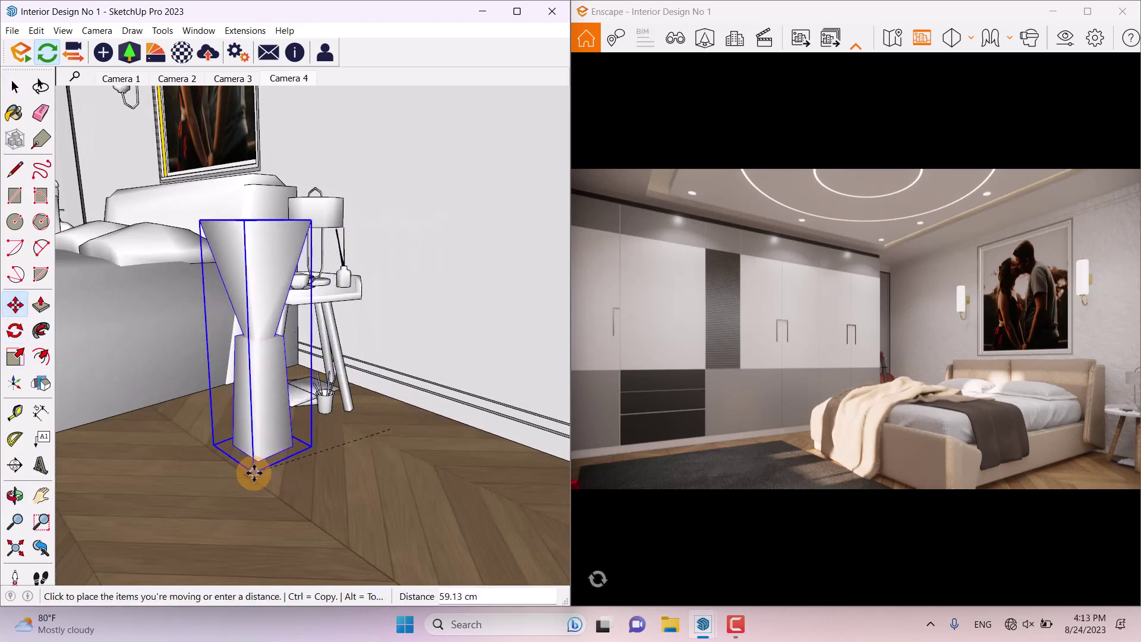
{"action": "left_click", "coordinate": [254, 472]}
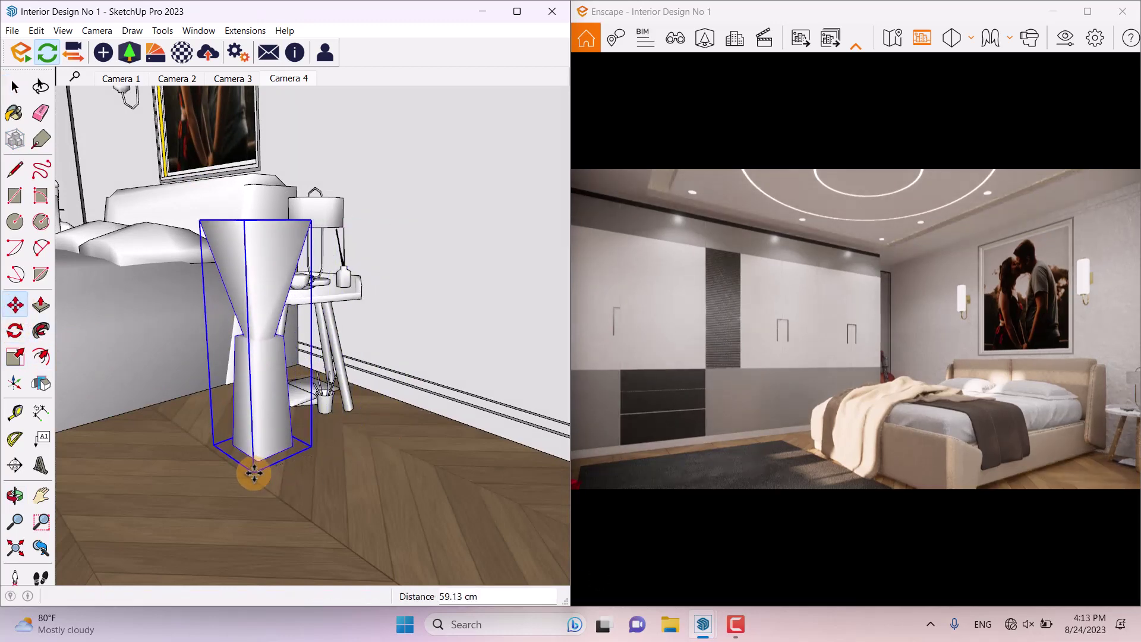
Shift the nightstand vase about 14.96 cm along the green axis towards the bed, and move it back about 3.53 cm
{"action": "middle_click_drag", "start_coordinate": [258, 483], "coordinate": [529, 486]}
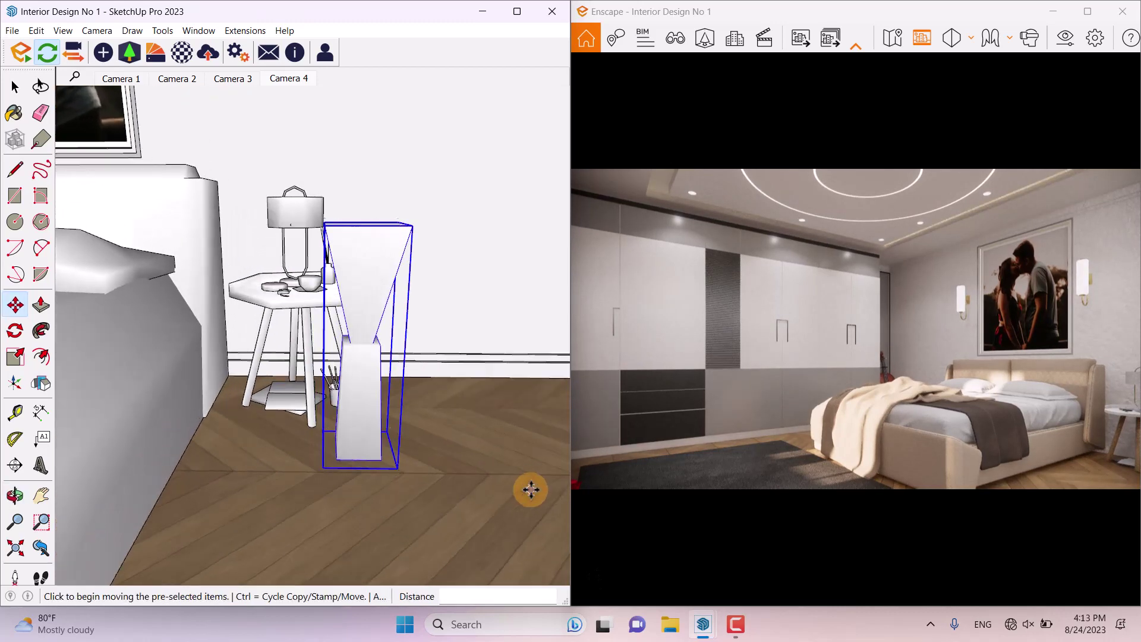
{"action": "left_click", "coordinate": [416, 476]}
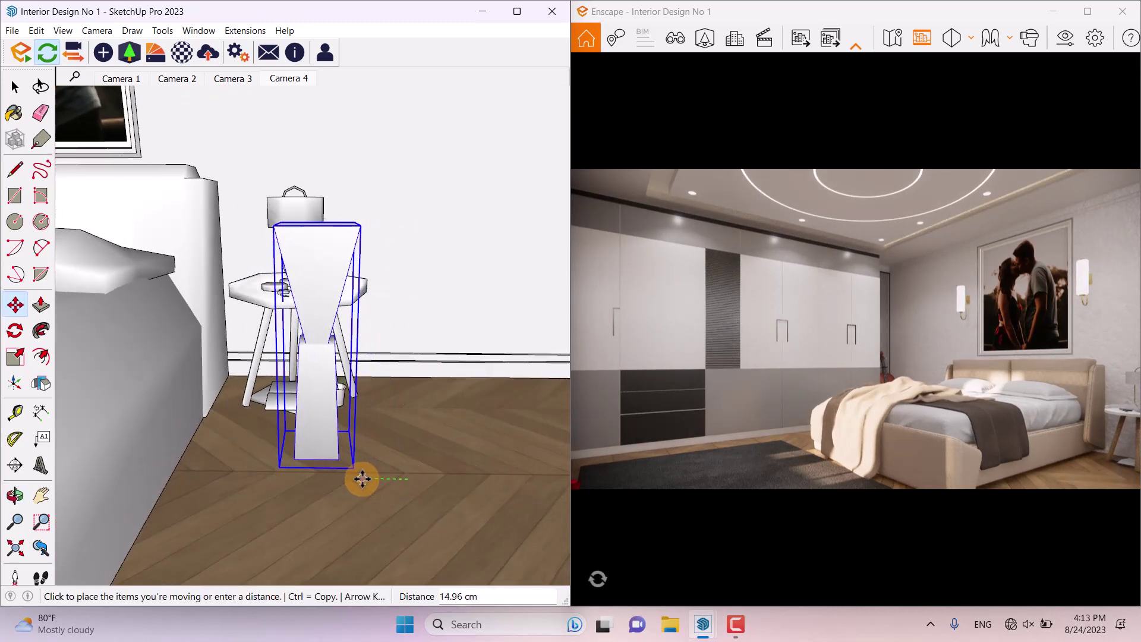
{"action": "left_click", "coordinate": [362, 479]}
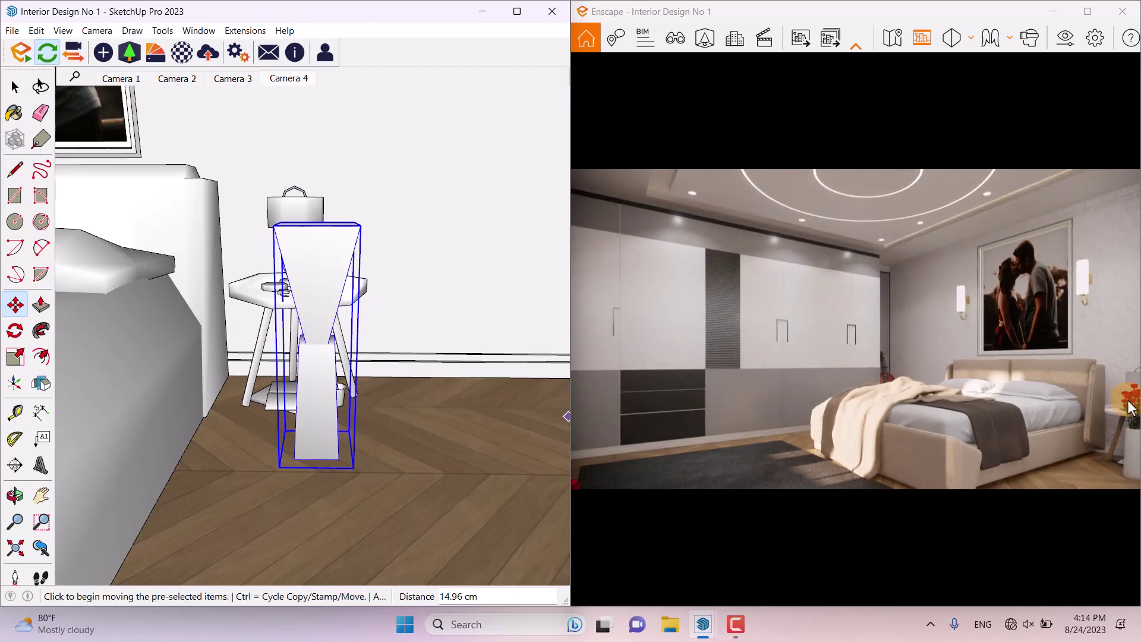
{"action": "left_click", "coordinate": [321, 492]}
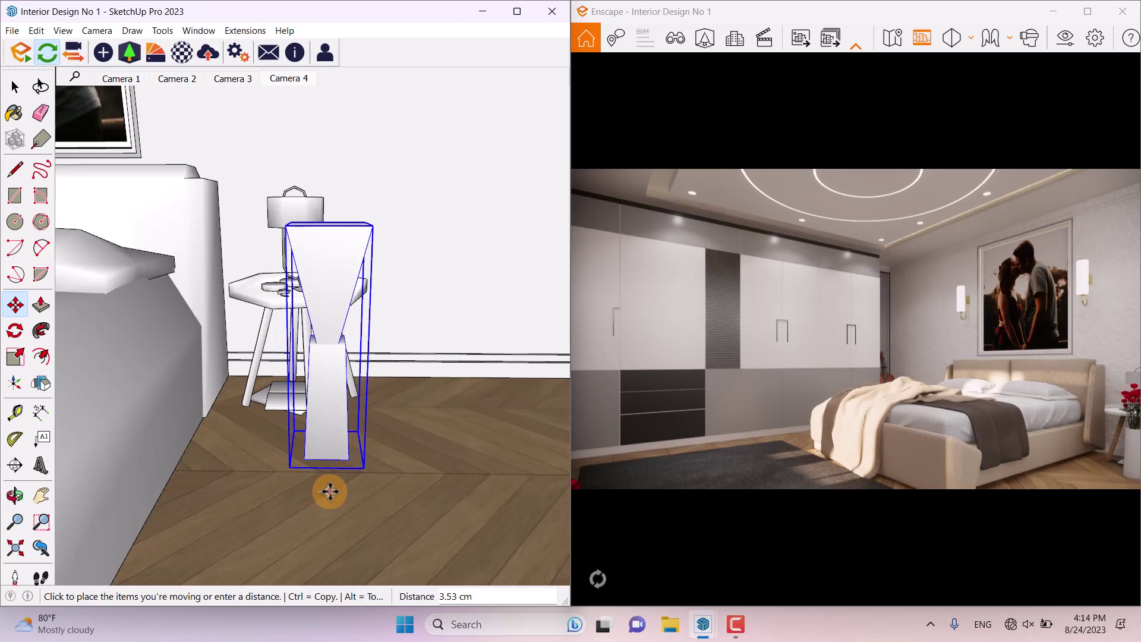
{"action": "left_click", "coordinate": [329, 486]}
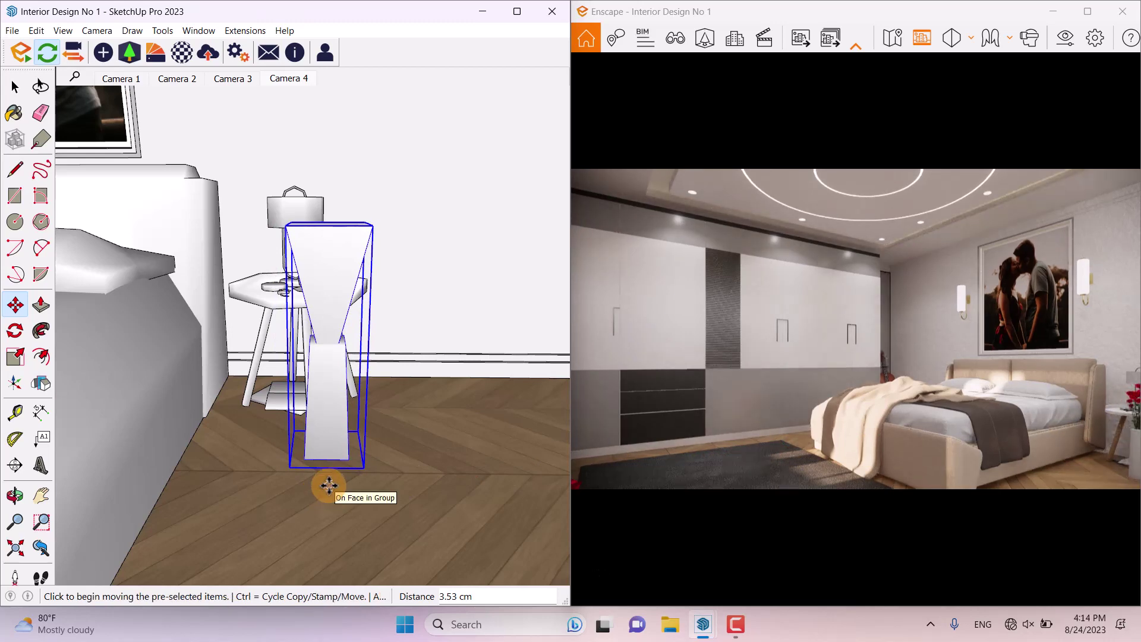
Move the other vase, standing by the wall near the rug, about 52.05 cm along the green axis onto the rug's corner
{"action": "key", "text": "space"}
{"action": "middle_click_drag", "start_coordinate": [400, 410], "coordinate": [6, 467]}
{"action": "mouse_move", "coordinate": [204, 407]}
{"action": "middle_mouse_down"}
{"action": "mouse_move", "coordinate": [530, 412]}
{"action": "mouse_move", "coordinate": [291, 445]}
{"action": "mouse_move", "coordinate": [184, 318]}
{"action": "middle_mouse_up"}
{"action": "left_click", "coordinate": [153, 260]}
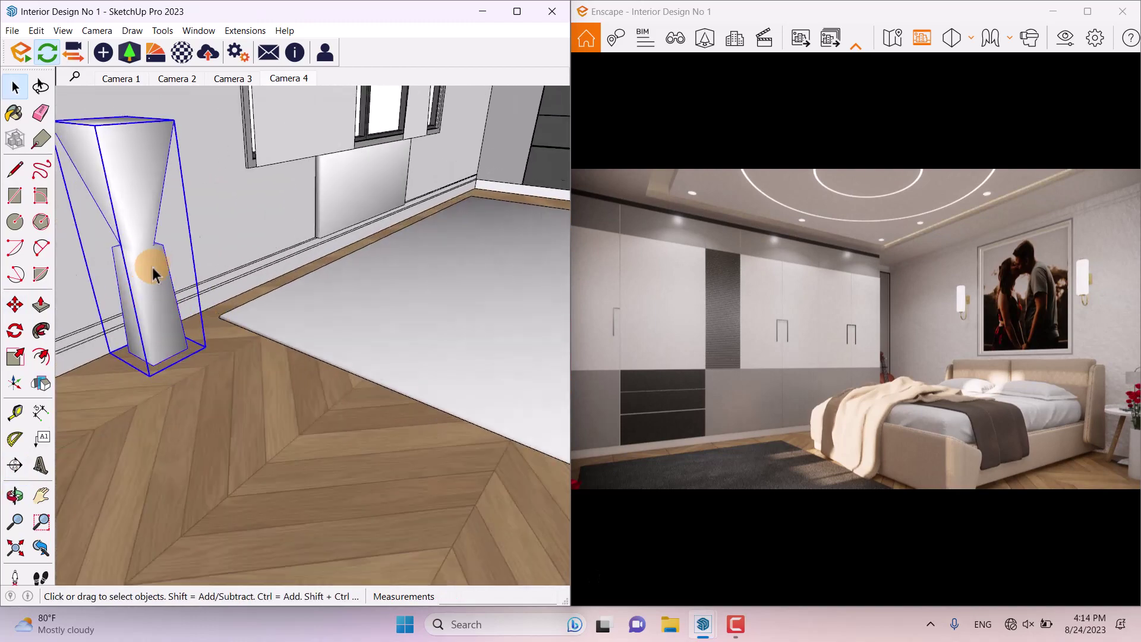
{"action": "scroll", "coordinate": [163, 282], "scroll_direction": "up", "scroll_amount": 3}
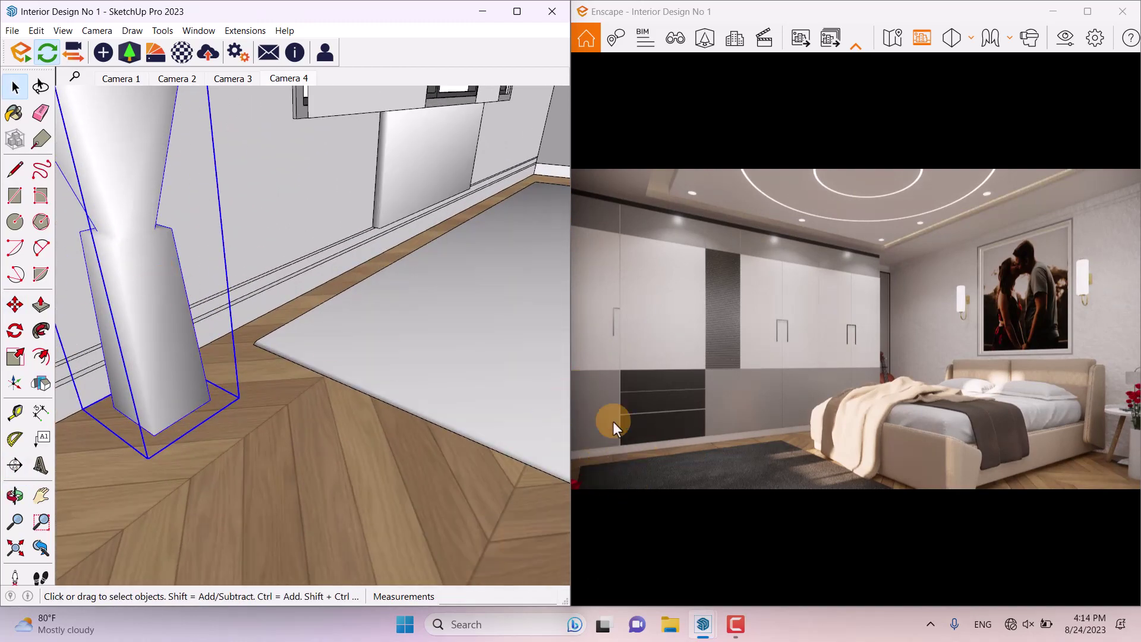
{"action": "left_click", "coordinate": [15, 305]}
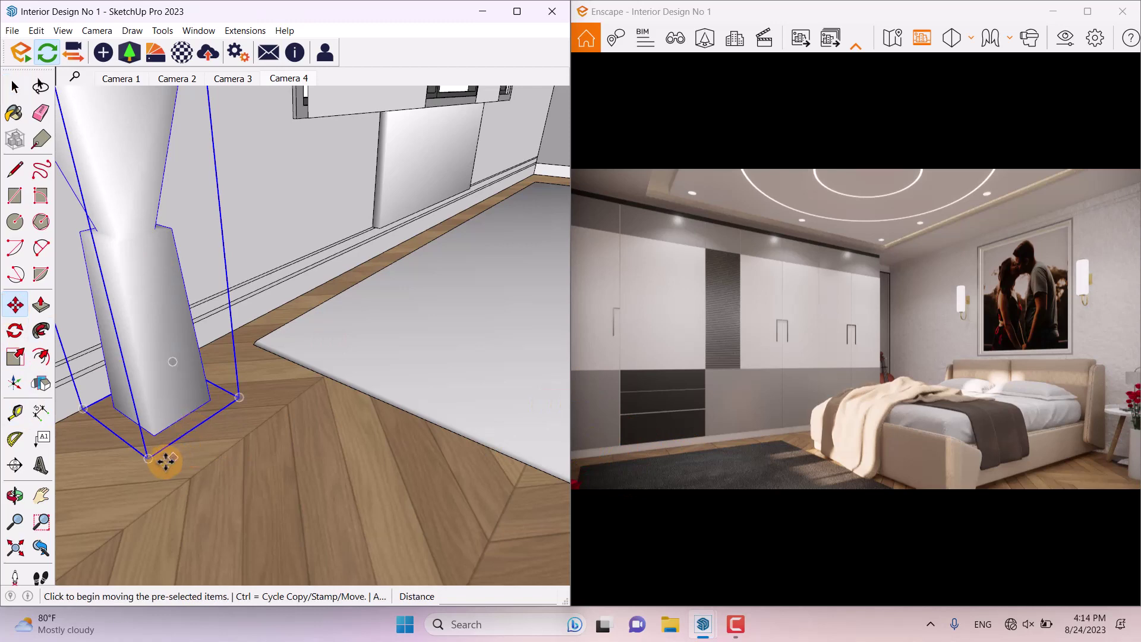
{"action": "left_click", "coordinate": [139, 509]}
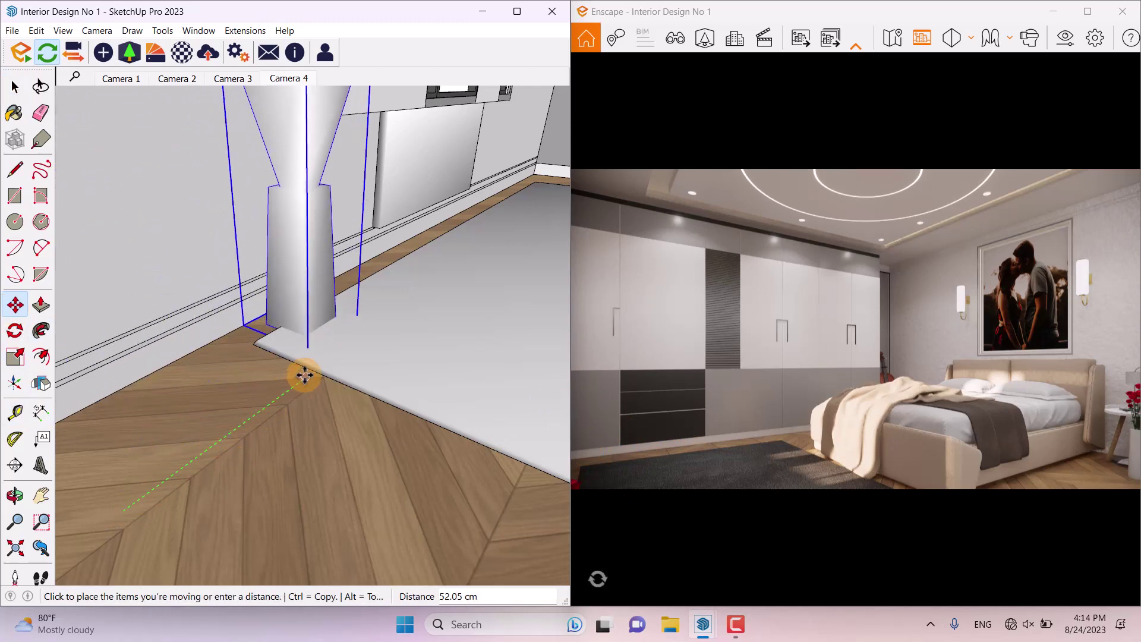
{"action": "left_click", "coordinate": [304, 374]}
Shift the vase at the rug's corner about 13.18 cm along the red axis, away from the wall
{"action": "mouse_move", "coordinate": [298, 426]}
{"action": "middle_mouse_down"}
{"action": "mouse_move", "coordinate": [337, 428]}
{"action": "mouse_move", "coordinate": [395, 405]}
{"action": "mouse_move", "coordinate": [319, 384]}
{"action": "middle_mouse_up"}
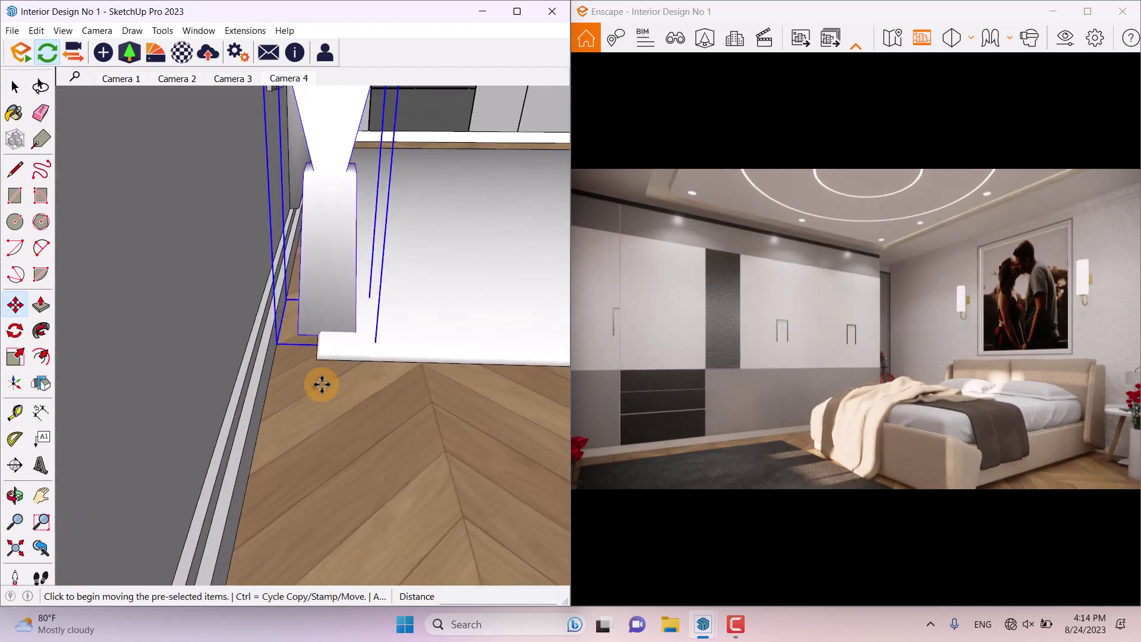
{"action": "left_click", "coordinate": [321, 385]}
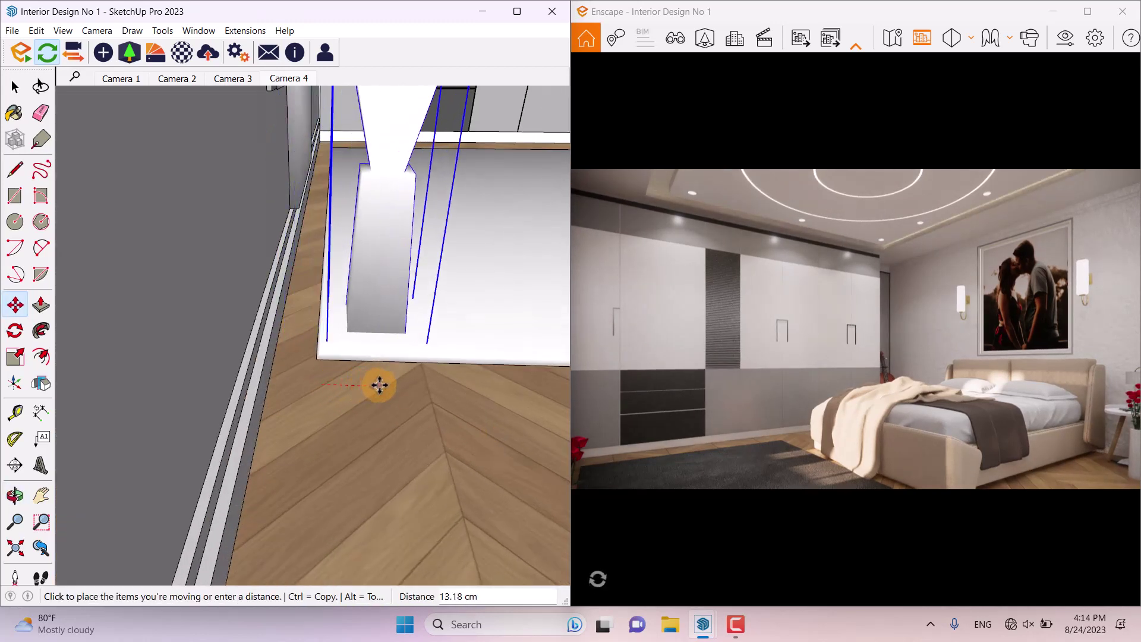
{"action": "left_click", "coordinate": [379, 385]}
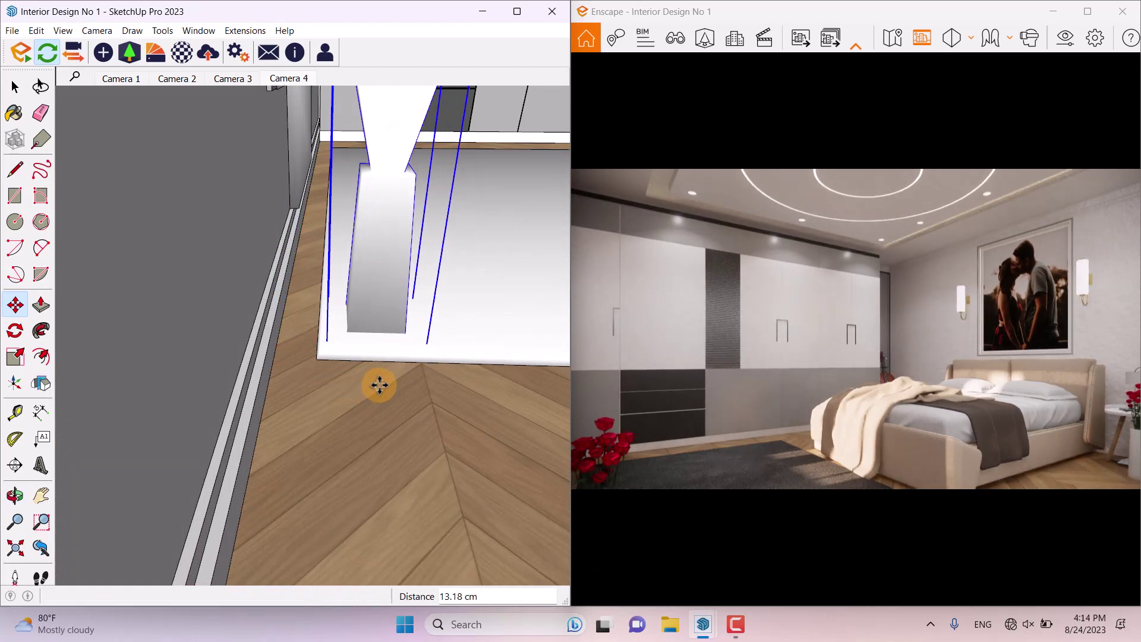
{"action": "key", "text": "space"}
Enlarge the render window, turn off Auto Exposure in the visual settings and set the exposure to 49%
{"action": "left_click", "coordinate": [1087, 12]}
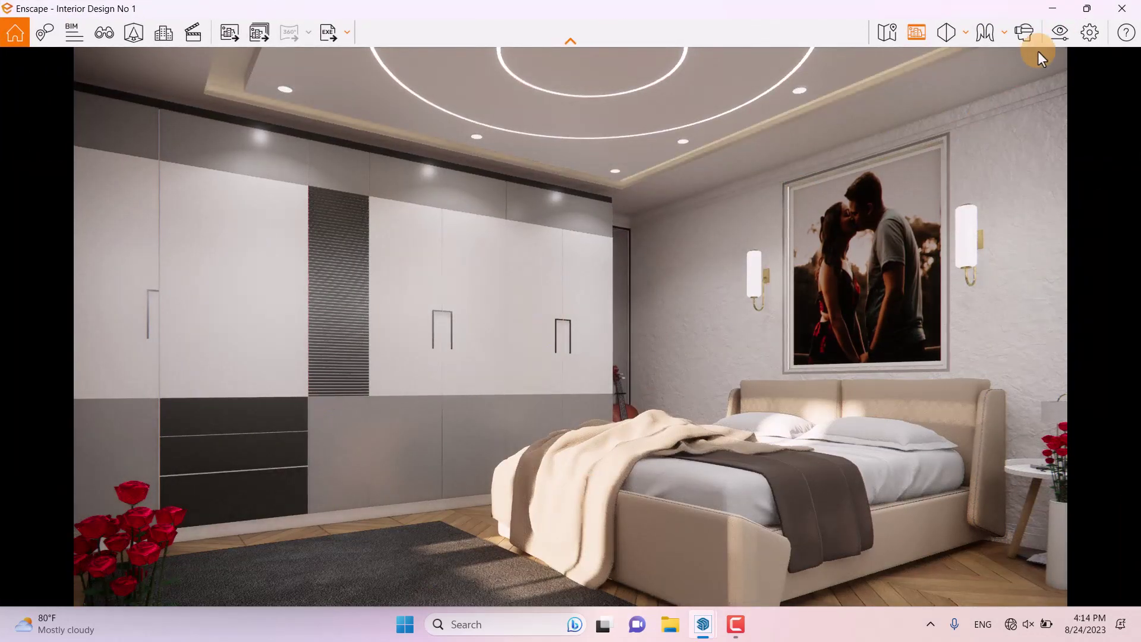
{"action": "left_click", "coordinate": [1059, 35]}
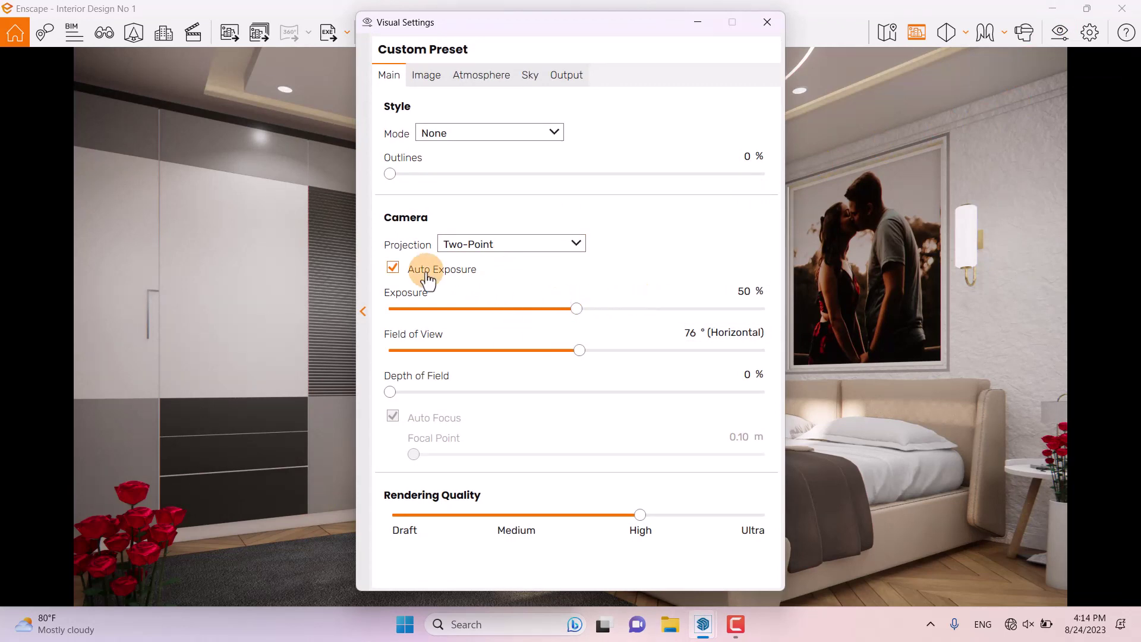
{"action": "left_click_drag", "start_coordinate": [577, 306], "coordinate": [606, 311]}
{"action": "left_click", "coordinate": [741, 295]}
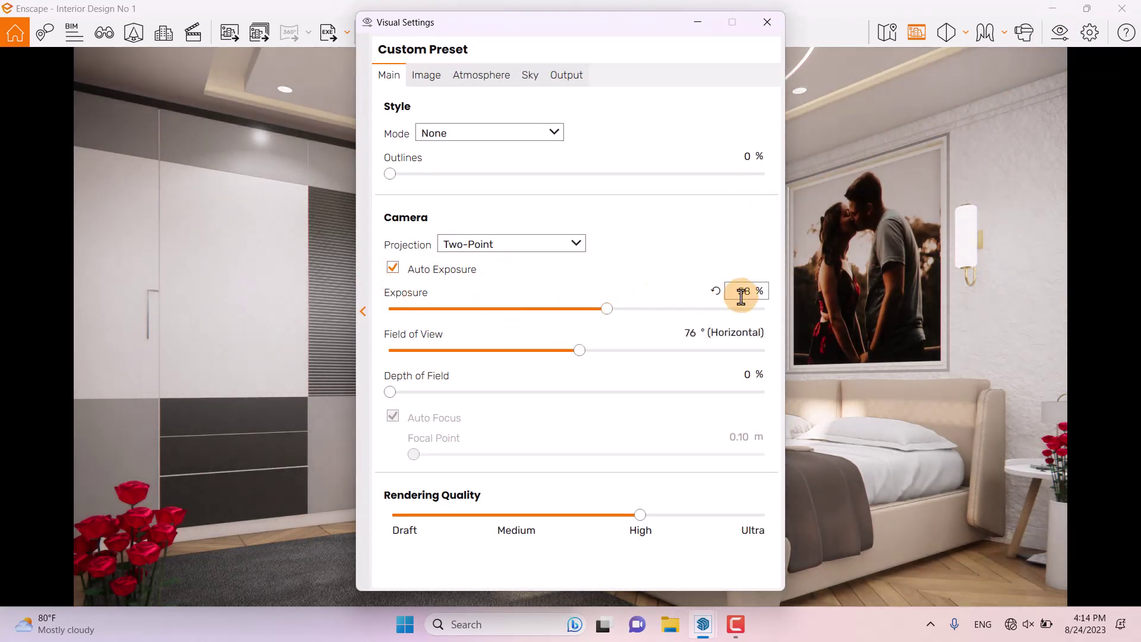
{"action": "left_click", "coordinate": [393, 268]}
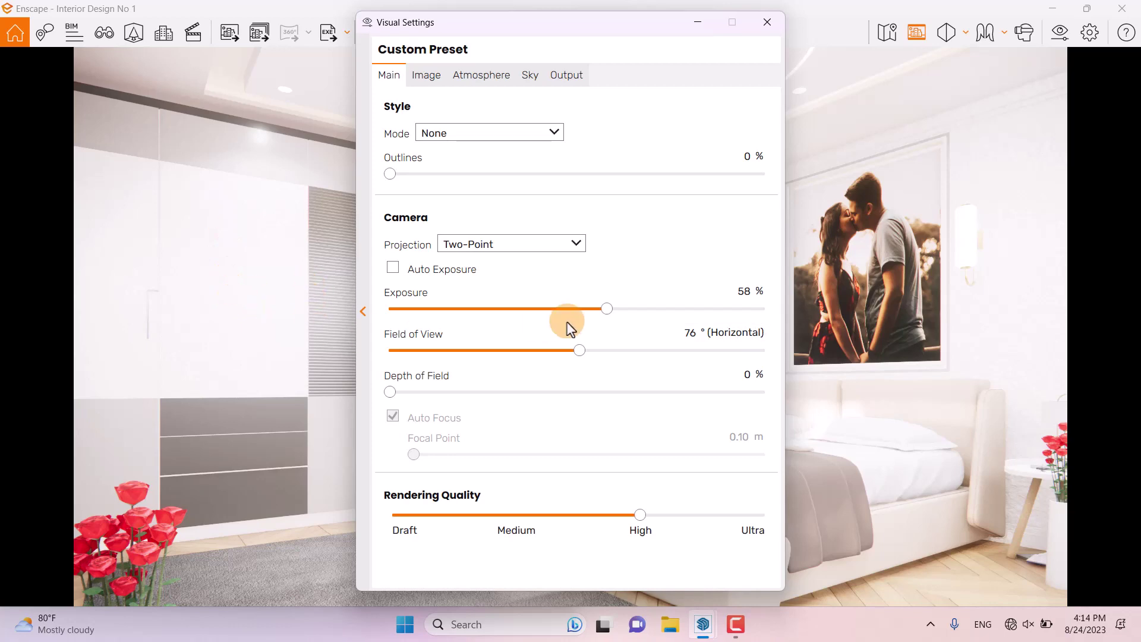
{"action": "left_click_drag", "start_coordinate": [613, 311], "coordinate": [586, 316]}
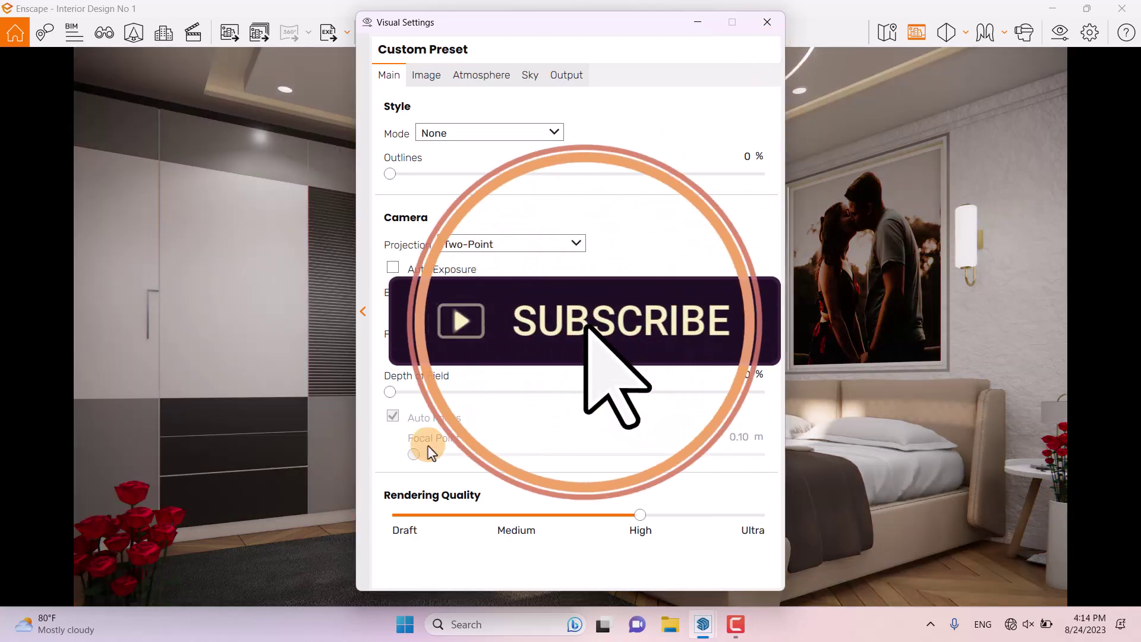
Set the camera's depth of field to 19% and its focal point to 3.38 m, keeping the render uncovered for comparison
{"action": "left_click_drag", "start_coordinate": [847, 63], "coordinate": [926, 23]}
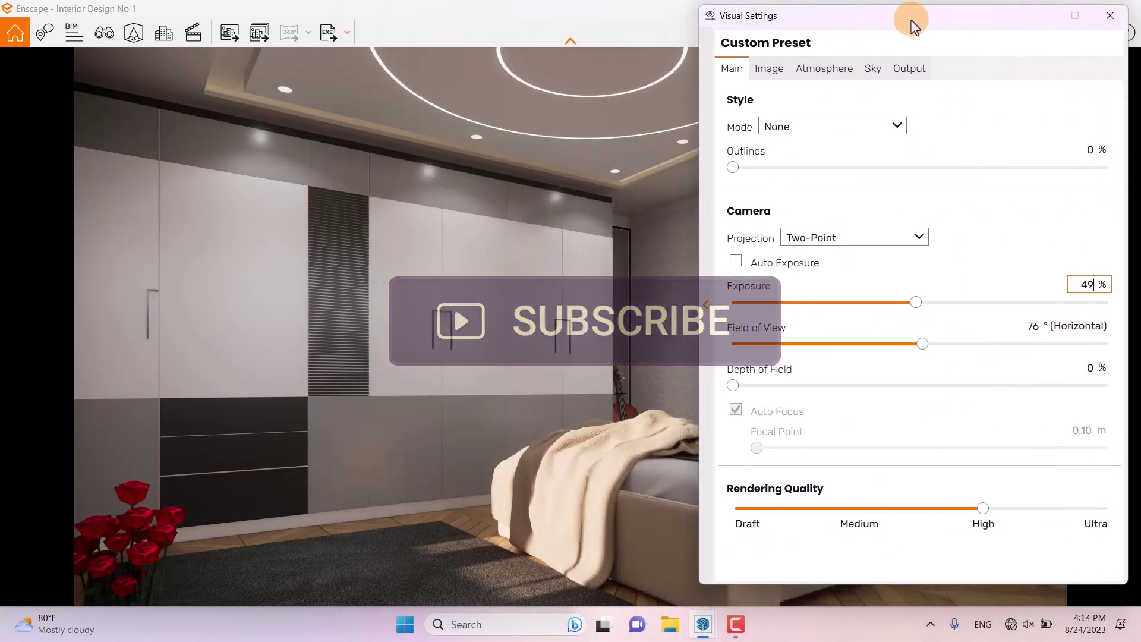
{"action": "left_click_drag", "start_coordinate": [735, 385], "coordinate": [771, 386]}
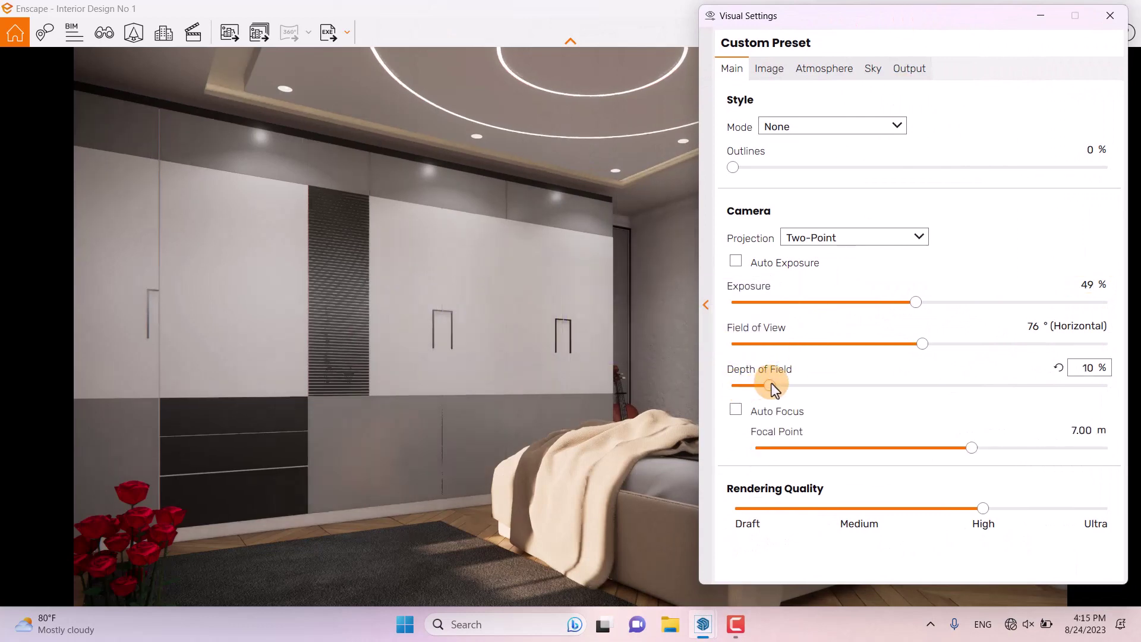
{"action": "left_click_drag", "start_coordinate": [970, 448], "coordinate": [935, 458]}
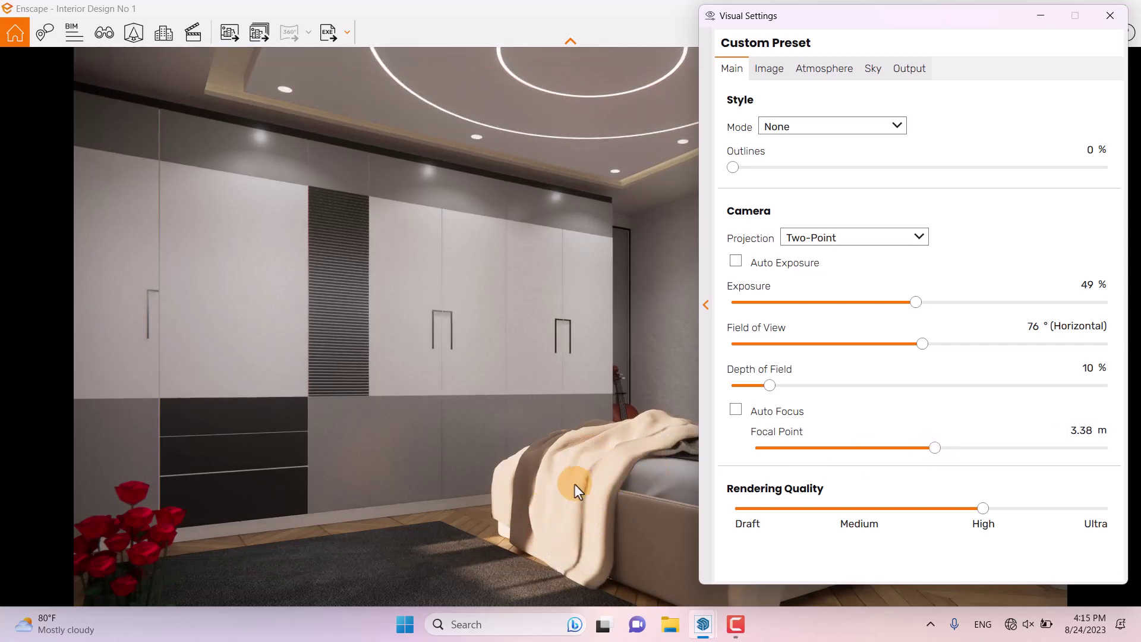
{"action": "left_click_drag", "start_coordinate": [937, 454], "coordinate": [937, 453]}
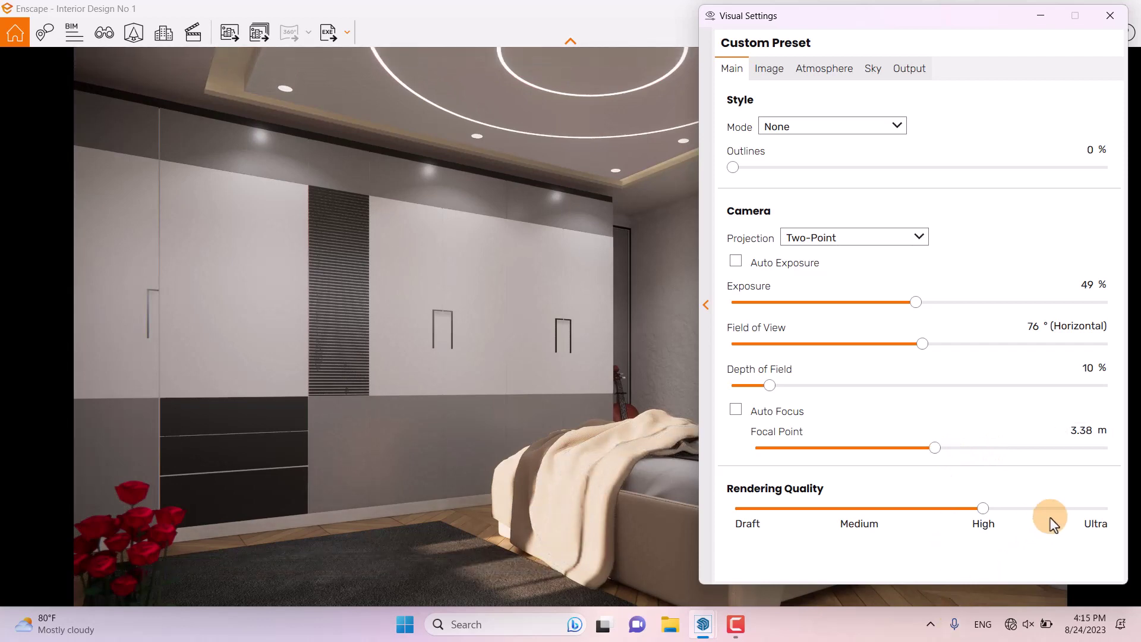
{"action": "left_click", "coordinate": [1083, 436]}
{"action": "key", "text": "Return"}
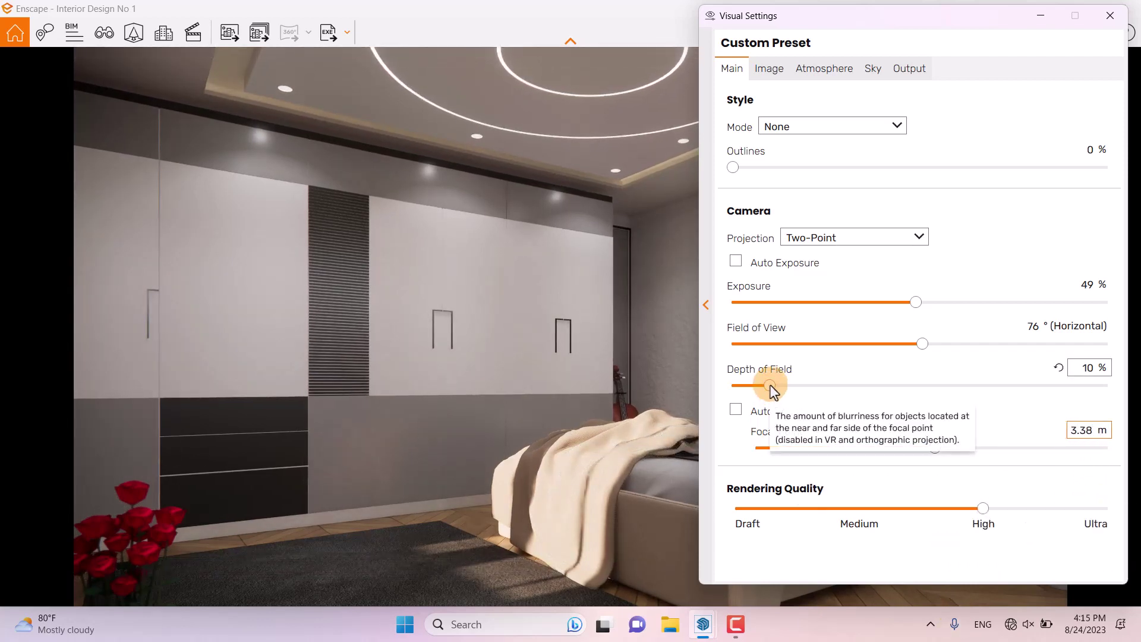
{"action": "left_click_drag", "start_coordinate": [771, 390], "coordinate": [806, 393]}
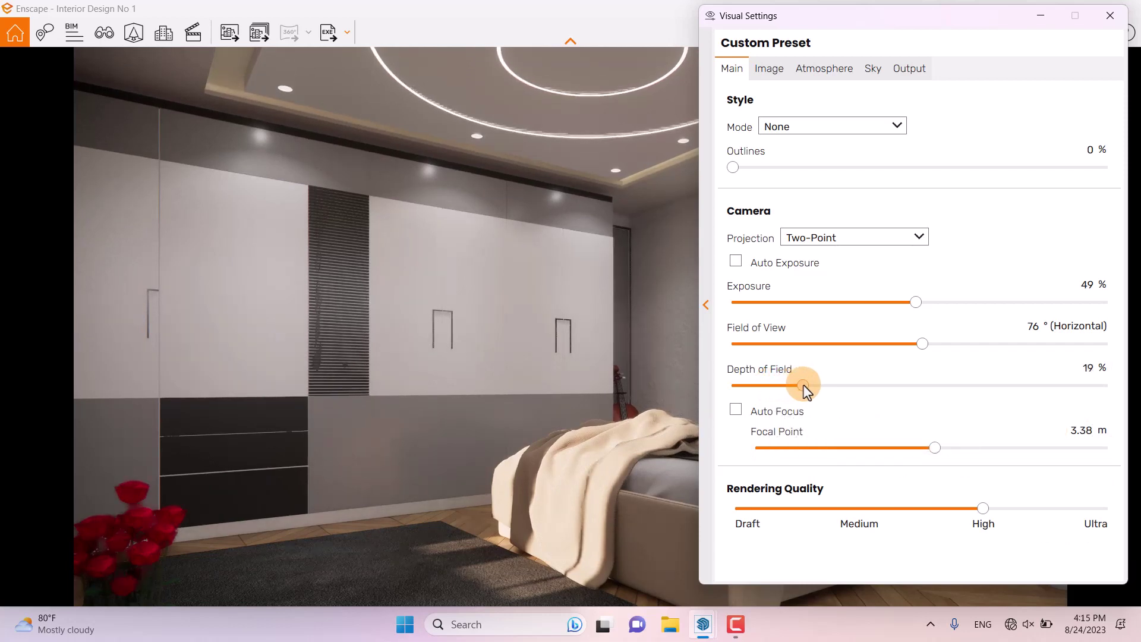
{"action": "double_click", "coordinate": [1085, 368]}
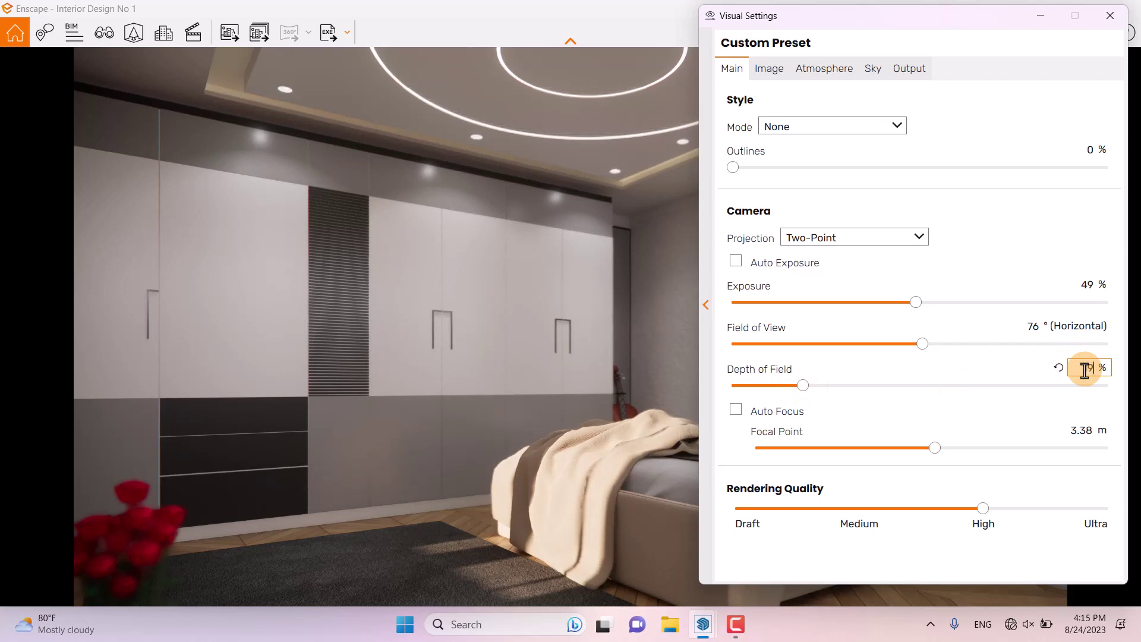
Adjust the image corrections: enable Auto Contrast, set the color temperature to 5,600 K and the saturation to 102%
{"action": "left_click", "coordinate": [769, 59]}
{"action": "left_click", "coordinate": [736, 128]}
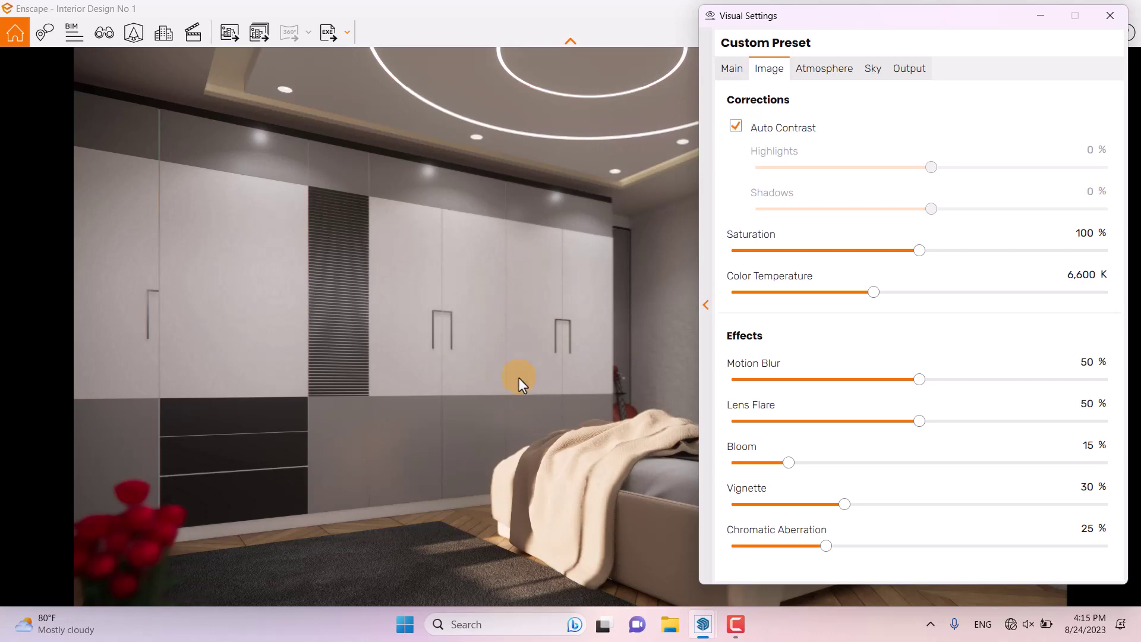
{"action": "left_click_drag", "start_coordinate": [874, 291], "coordinate": [832, 293]}
{"action": "left_click", "coordinate": [1082, 275]}
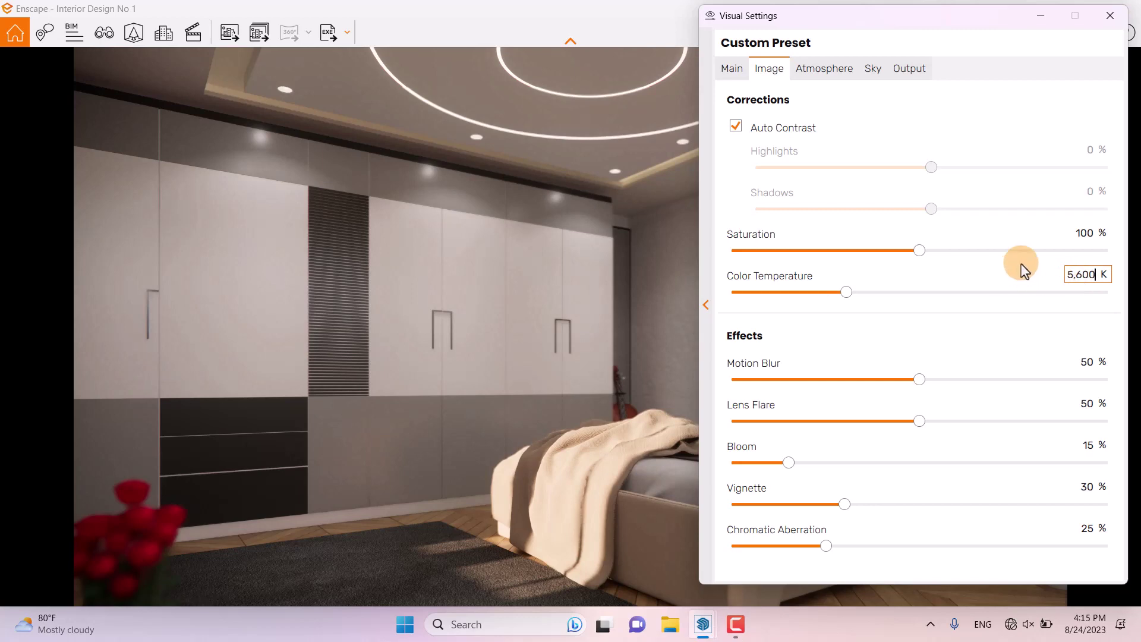
{"action": "double_click", "coordinate": [1081, 233]}
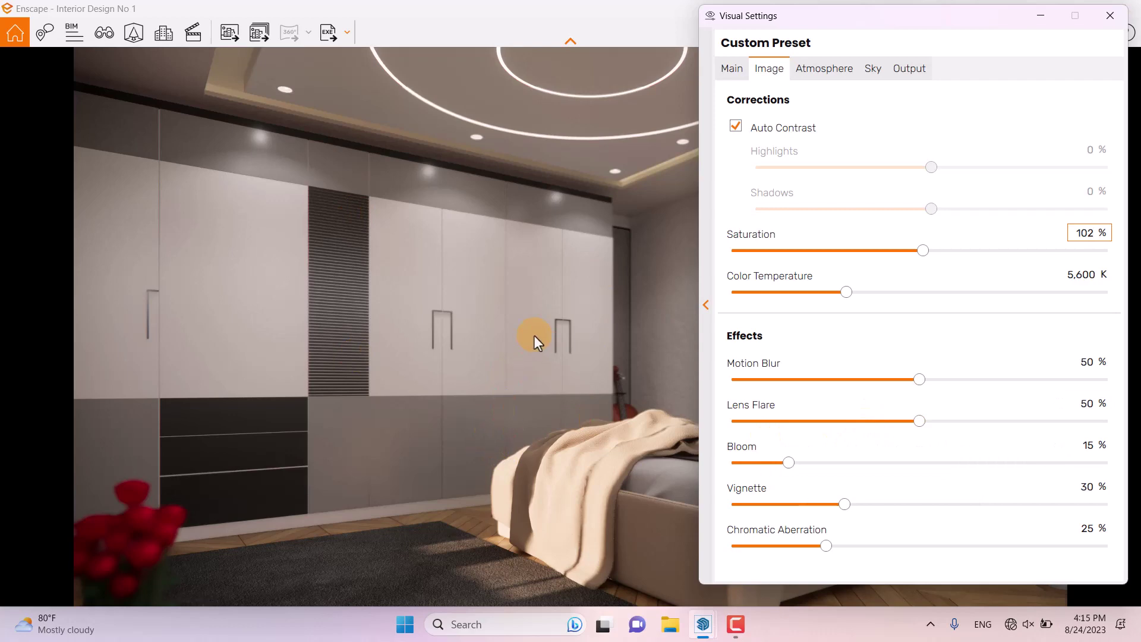
Reduce the image effects: set bloom to 4%, lens flare to 14%, vignette to 8% and chromatic aberration to 4%
{"action": "left_click_drag", "start_coordinate": [789, 463], "coordinate": [754, 470]}
{"action": "left_click", "coordinate": [1088, 449]}
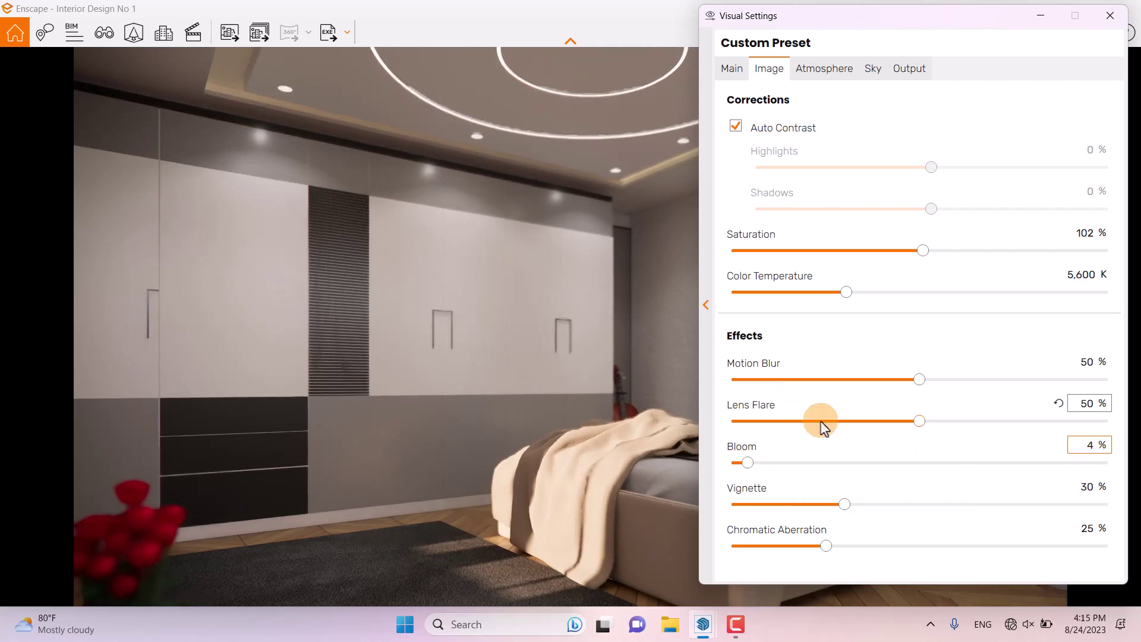
{"action": "left_click", "coordinate": [1086, 403]}
{"action": "type", "text": "14"}
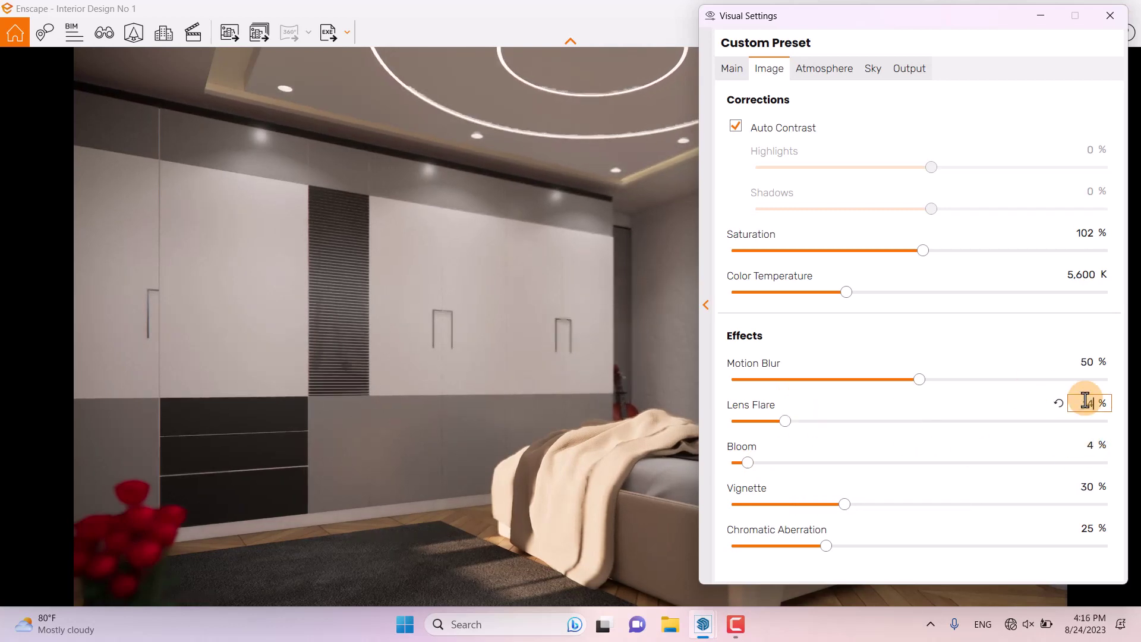
{"action": "double_click", "coordinate": [1073, 488]}
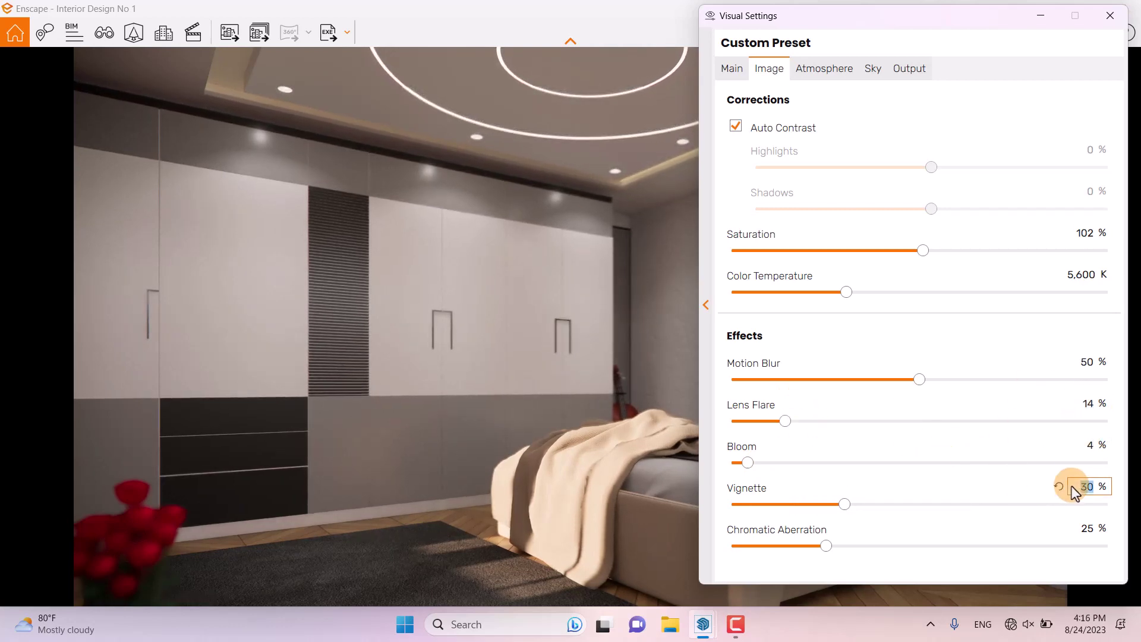
{"action": "type", "text": "8"}
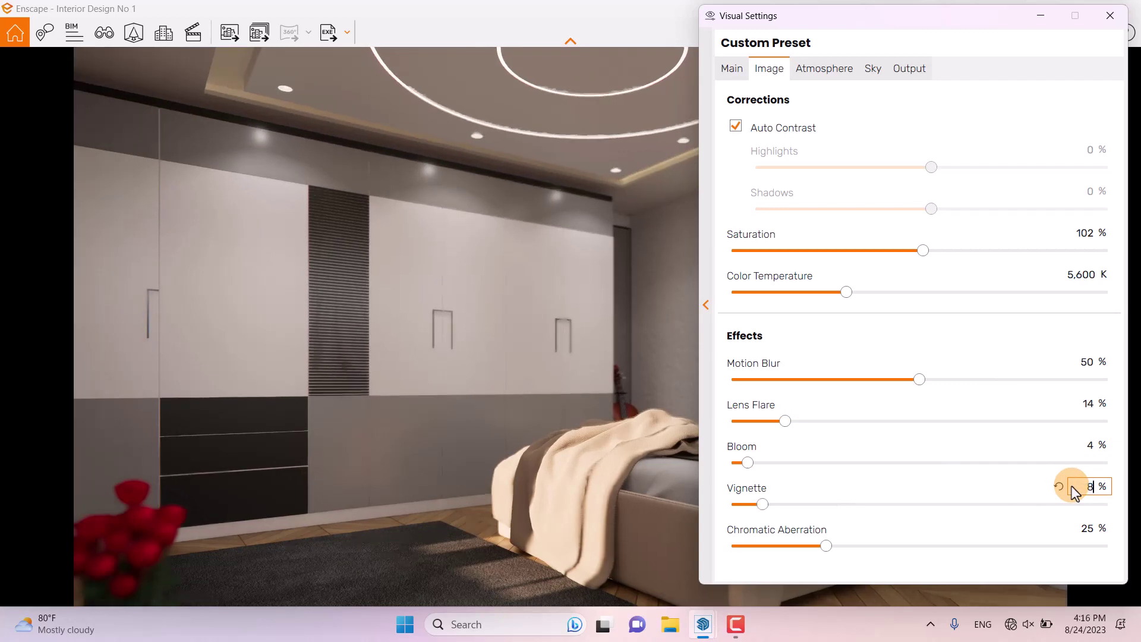
{"action": "double_click", "coordinate": [1087, 531]}
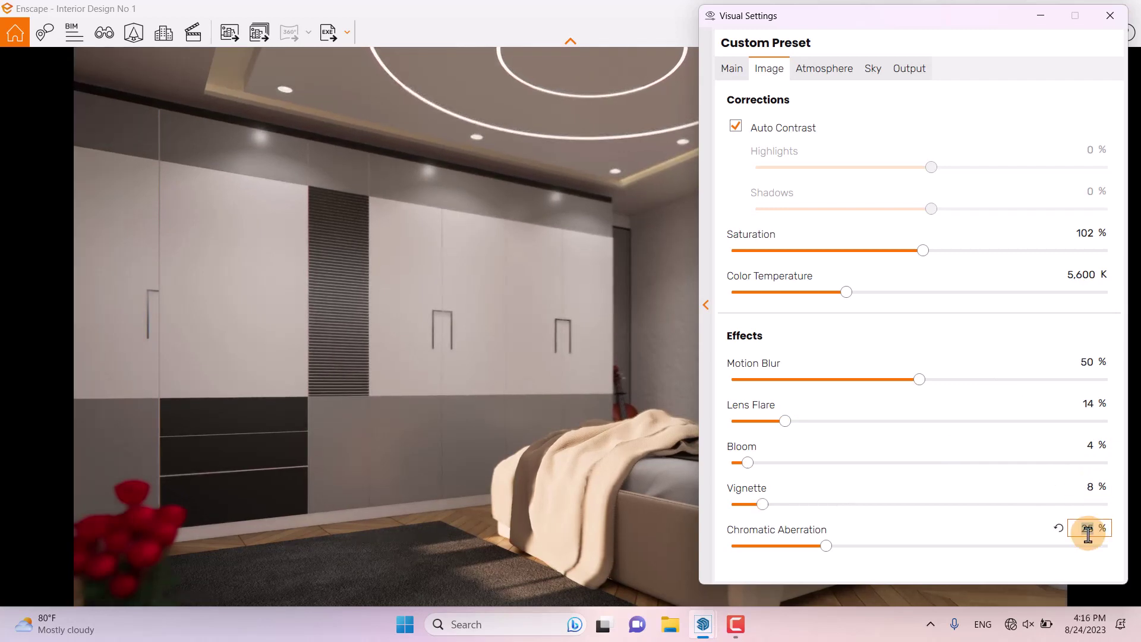
{"action": "type", "text": "4"}
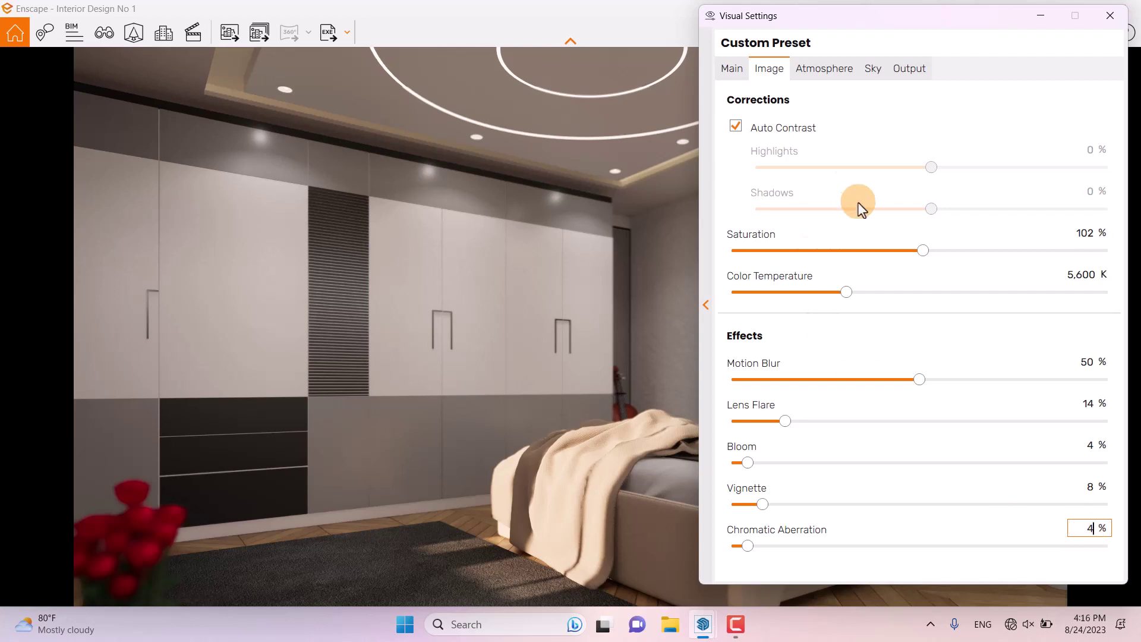
Adjust the illumination: set shadow sharpness to 0%, artificial light brightness to 116%, ambient brightness to 59% and sun brightness to 109%
{"action": "left_click", "coordinate": [813, 70]}
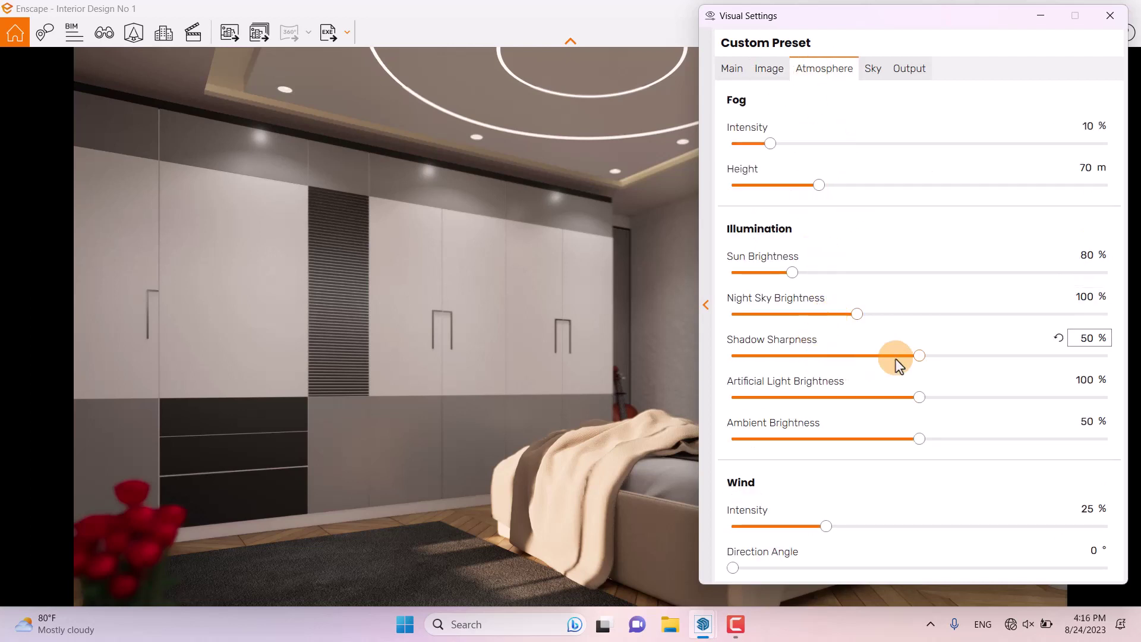
{"action": "left_click_drag", "start_coordinate": [919, 356], "coordinate": [686, 358]}
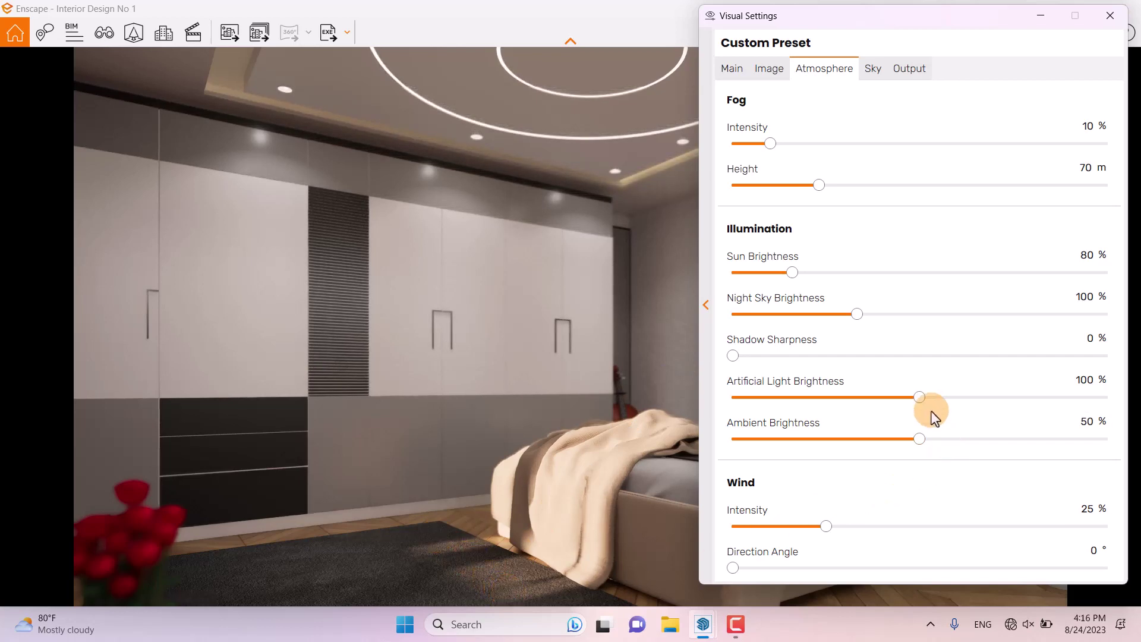
{"action": "left_click_drag", "start_coordinate": [923, 402], "coordinate": [955, 402]}
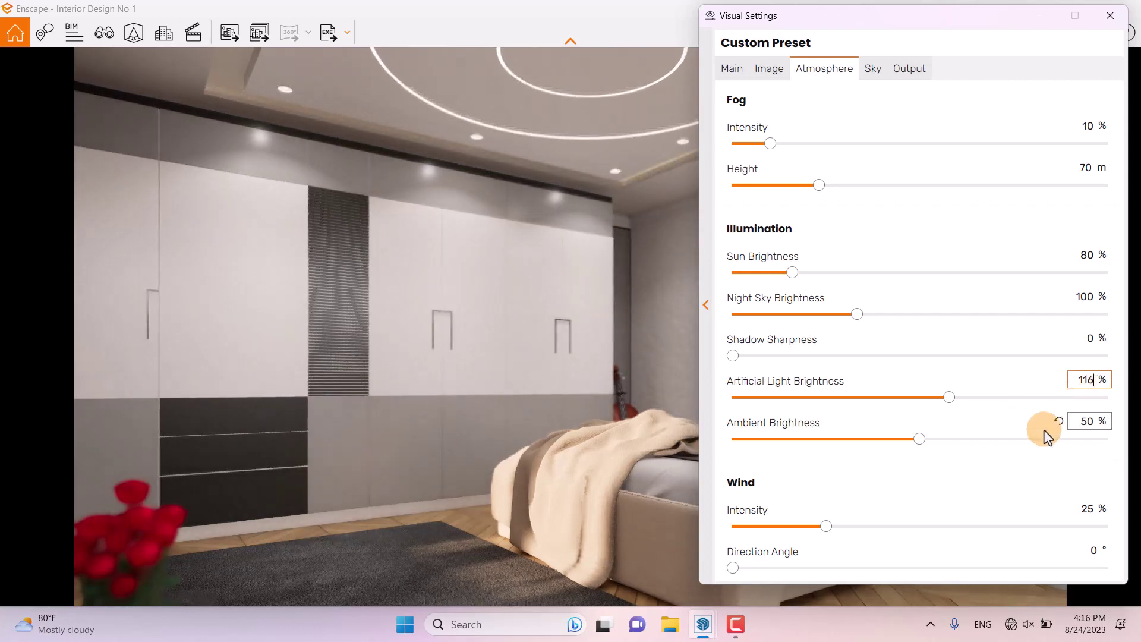
{"action": "left_click", "coordinate": [1087, 420]}
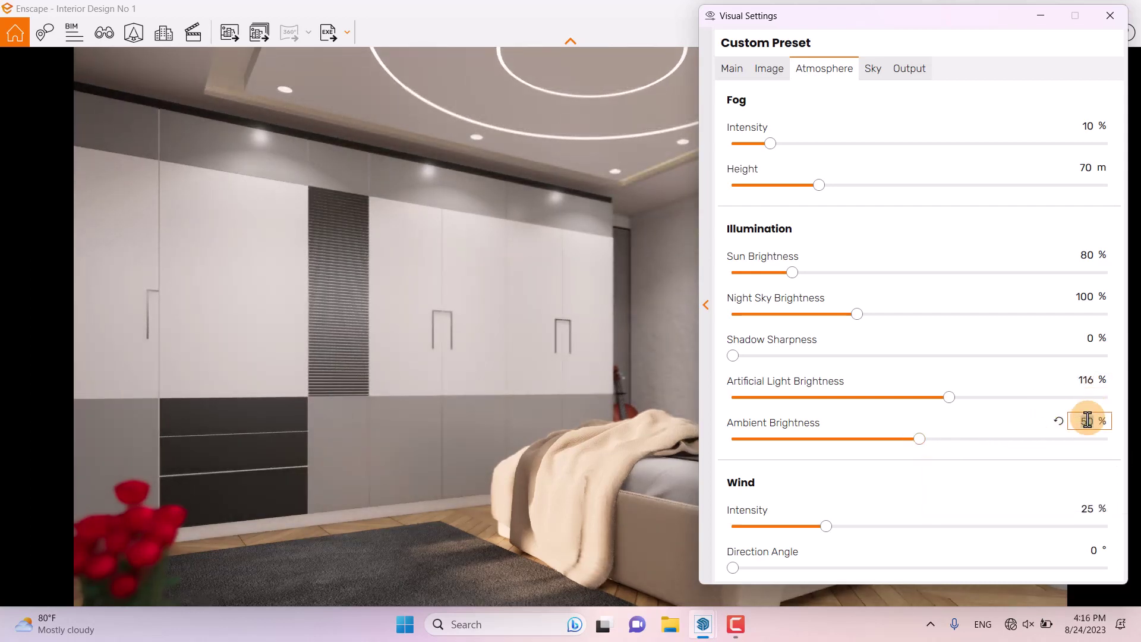
{"action": "key", "text": "Return"}
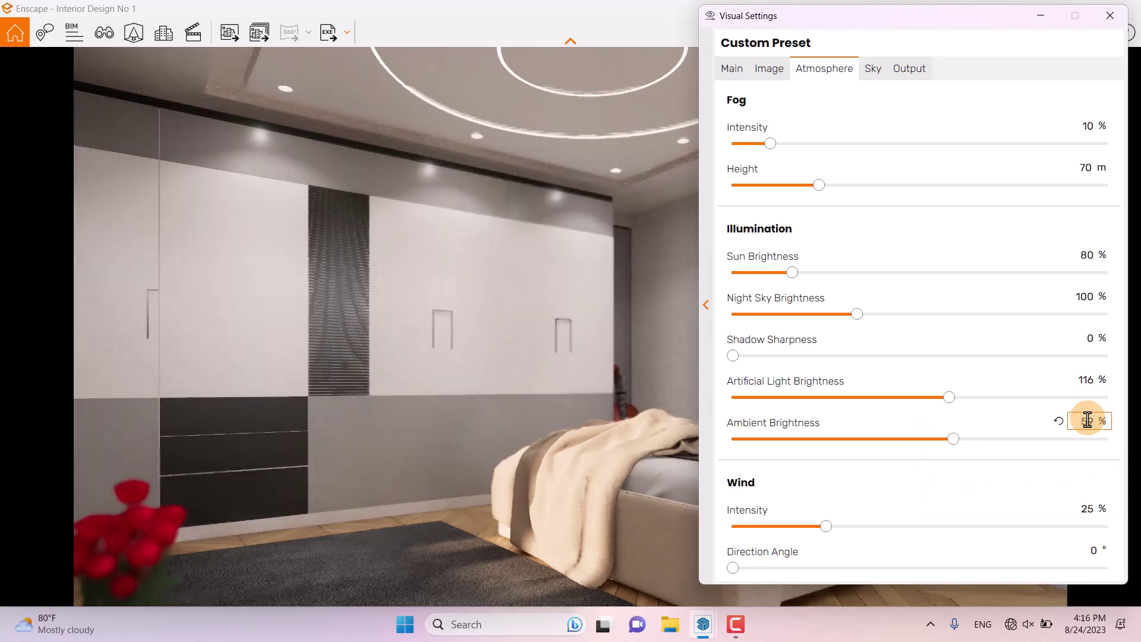
{"action": "double_click", "coordinate": [1087, 255]}
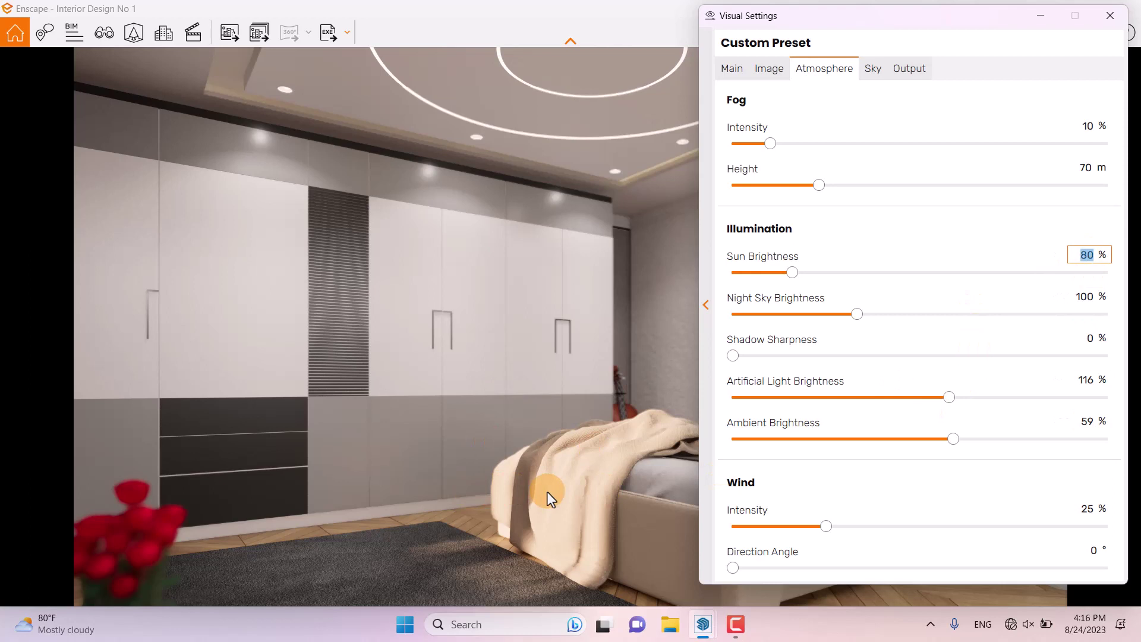
{"action": "key", "text": "Return"}
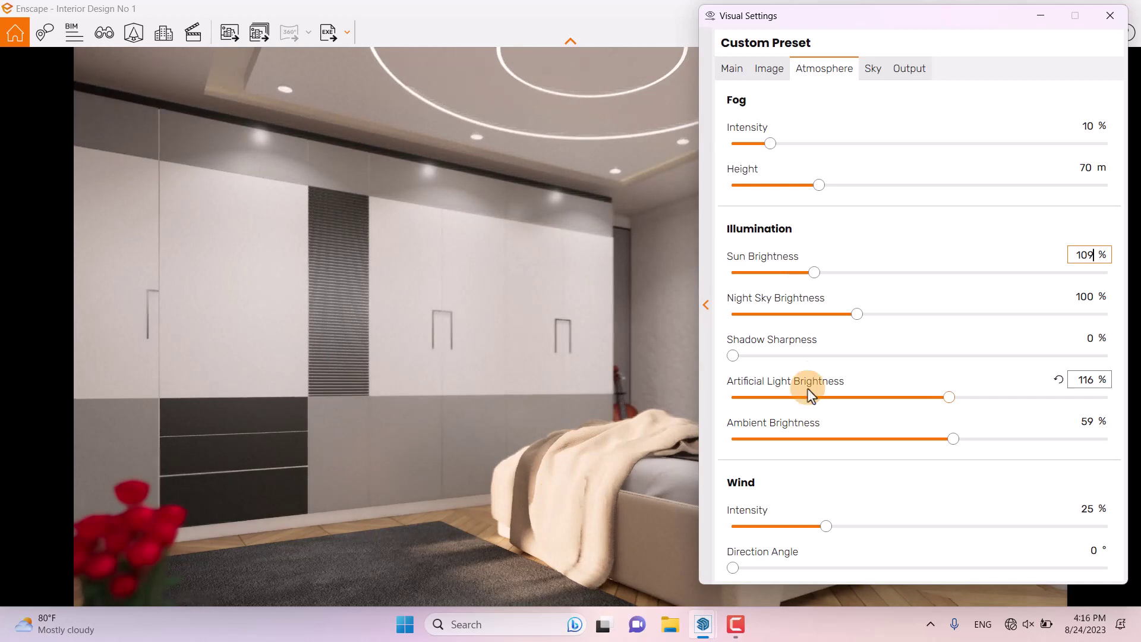
Clear the sky's clouds by setting density, variety and cirrus amount to 0% and contrails to 0
{"action": "left_click", "coordinate": [872, 67]}
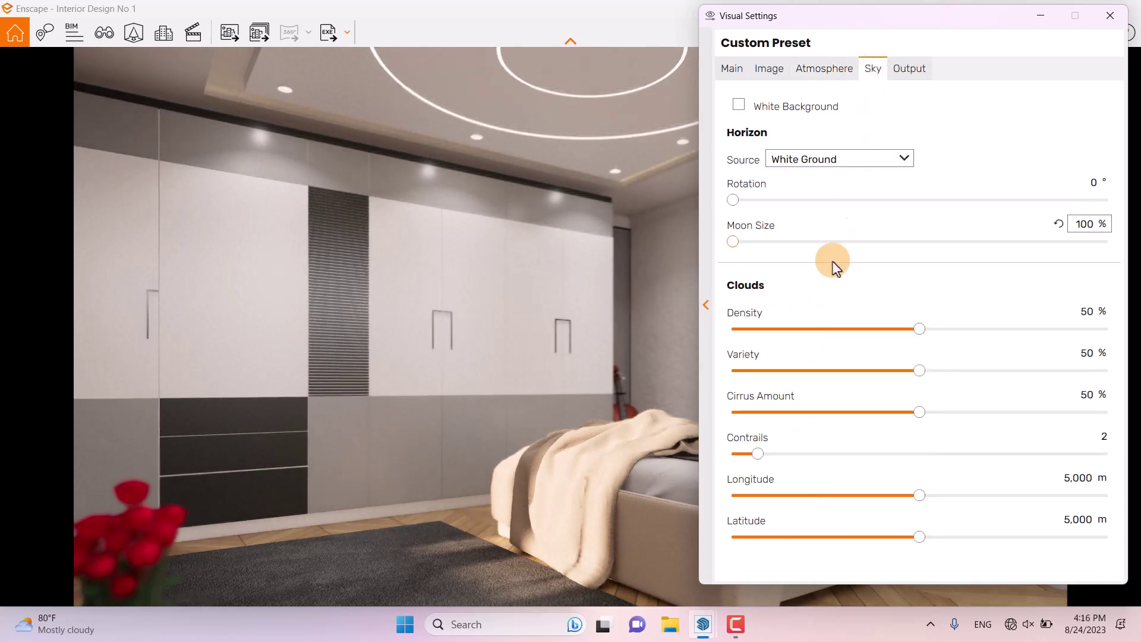
{"action": "left_click", "coordinate": [1087, 311]}
{"action": "type", "text": "0"}
{"action": "left_click", "coordinate": [1087, 352]}
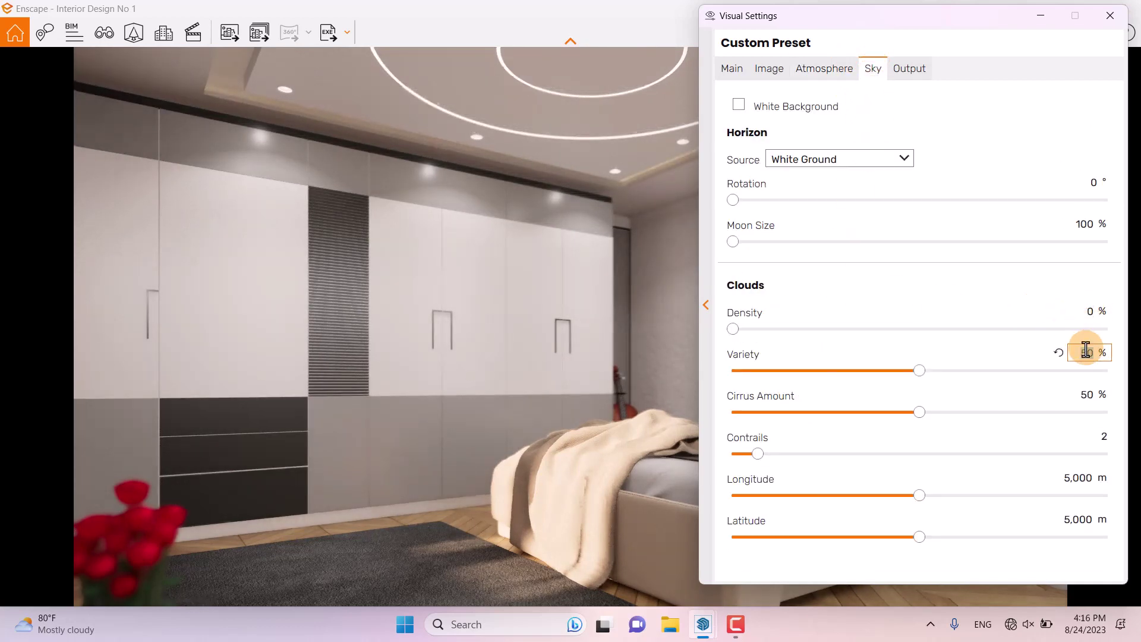
{"action": "type", "text": "0"}
{"action": "left_click", "coordinate": [1086, 394]}
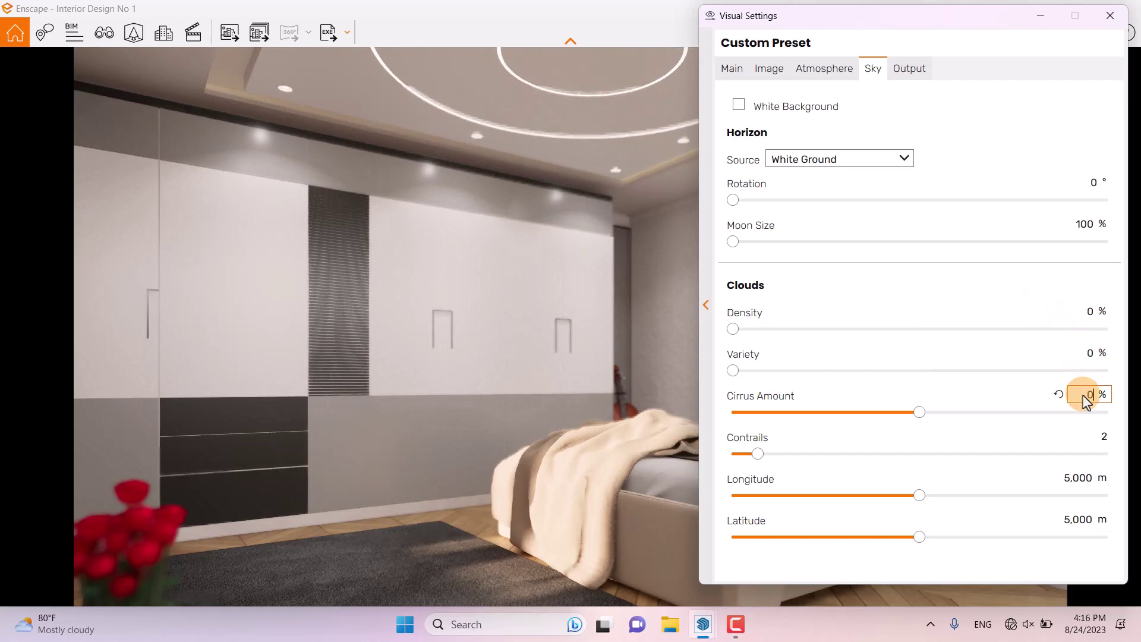
{"action": "type", "text": "0"}
{"action": "left_click", "coordinate": [1100, 437]}
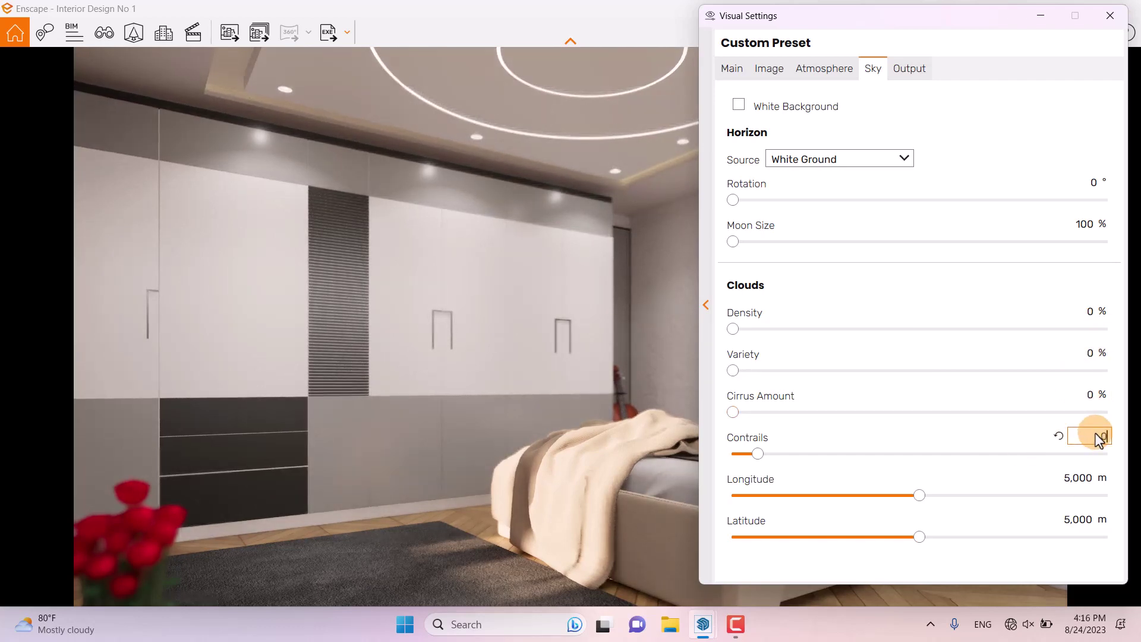
{"action": "type", "text": "0"}
Turn Auto Exposure back on with the exposure at 50%, and raise the rendering quality to Ultra
{"action": "left_click", "coordinate": [911, 70]}
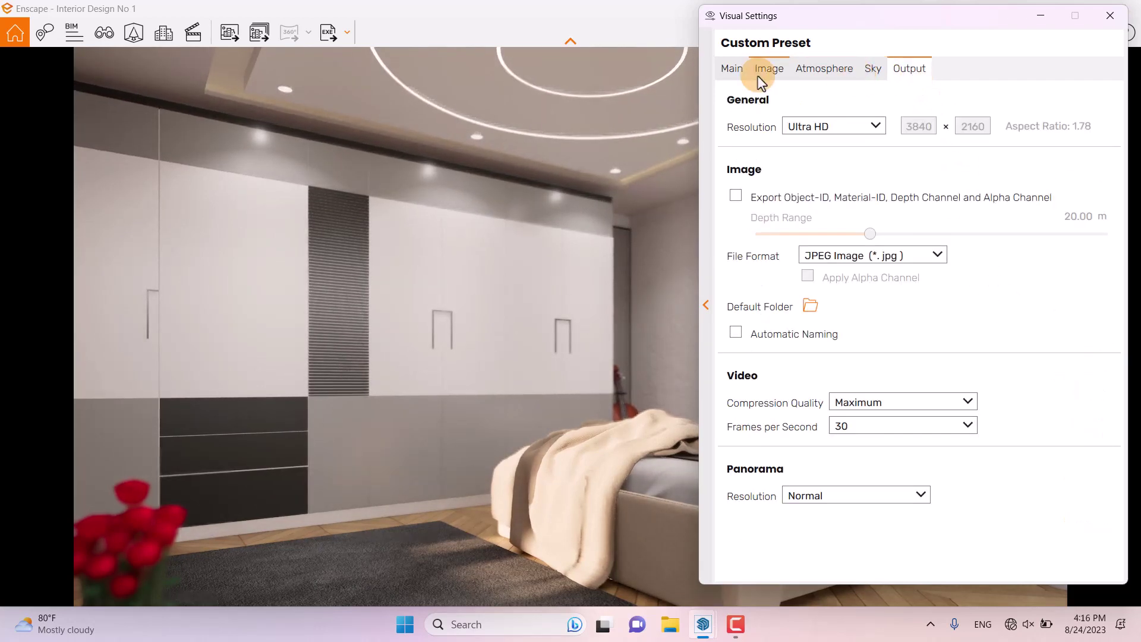
{"action": "left_click", "coordinate": [724, 70]}
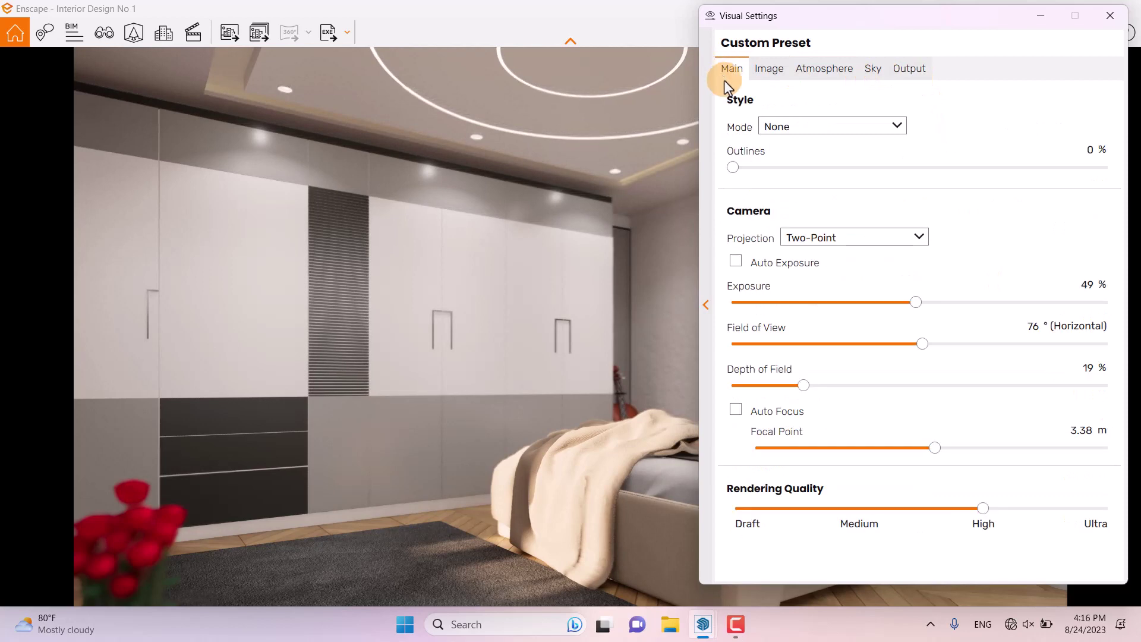
{"action": "left_click", "coordinate": [753, 272]}
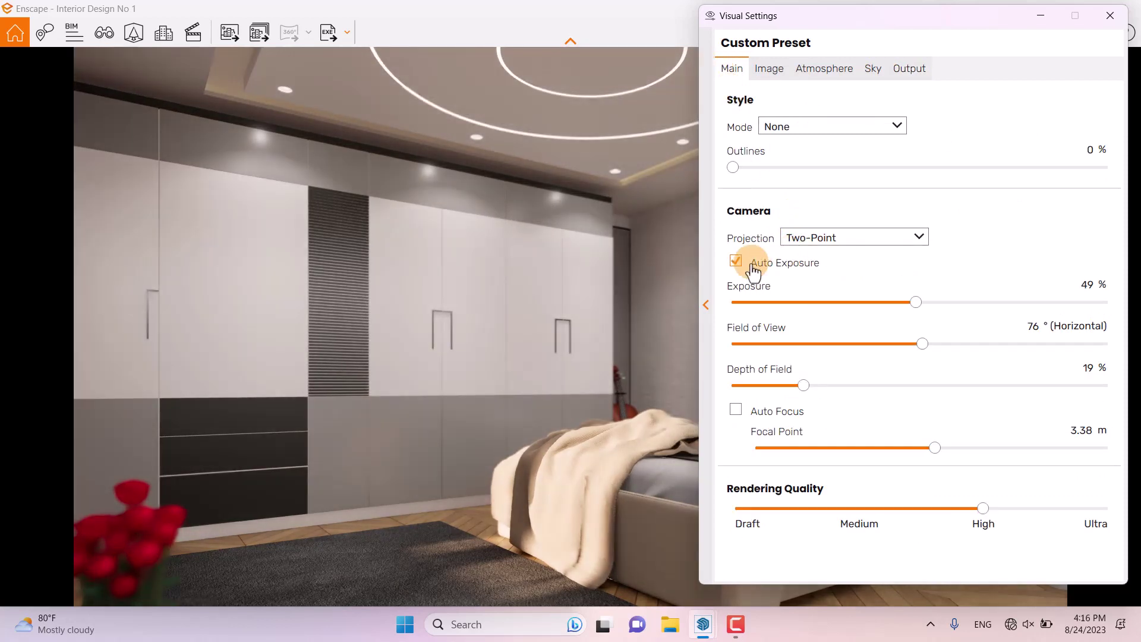
{"action": "left_click", "coordinate": [753, 272]}
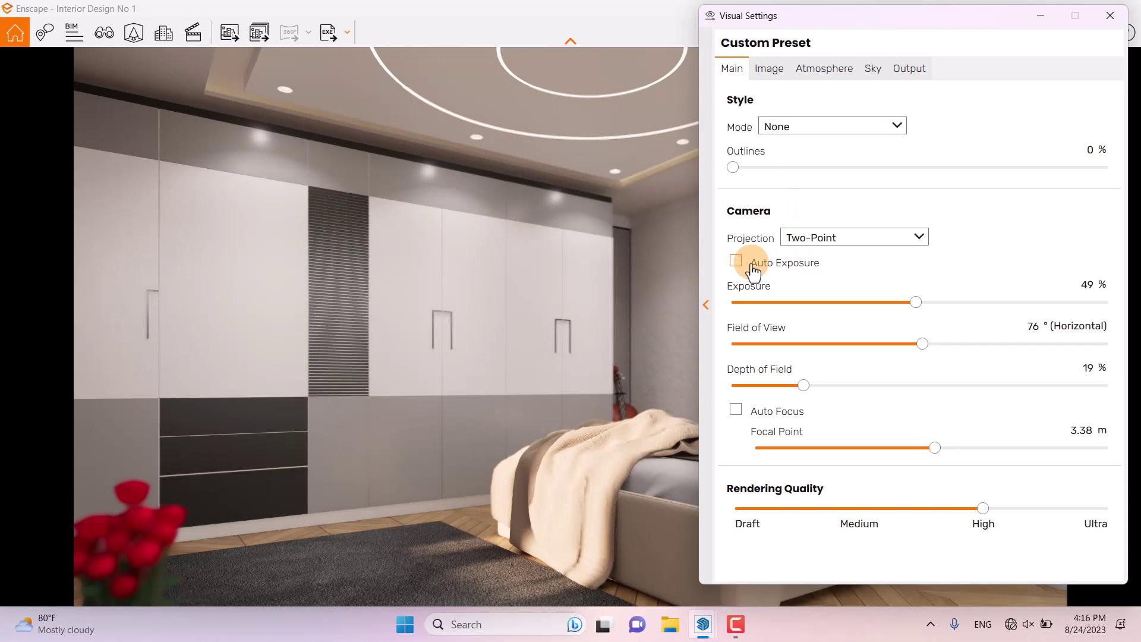
{"action": "left_click", "coordinate": [753, 272]}
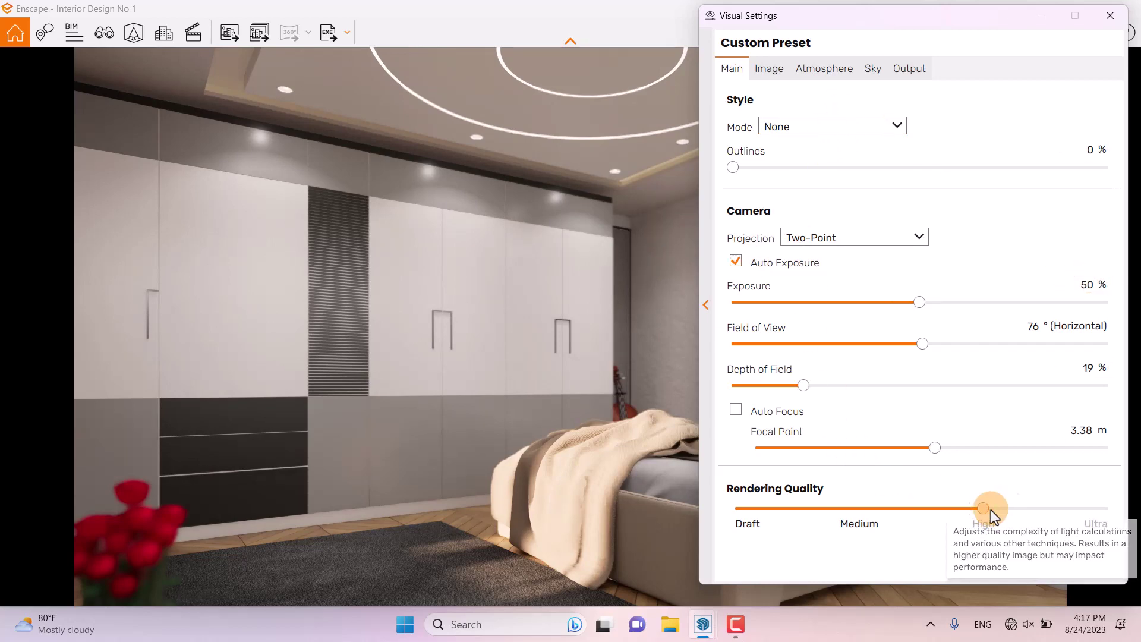
{"action": "left_click_drag", "start_coordinate": [990, 508], "coordinate": [1105, 509]}
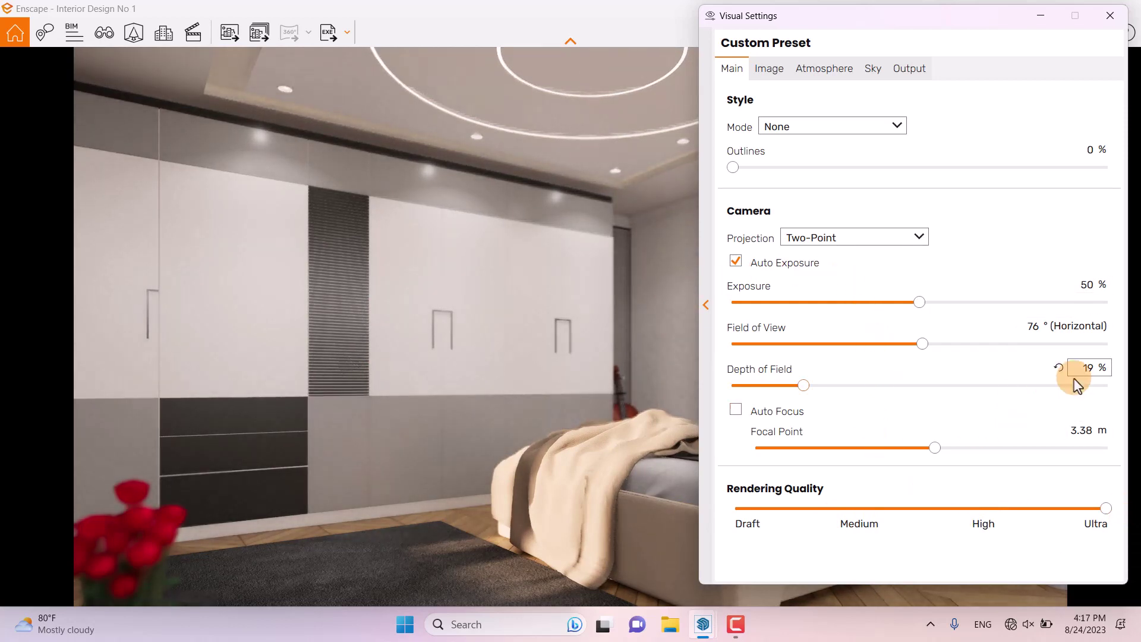
Set the camera's depth of field to 6%
{"action": "double_click", "coordinate": [1089, 368]}
{"action": "type", "text": "6"}
{"action": "key", "text": "Return"}
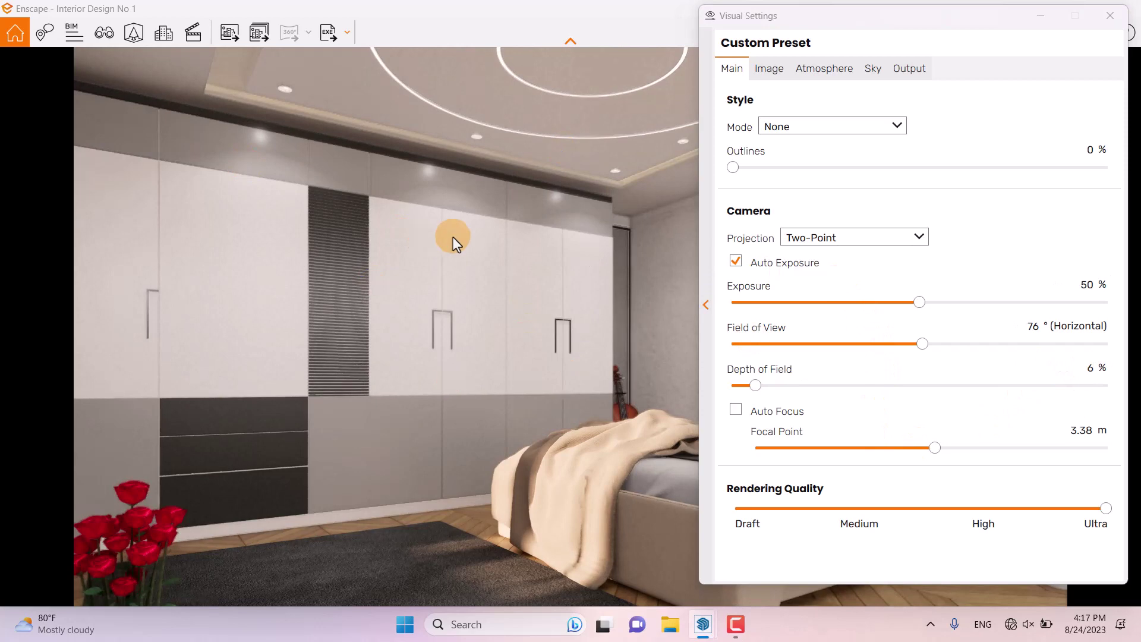
Raise the image saturation to 124%, then close the visual settings and shrink the render window back beside the model
{"action": "left_click", "coordinate": [770, 70]}
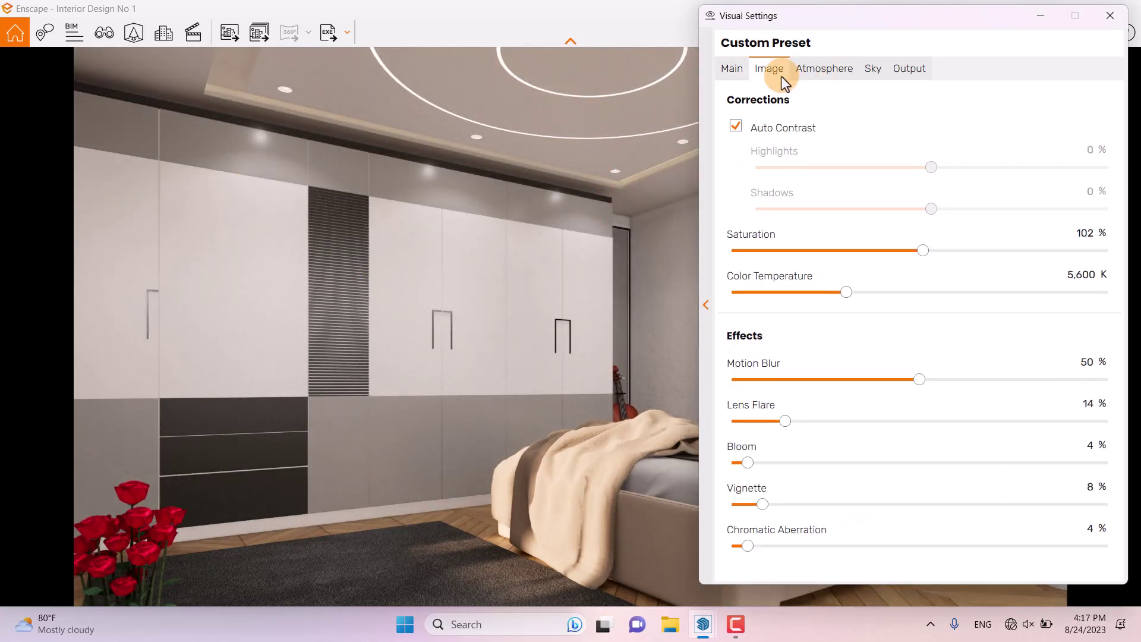
{"action": "left_click_drag", "start_coordinate": [922, 252], "coordinate": [961, 254]}
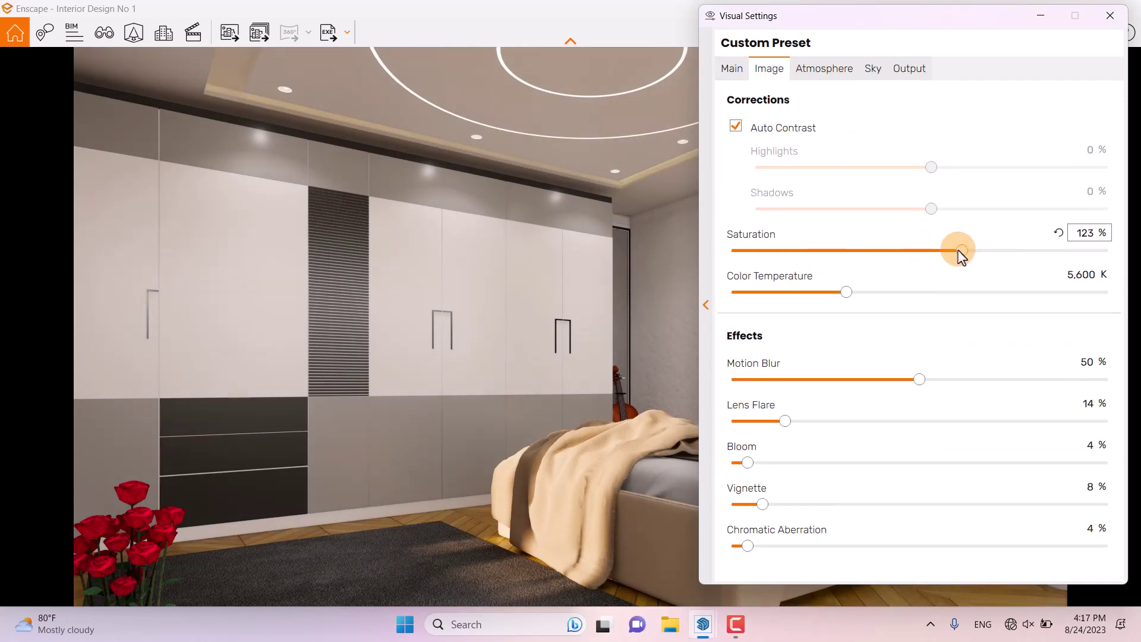
{"action": "double_click", "coordinate": [1080, 235]}
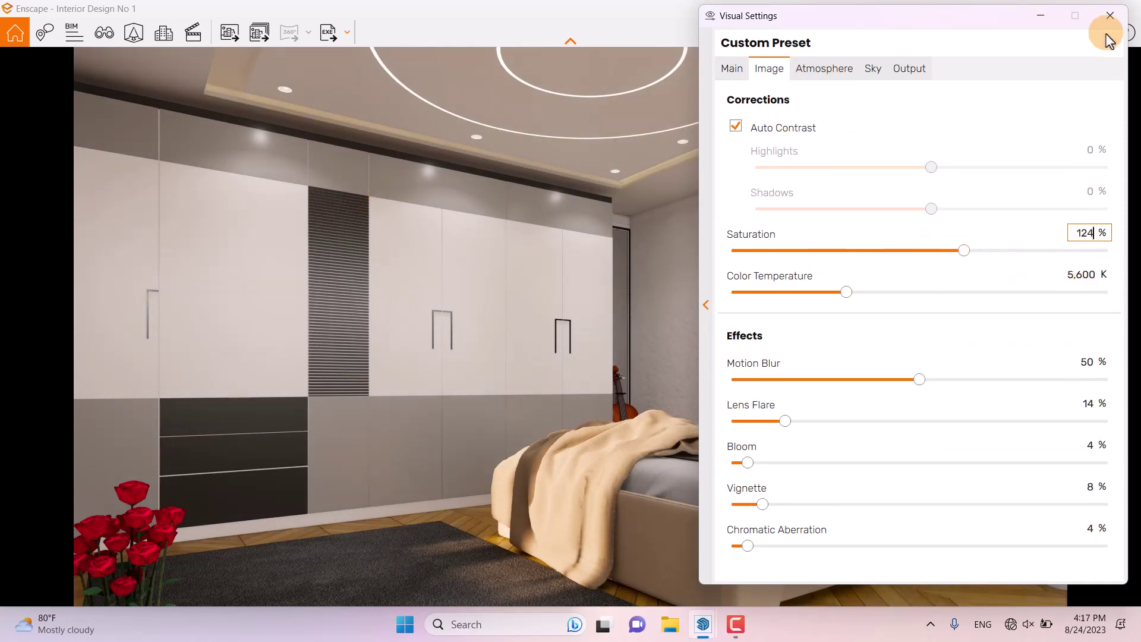
{"action": "left_click", "coordinate": [1110, 15]}
{"action": "double_click", "coordinate": [719, 8]}
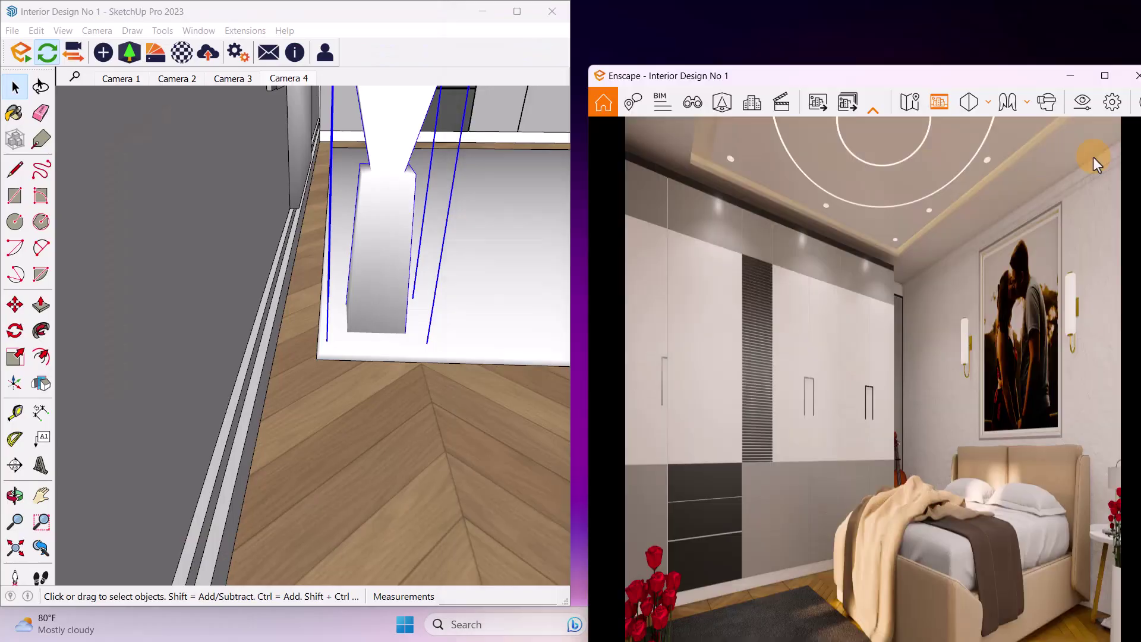
Change the albedo color of the wardrobe's Grey Color material to a dark grey in the Enscape Material Editor
{"action": "left_click", "coordinate": [383, 256]}
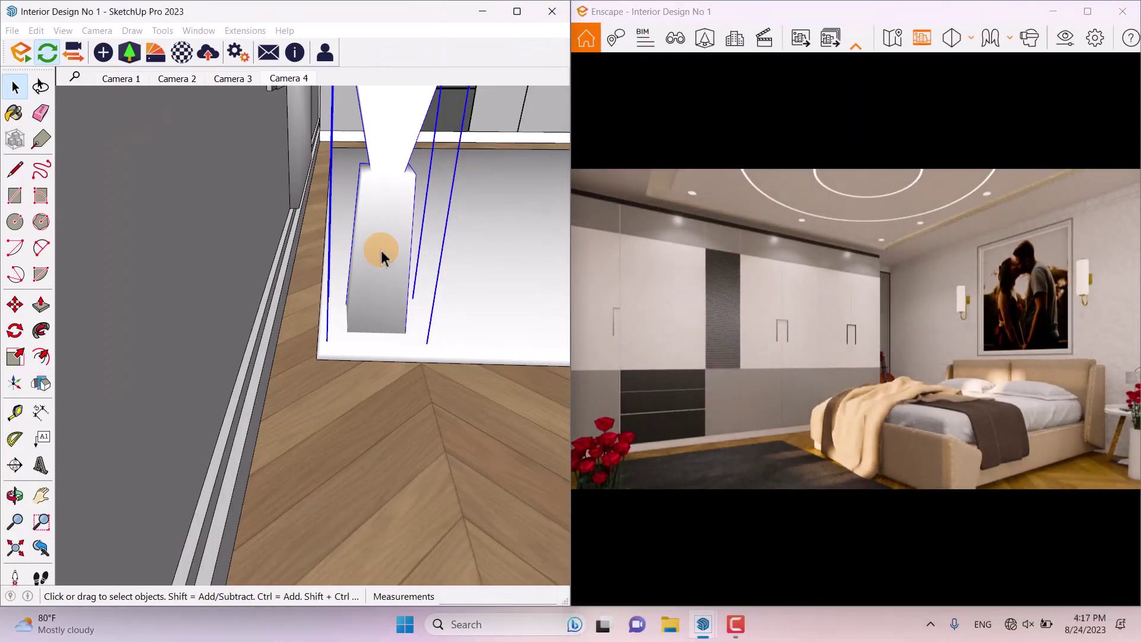
{"action": "mouse_move", "coordinate": [479, 257]}
{"action": "middle_mouse_down"}
{"action": "mouse_move", "coordinate": [268, 411]}
{"action": "mouse_move", "coordinate": [227, 476]}
{"action": "mouse_move", "coordinate": [390, 173]}
{"action": "middle_mouse_up"}
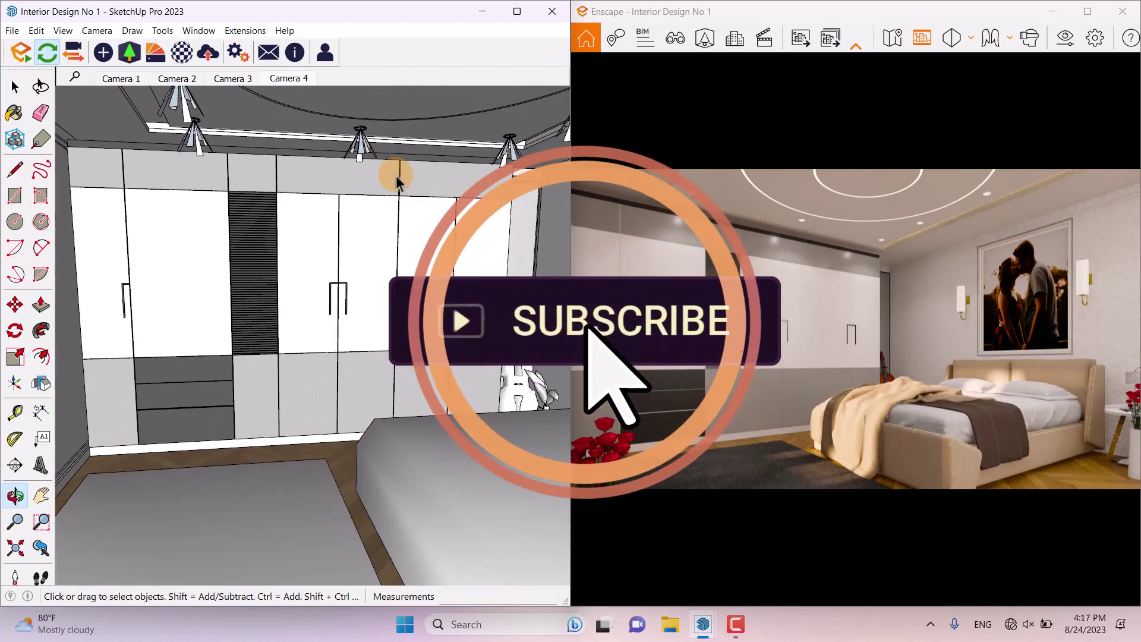
{"action": "scroll", "coordinate": [323, 183], "scroll_direction": "up", "scroll_amount": 6}
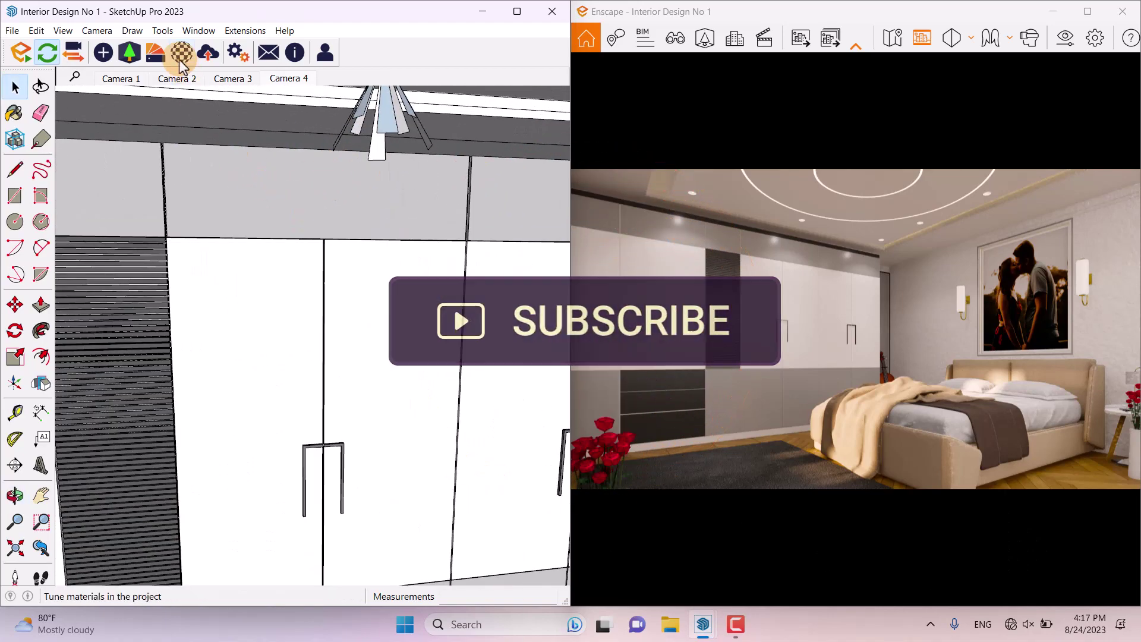
{"action": "left_click", "coordinate": [182, 53]}
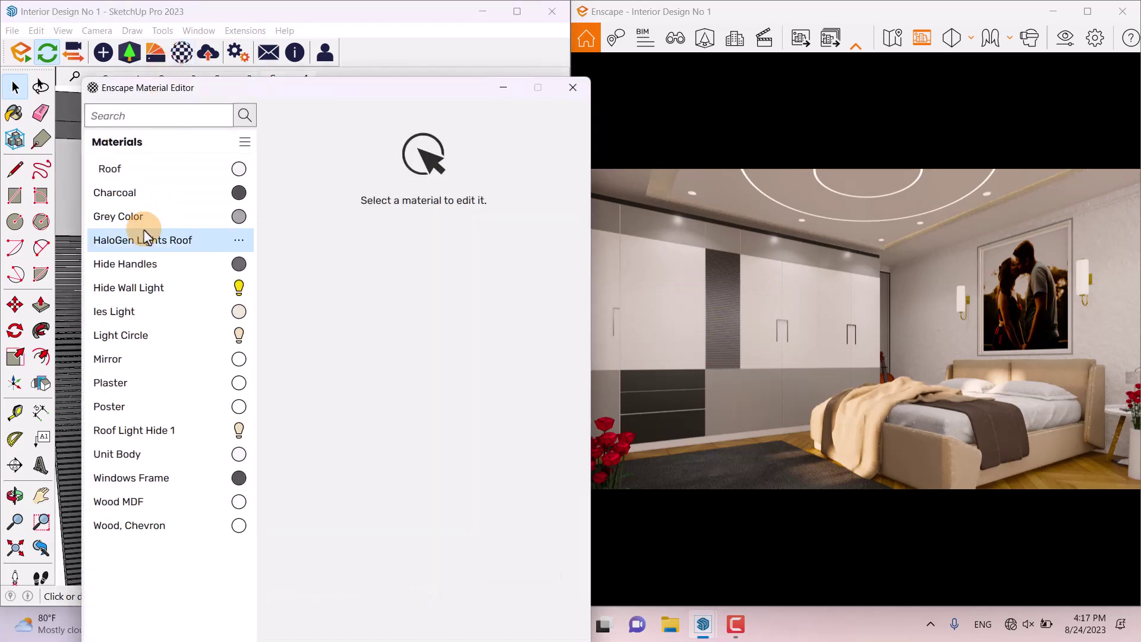
{"action": "left_click", "coordinate": [138, 218]}
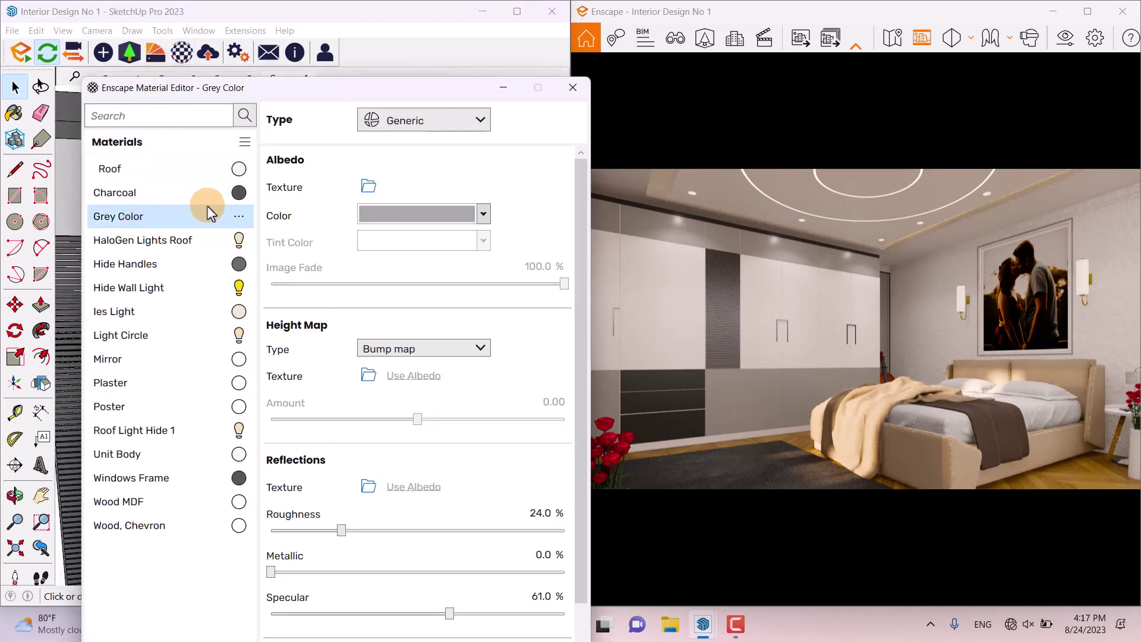
{"action": "left_click", "coordinate": [404, 214]}
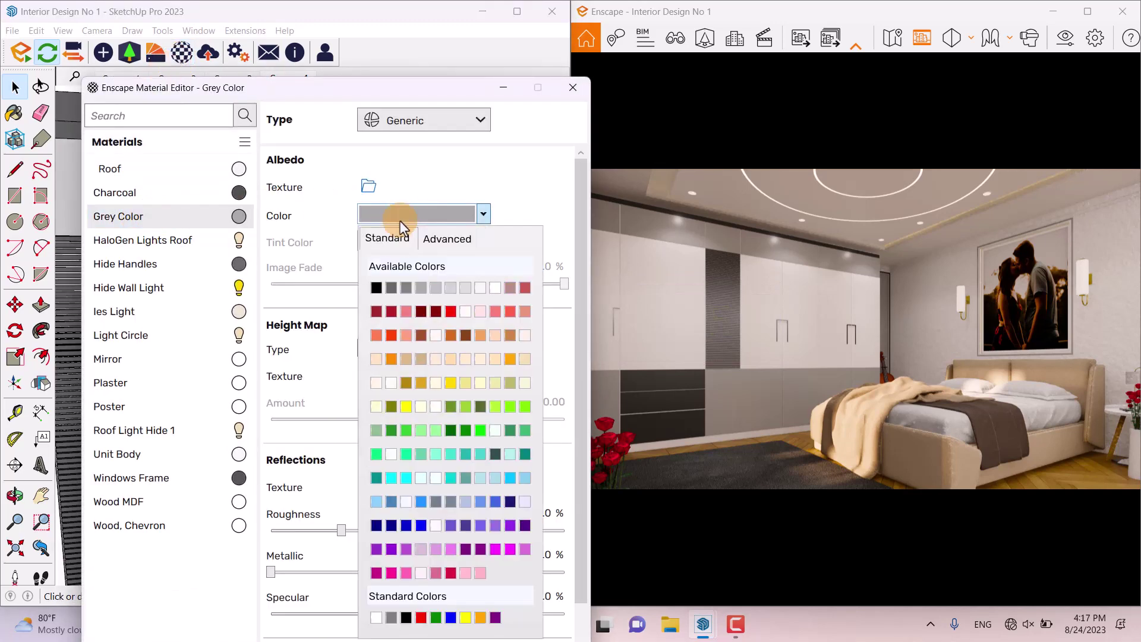
{"action": "left_click", "coordinate": [393, 287]}
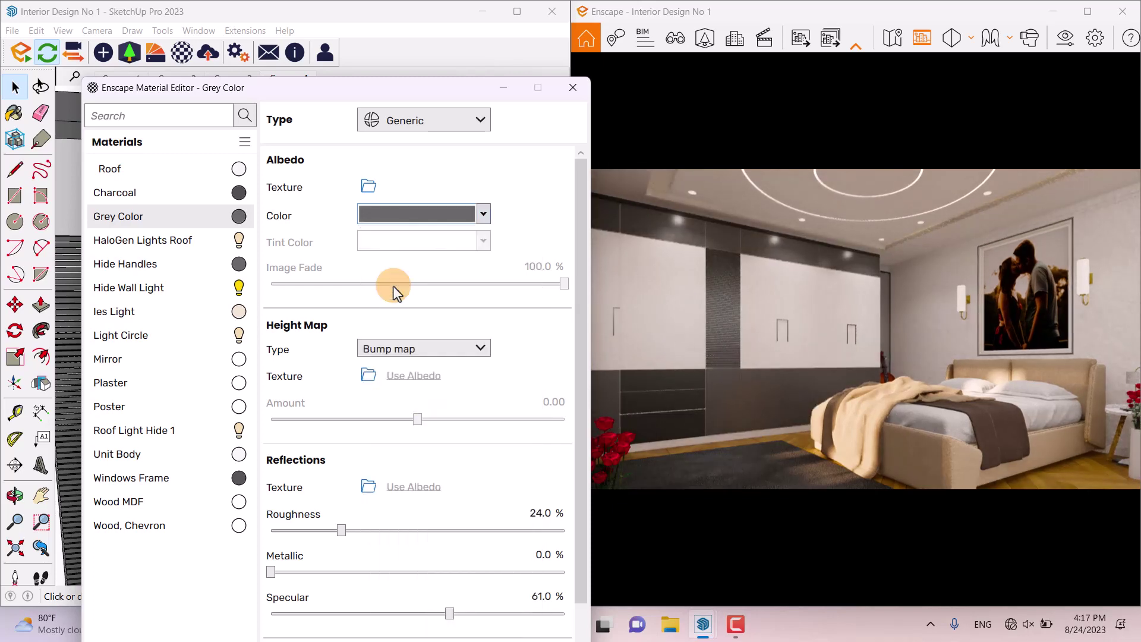
Set the Grey Color material's albedo color to RGB 100, 100, 100 and close the Enscape Material Editor
{"action": "left_click", "coordinate": [484, 214]}
{"action": "left_click", "coordinate": [446, 237]}
{"action": "type", "text": "100"}
{"action": "left_click", "coordinate": [513, 392]}
{"action": "type", "text": "100"}
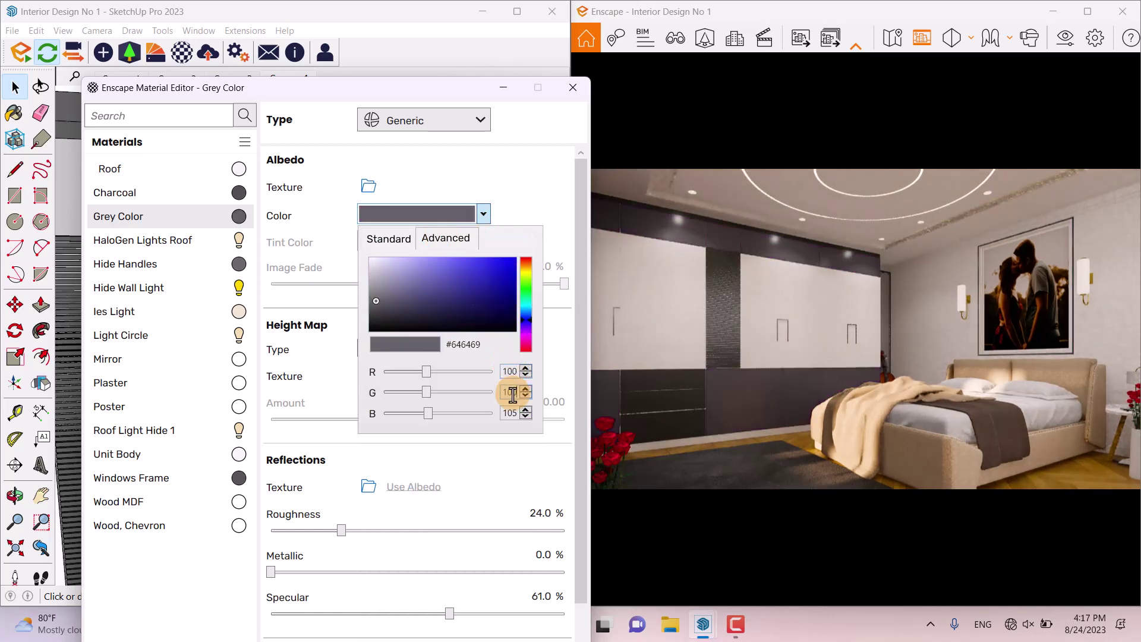
{"action": "left_click", "coordinate": [510, 412]}
{"action": "type", "text": "100"}
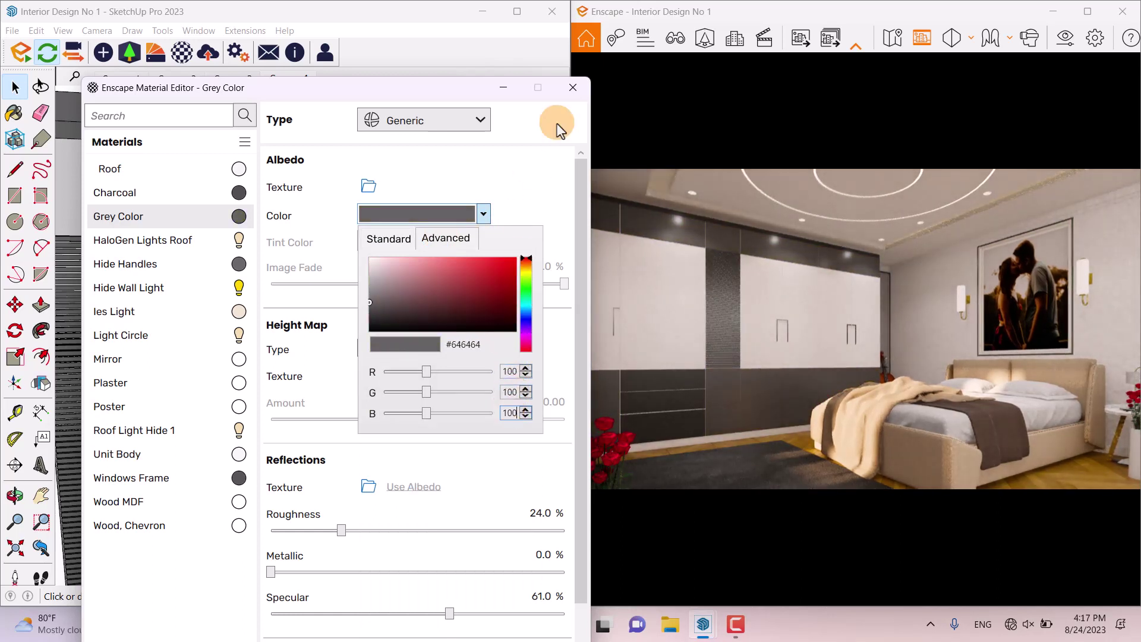
{"action": "left_click", "coordinate": [571, 102]}
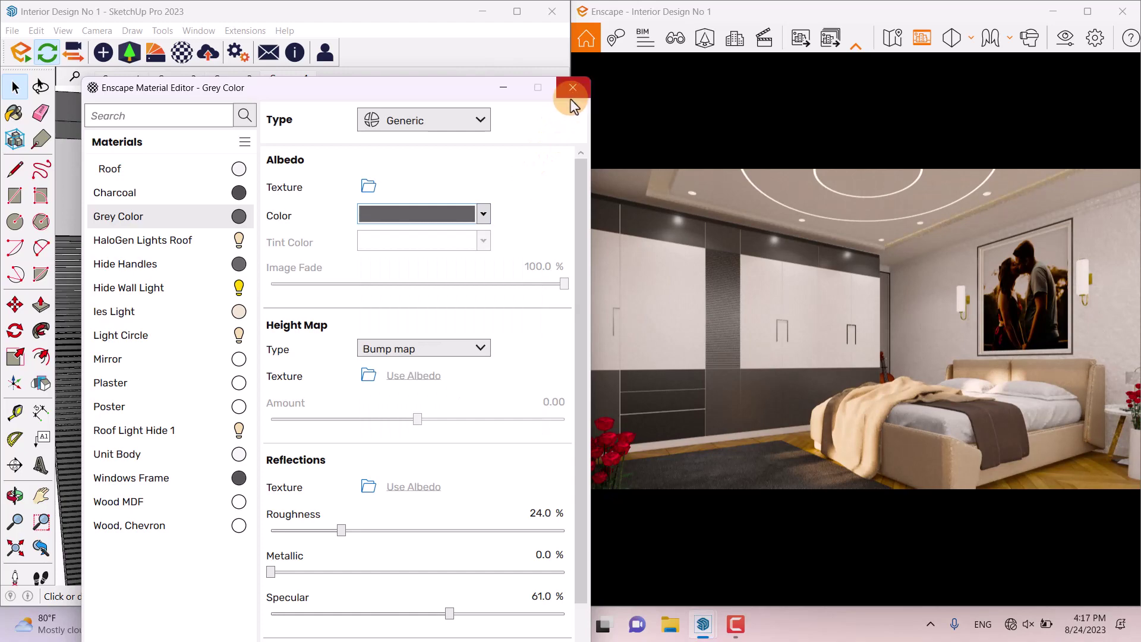
{"action": "left_click", "coordinate": [570, 90]}
Maximize the render window and raise the camera exposure to 56% in the visual settings
{"action": "left_click", "coordinate": [1091, 11]}
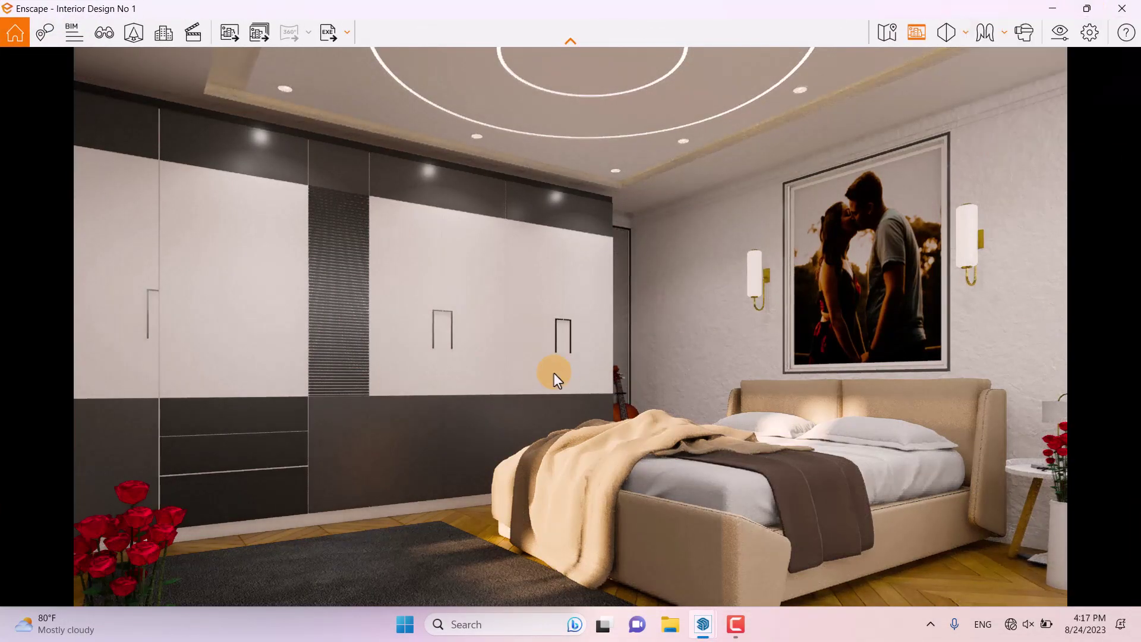
{"action": "left_click", "coordinate": [1057, 46]}
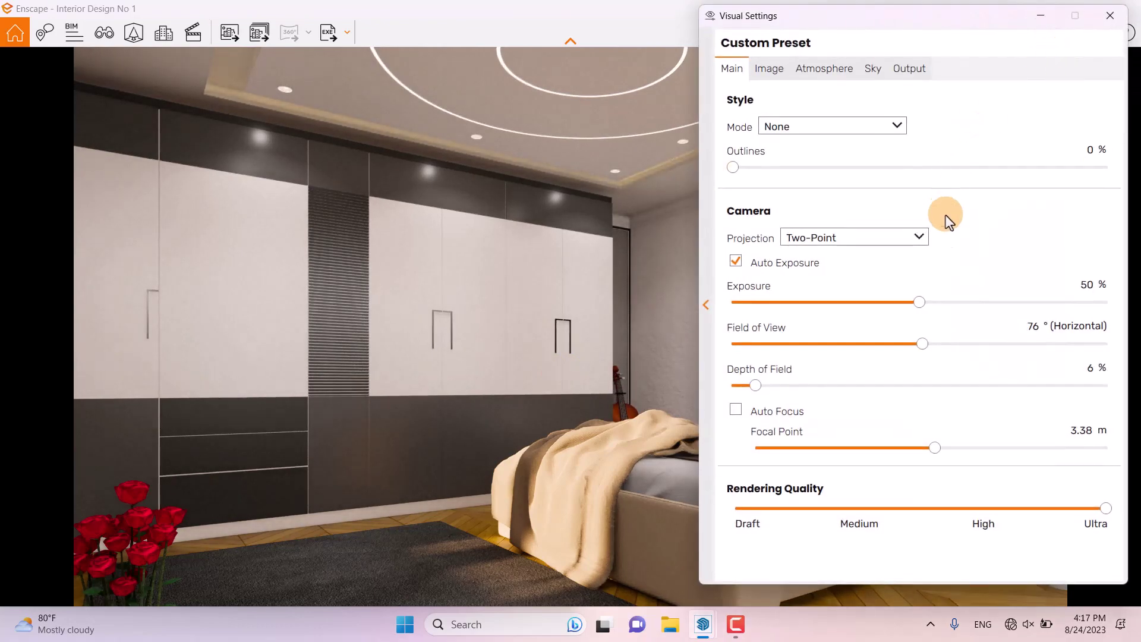
{"action": "left_click_drag", "start_coordinate": [923, 299], "coordinate": [938, 307]}
{"action": "left_click", "coordinate": [1090, 285]}
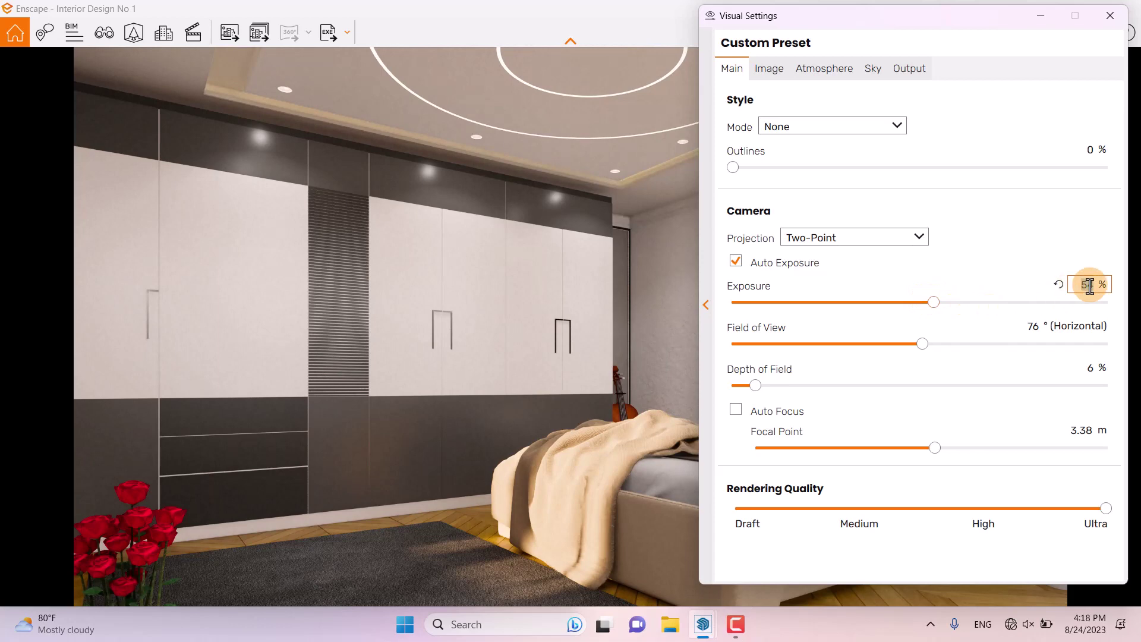
{"action": "type", "text": "56"}
Raise the image's lens flare effect to 24% and close the visual settings
{"action": "left_click", "coordinate": [769, 68]}
{"action": "left_click", "coordinate": [786, 421]}
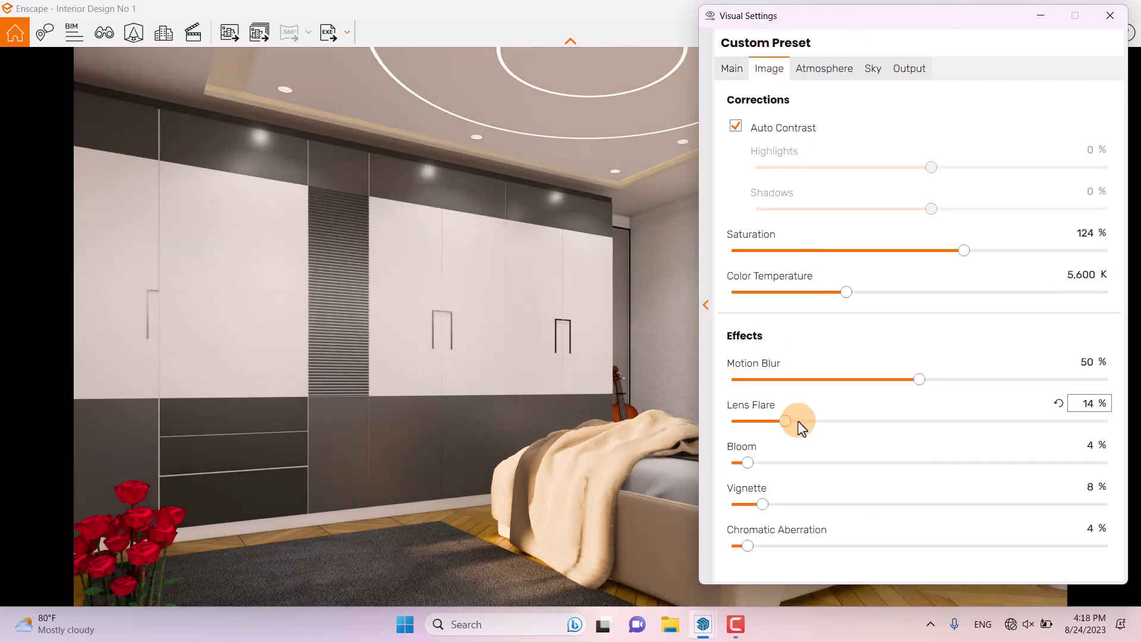
{"action": "left_click_drag", "start_coordinate": [788, 423], "coordinate": [819, 424]}
{"action": "double_click", "coordinate": [1081, 408]}
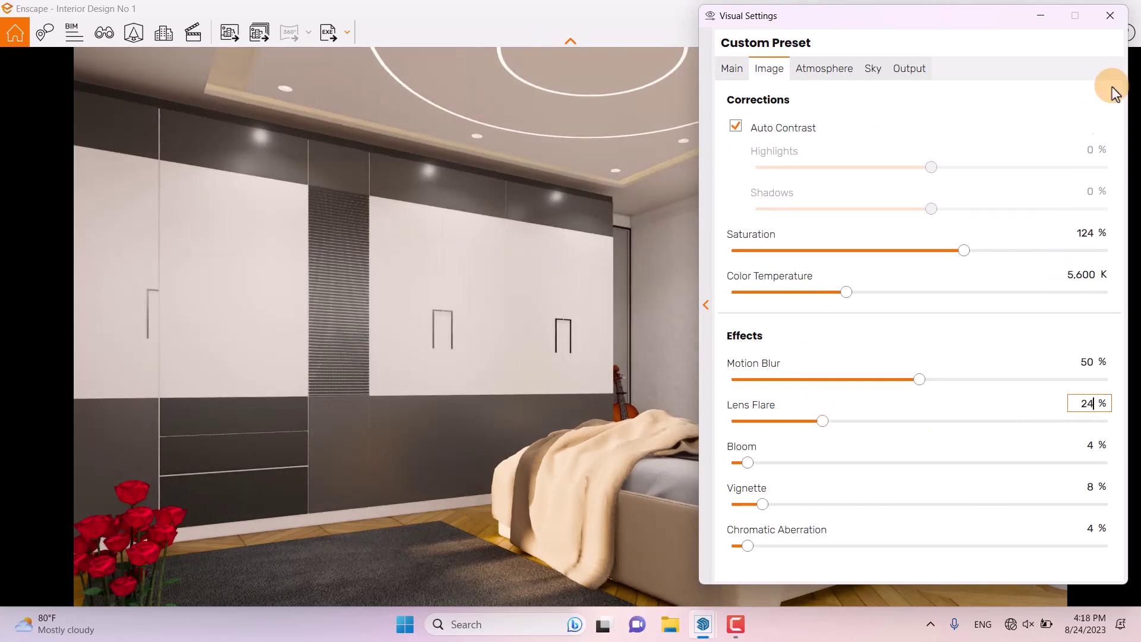
{"action": "left_click", "coordinate": [1109, 16]}
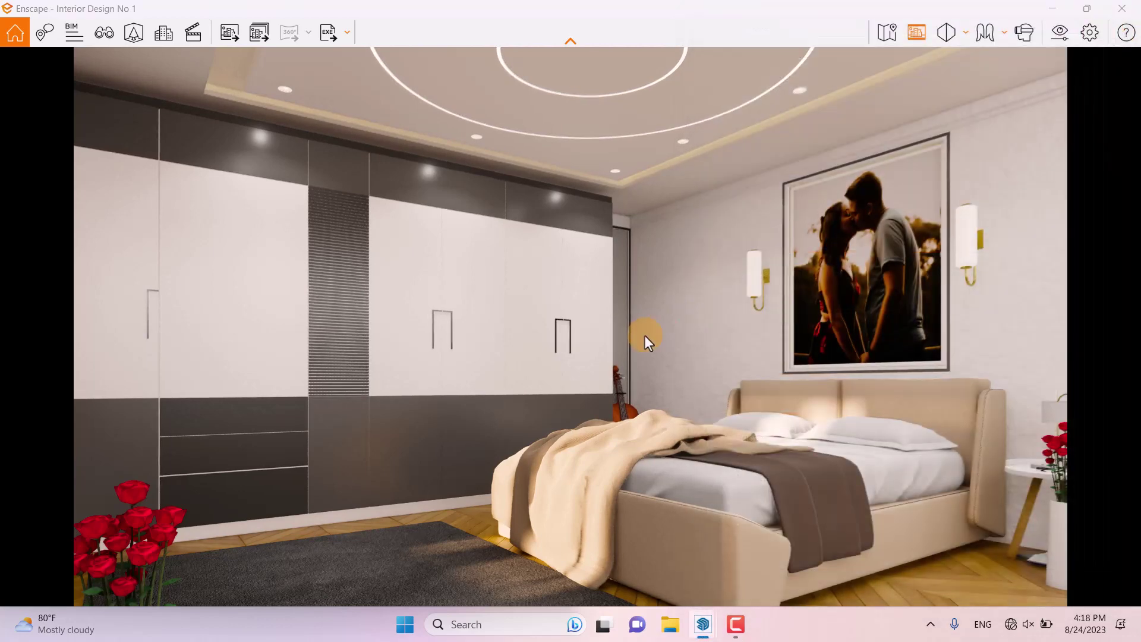
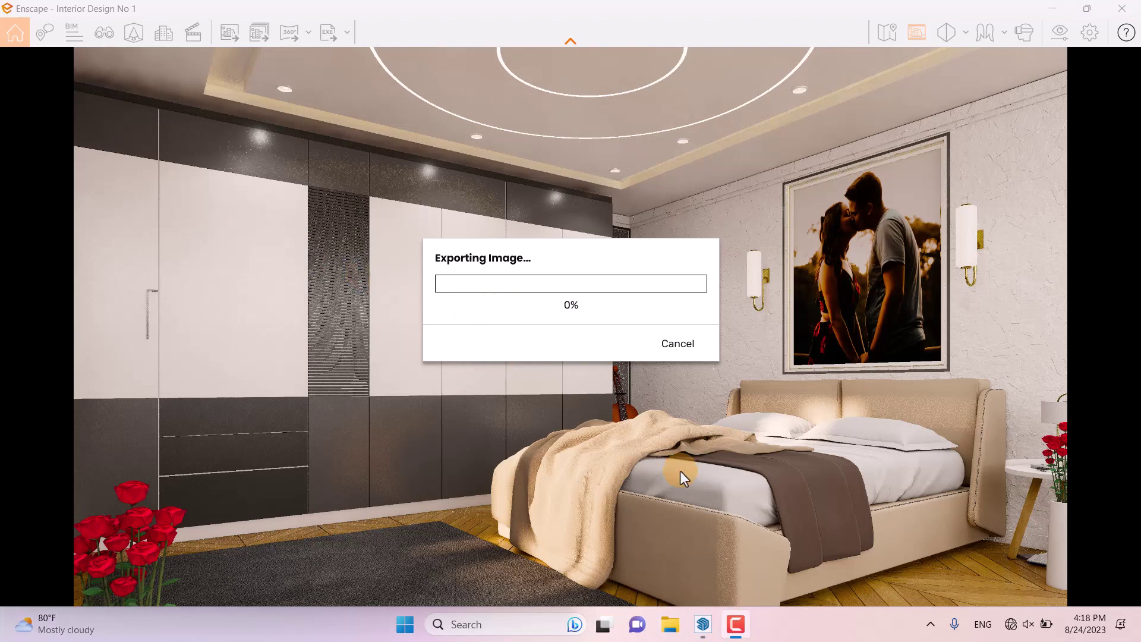
{"action": "mouse_move", "coordinate": [737, 628]}
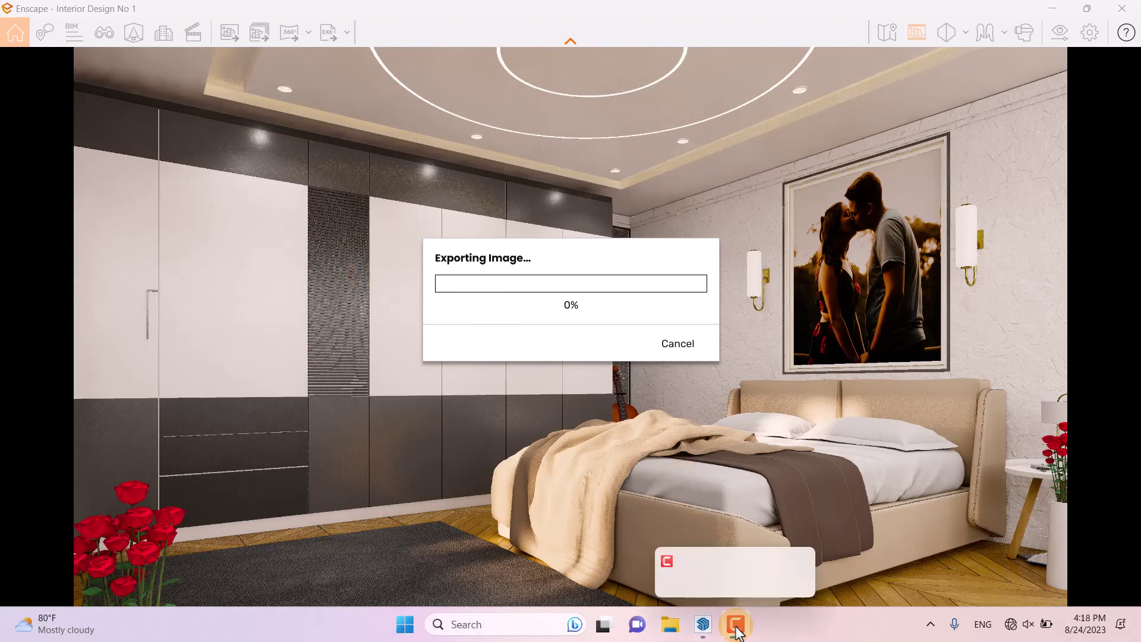
{"action": "left_click", "coordinate": [737, 628]}
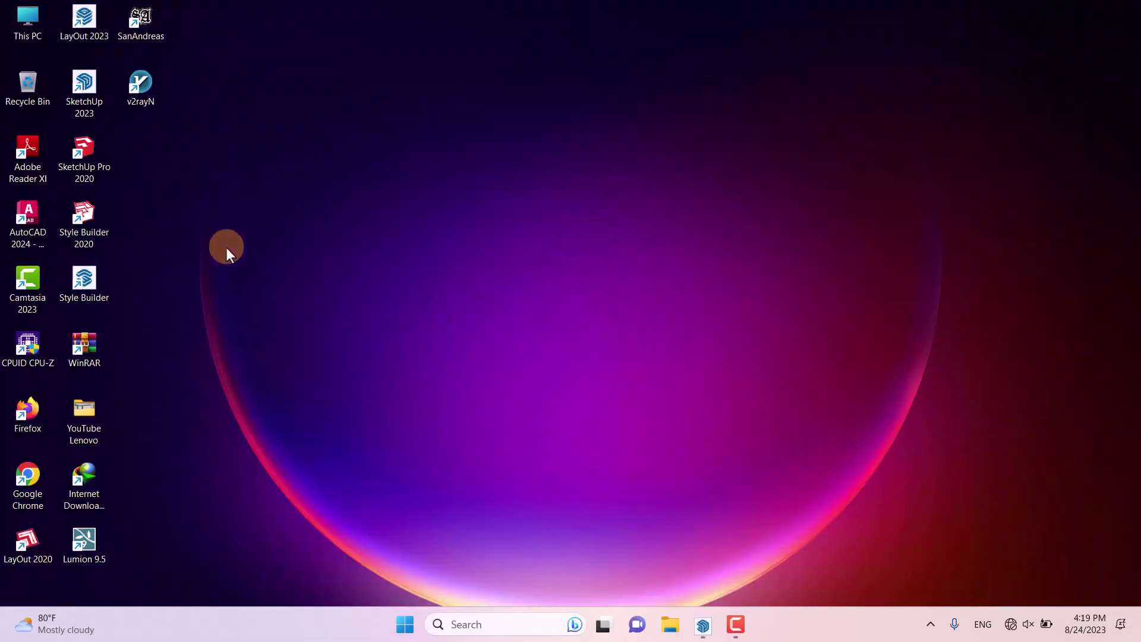
{"action": "right_click", "coordinate": [219, 209]}
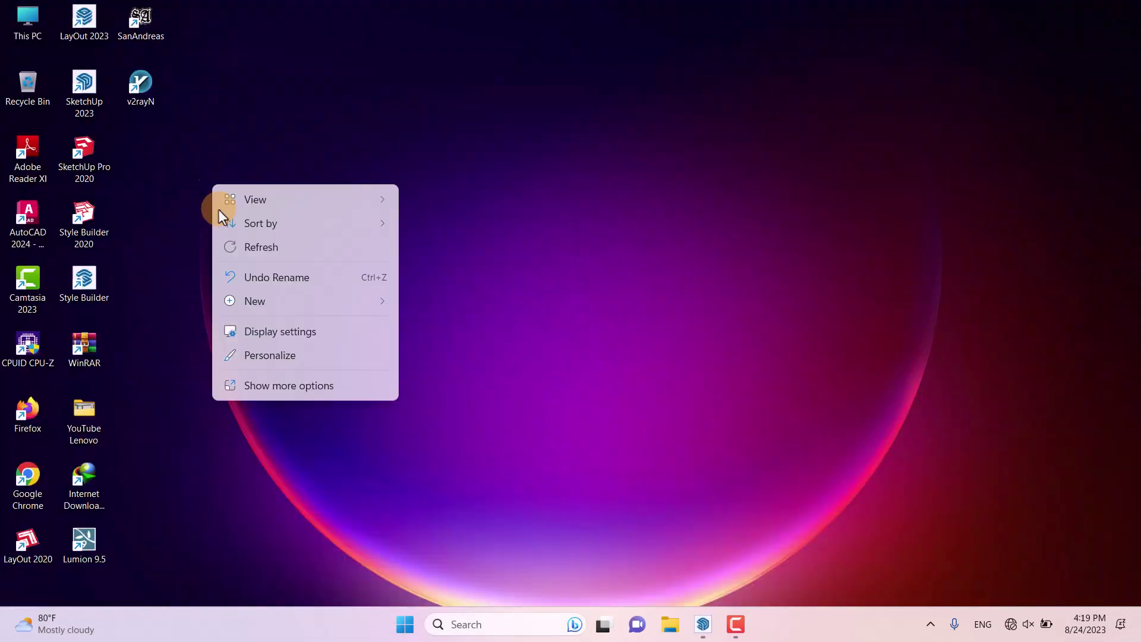
{"action": "left_click", "coordinate": [237, 253]}
Switch to File Explorer and open the exported render R5 from the recent files
{"action": "double_click", "coordinate": [28, 22]}
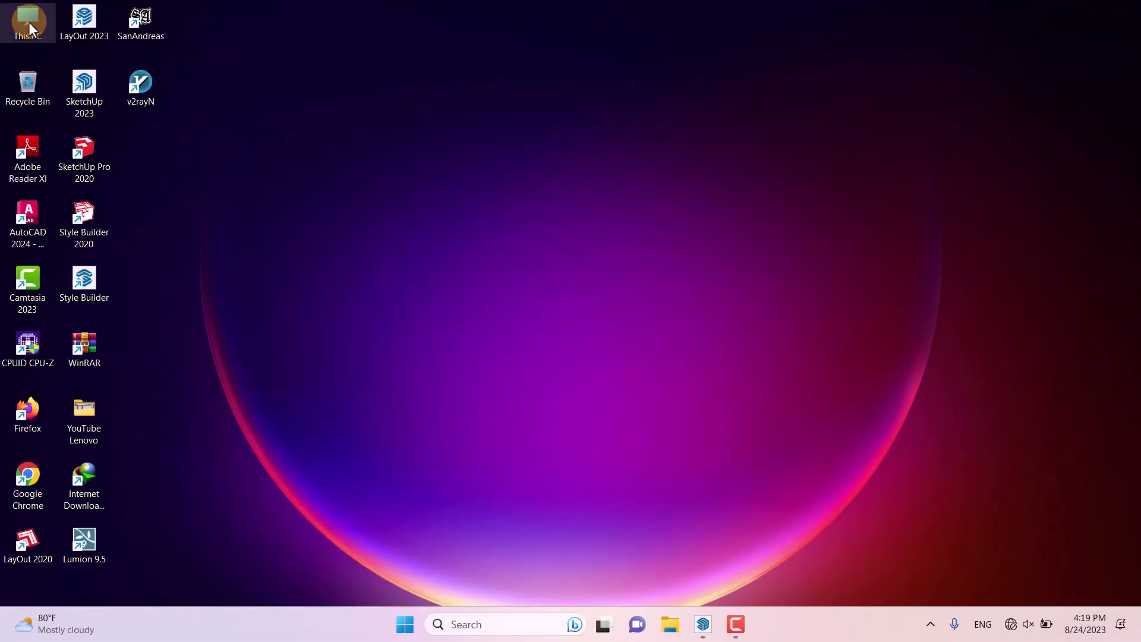
{"action": "left_click", "coordinate": [53, 118]}
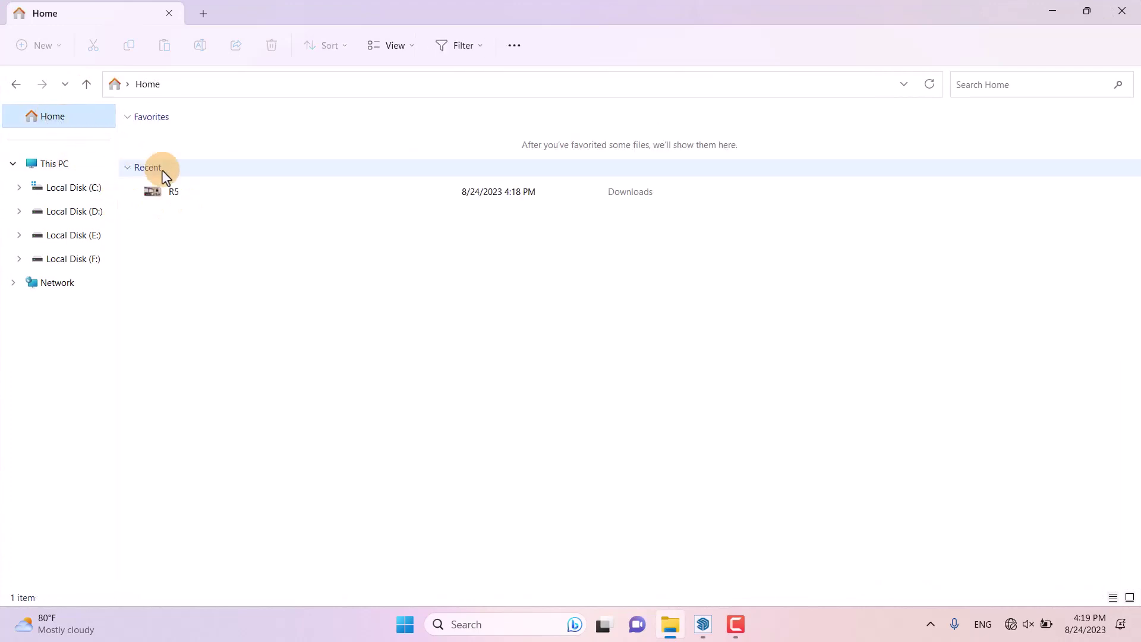
{"action": "double_click", "coordinate": [160, 191]}
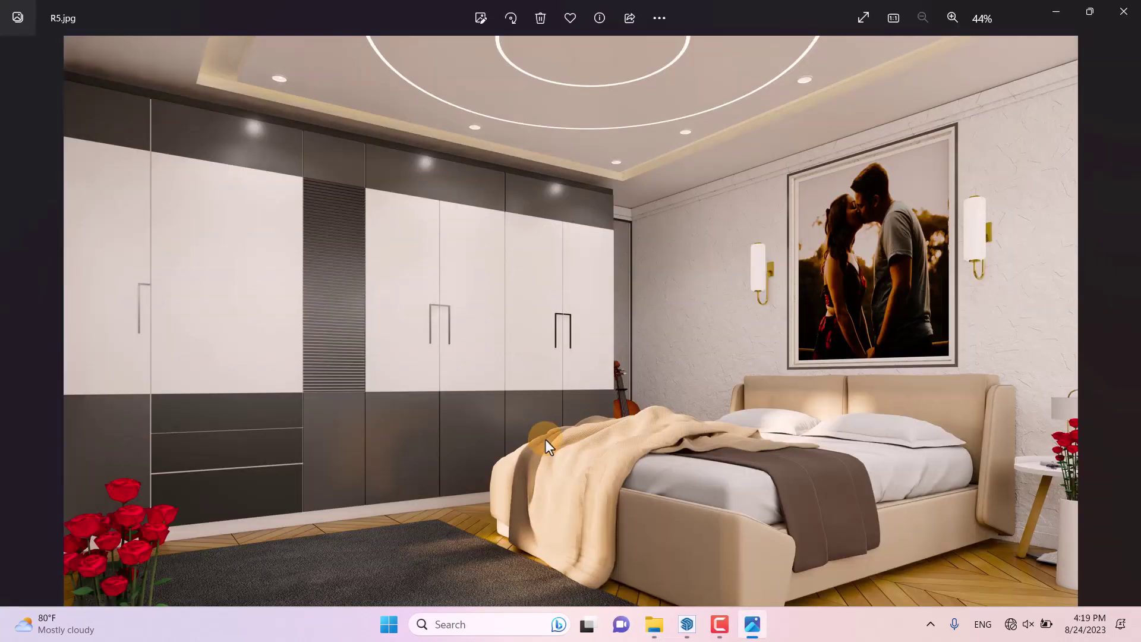
Examine the R5 render up close, checking the wardrobe fronts, rug, blanket and bed, and return to the full image
{"action": "scroll", "coordinate": [452, 562], "scroll_direction": "up", "scroll_amount": 5}
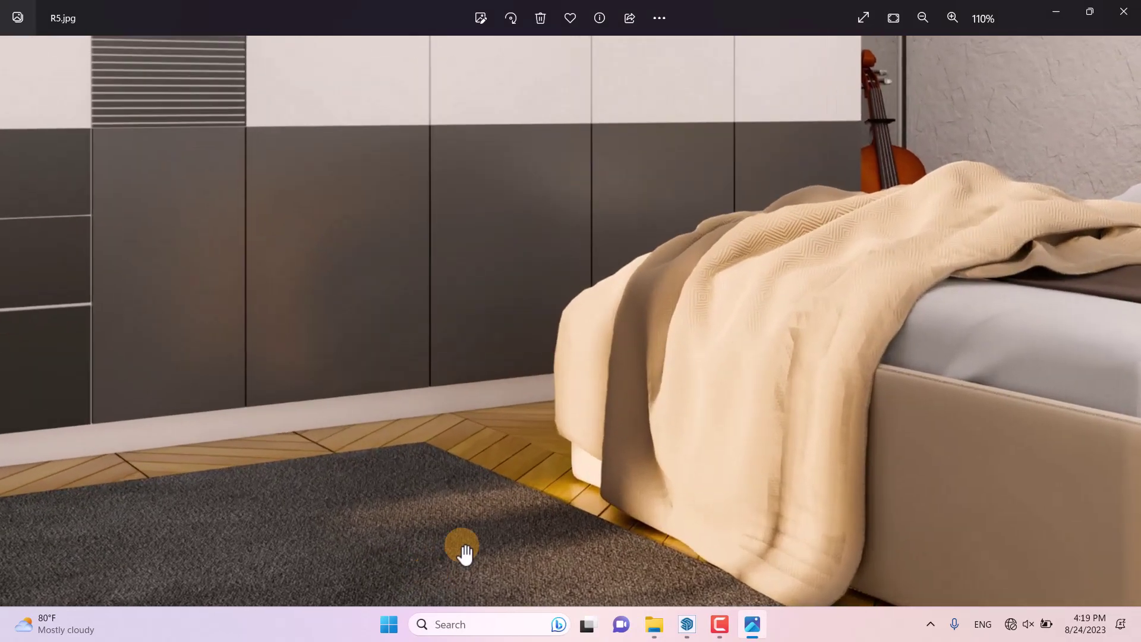
{"action": "scroll", "coordinate": [499, 505], "scroll_direction": "down", "scroll_amount": 5}
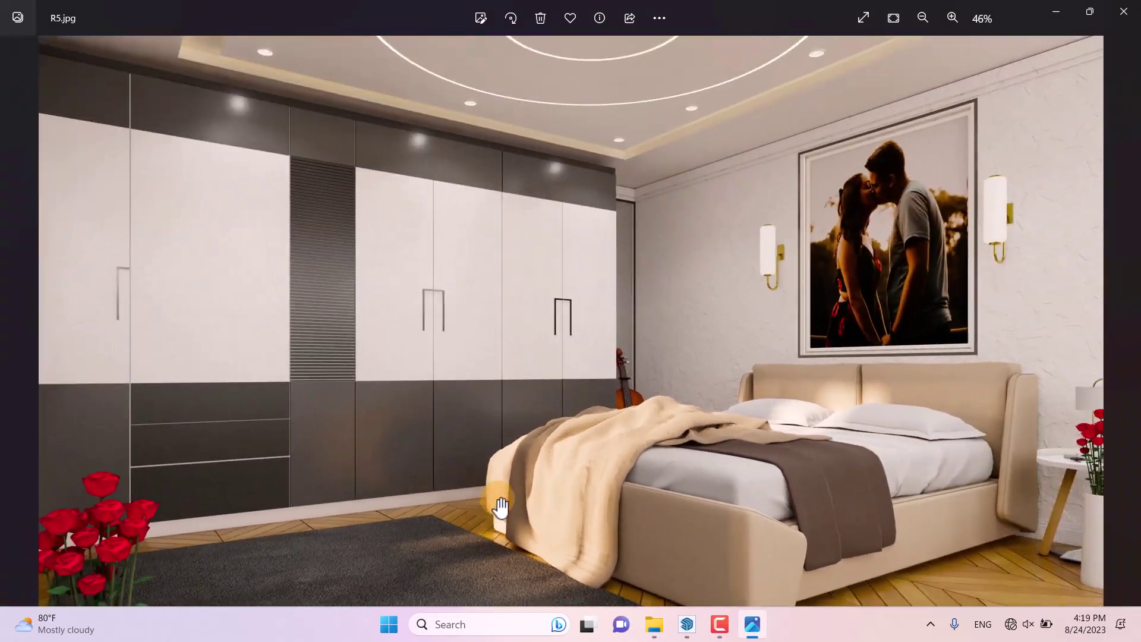
{"action": "scroll", "coordinate": [948, 530], "scroll_direction": "up", "scroll_amount": 4}
{"action": "scroll", "coordinate": [947, 531], "scroll_direction": "up", "scroll_amount": 1}
{"action": "left_click_drag", "start_coordinate": [942, 489], "coordinate": [838, 476]}
{"action": "scroll", "coordinate": [838, 476], "scroll_direction": "down", "scroll_amount": 4}
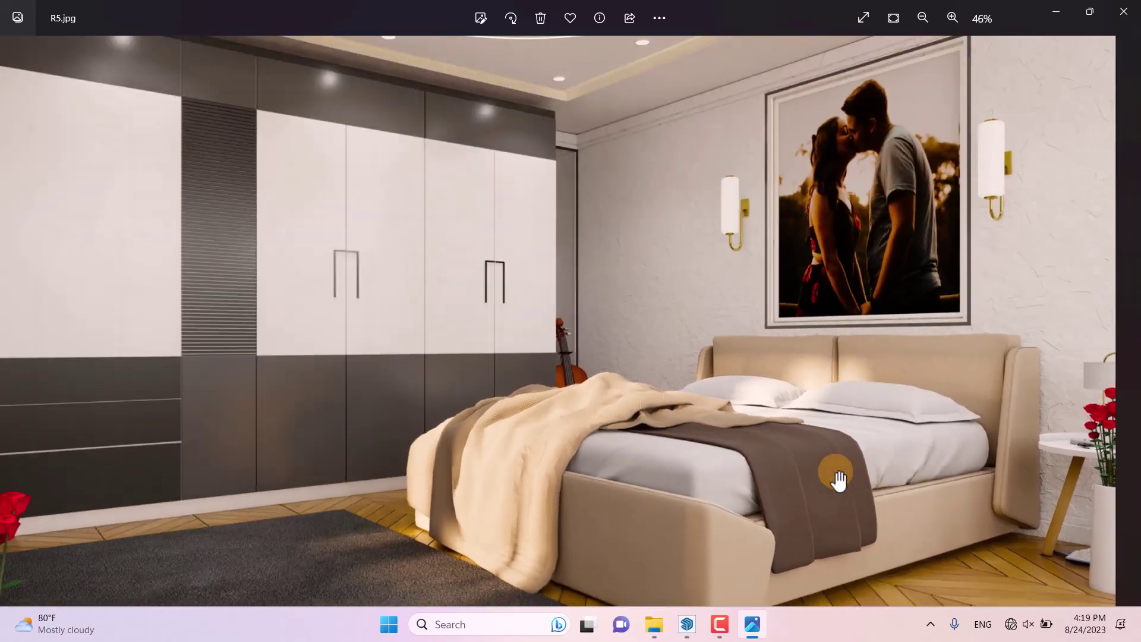
{"action": "scroll", "coordinate": [837, 475], "scroll_direction": "down", "scroll_amount": 1}
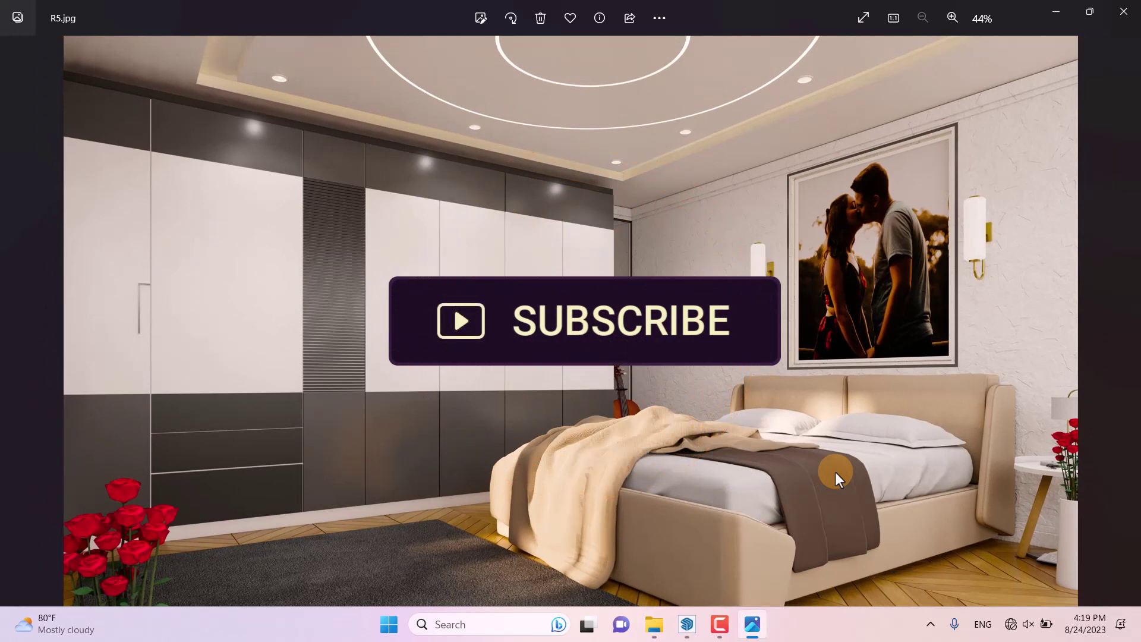
{"action": "key", "text": "F10"}
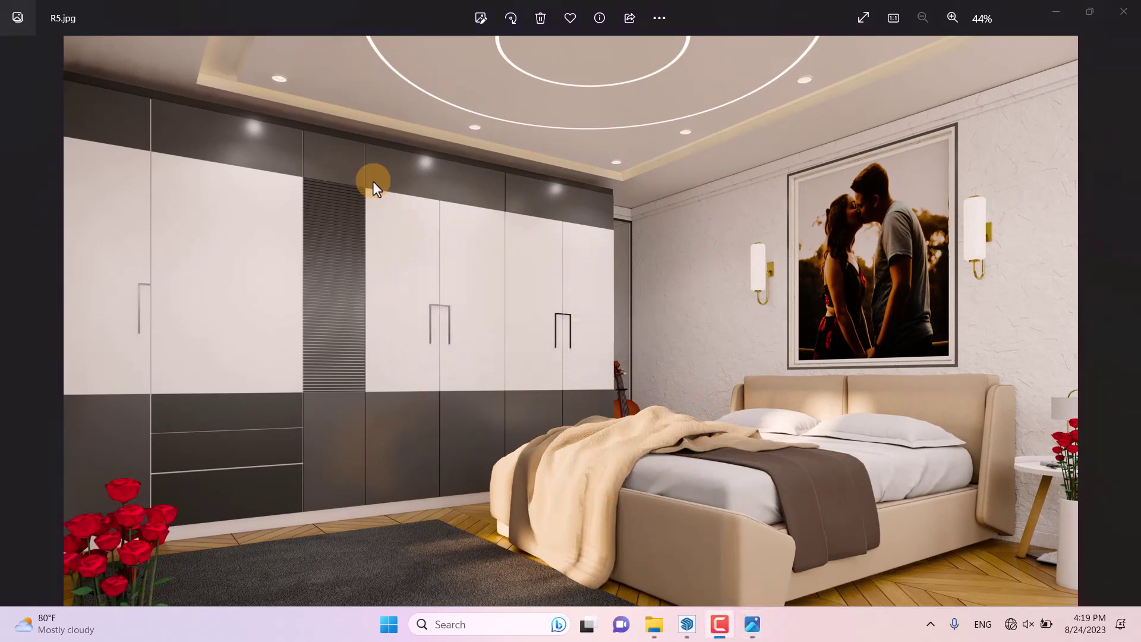